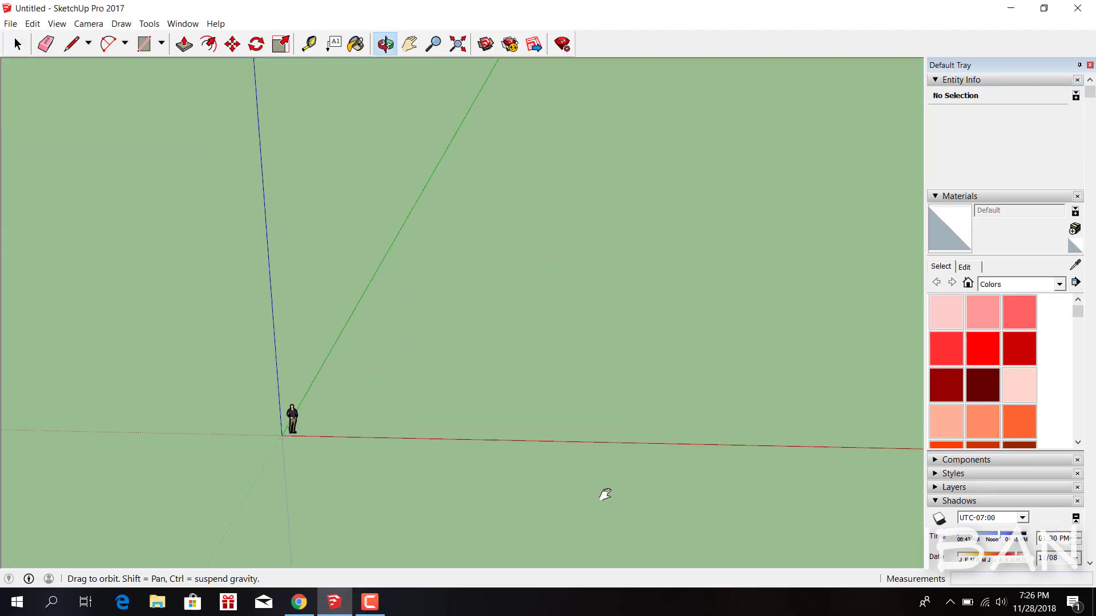
# - Arm the Rectangle tool in the blank Untitled model that shows only the axes
pyautogui.press('r')
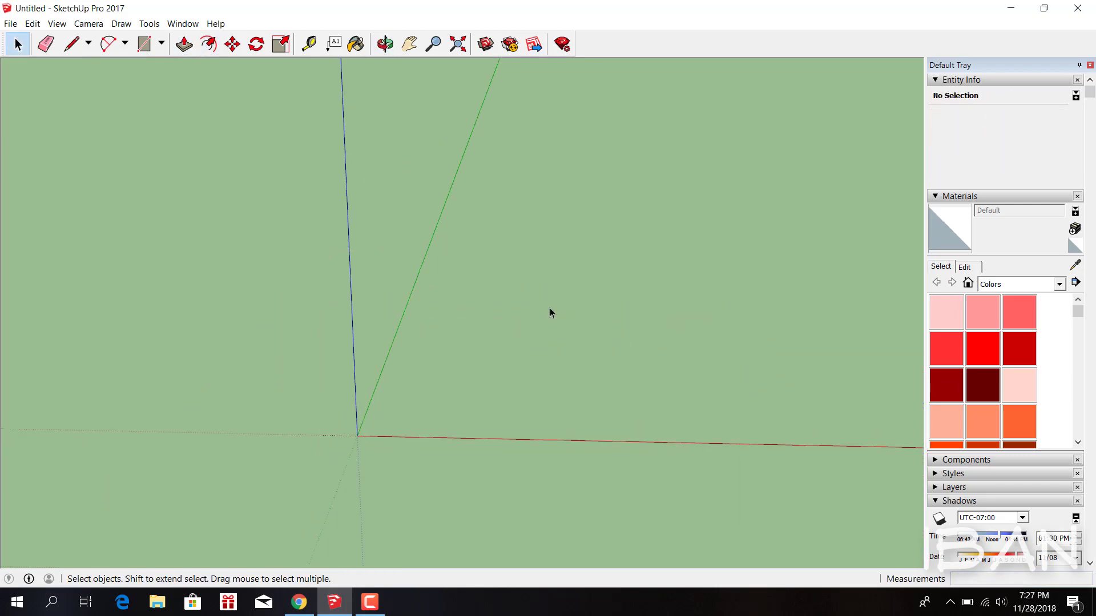
# - Check the model's unit settings, then search 3D Warehouse for 'king size bed'
pyautogui.click(210, 88)
pyautogui.click(170, 87)
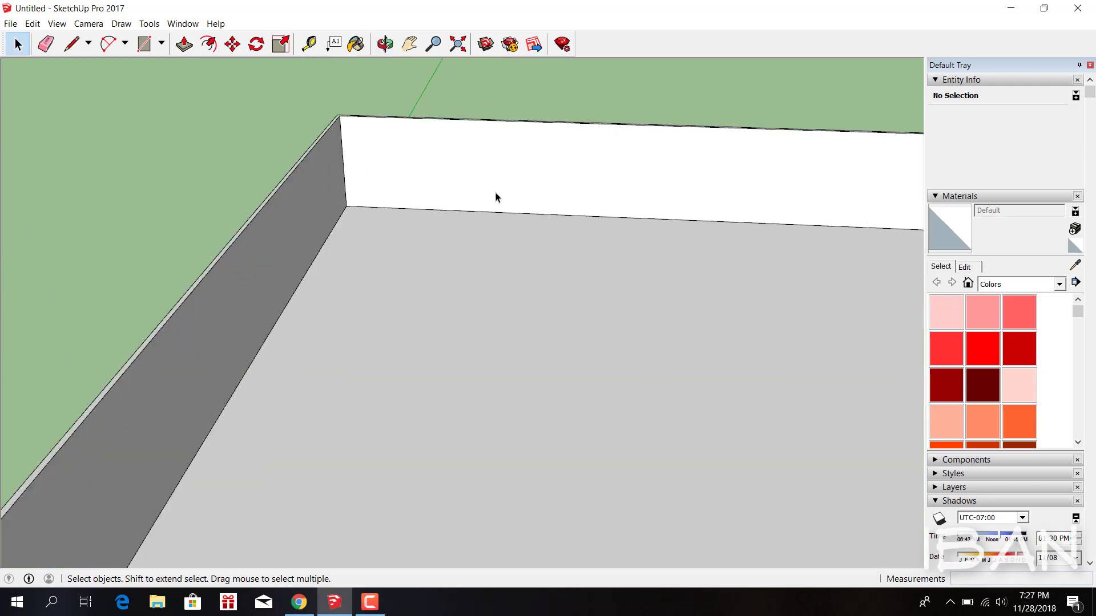
pyautogui.click(10, 23)
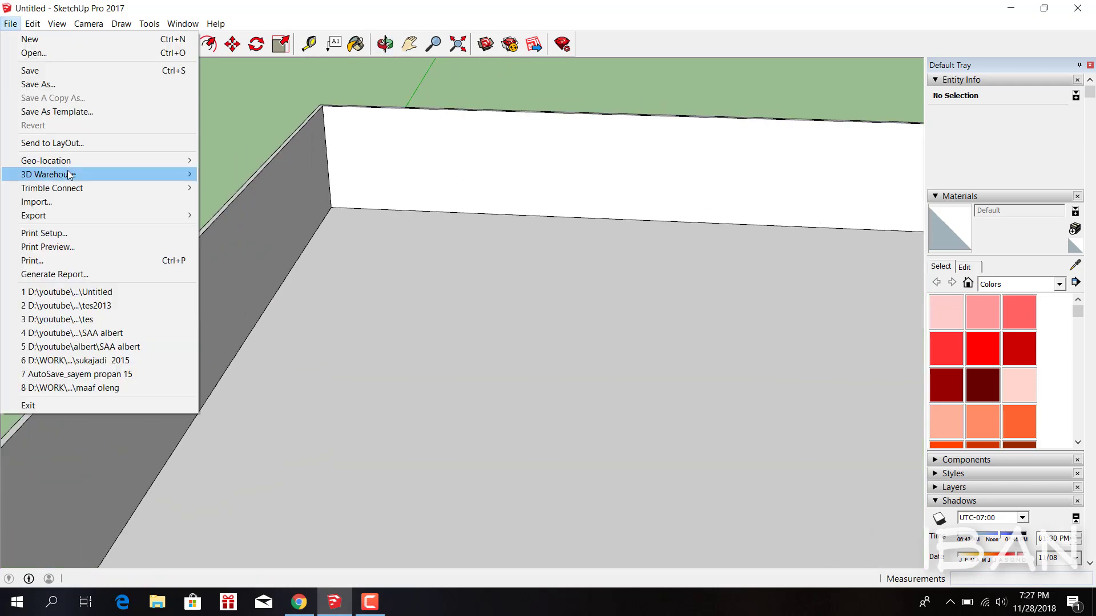
pyautogui.click(229, 172)
pyautogui.click(353, 113)
pyautogui.write('king size bed')
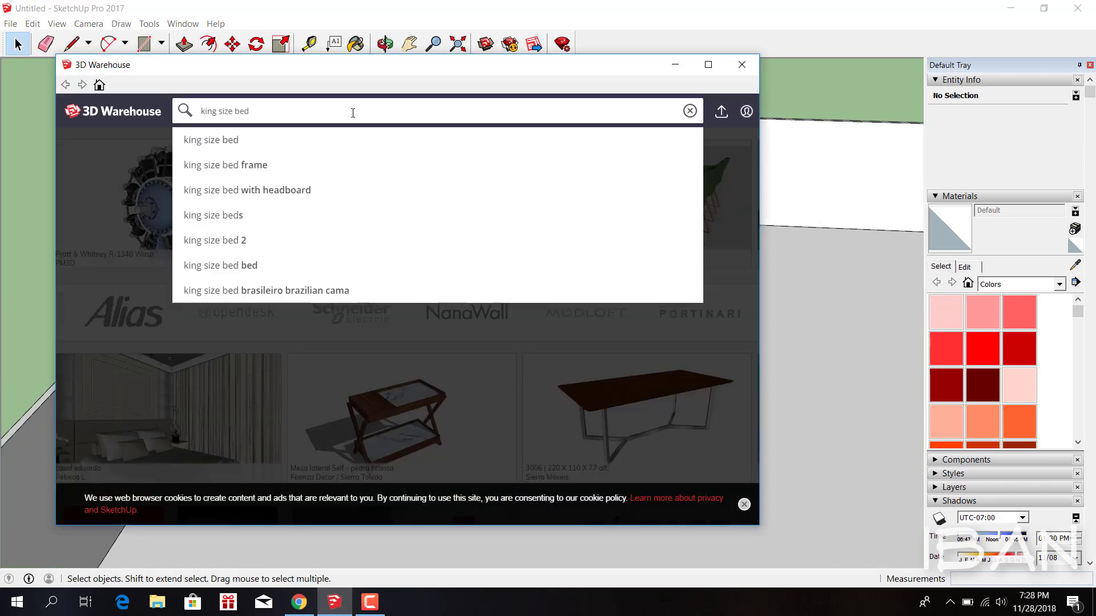
pyautogui.press('Return')
# - Download the Bed King Size model and confirm loading it into the model
pyautogui.scroll(-2, 451, 271)
pyautogui.scroll(-2, 428, 249)
pyautogui.scroll(-3, 428, 249)
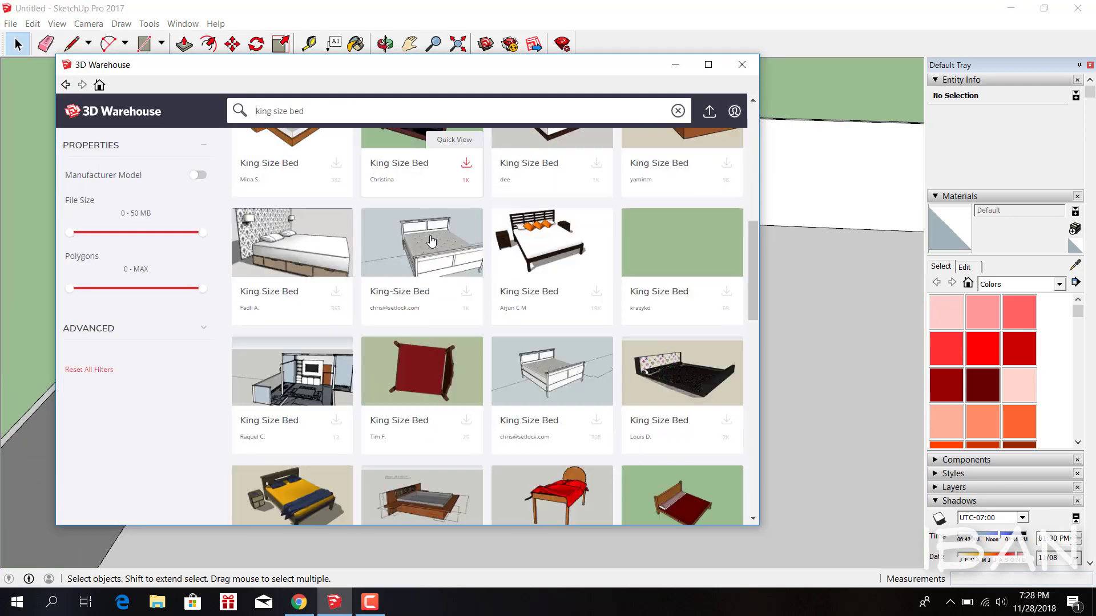
pyautogui.scroll(-3, 448, 248)
pyautogui.click(573, 268)
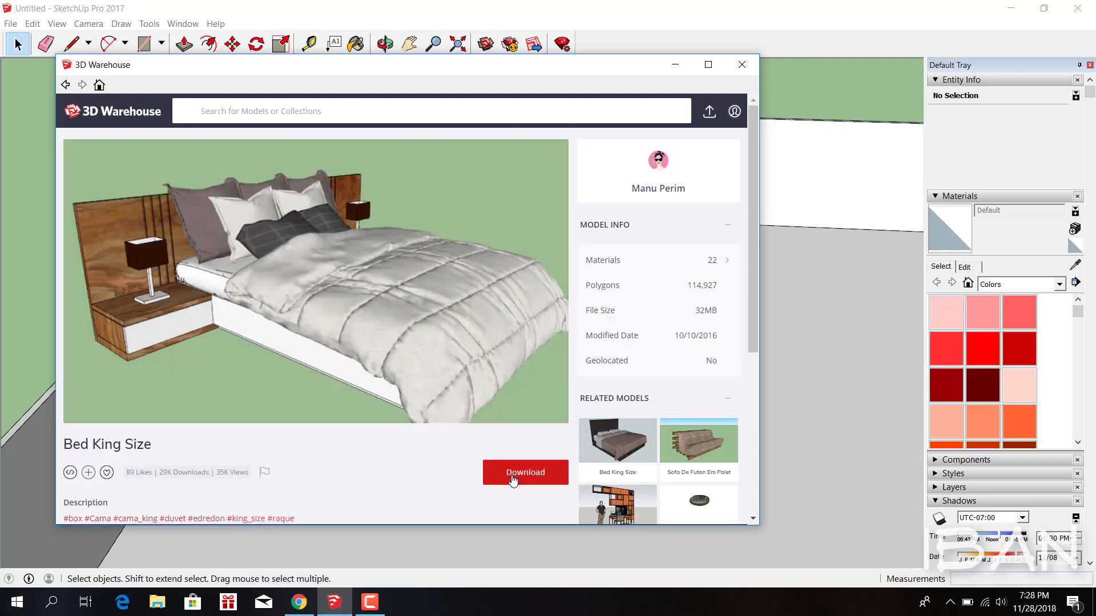
pyautogui.click(515, 471)
pyautogui.click(370, 330)
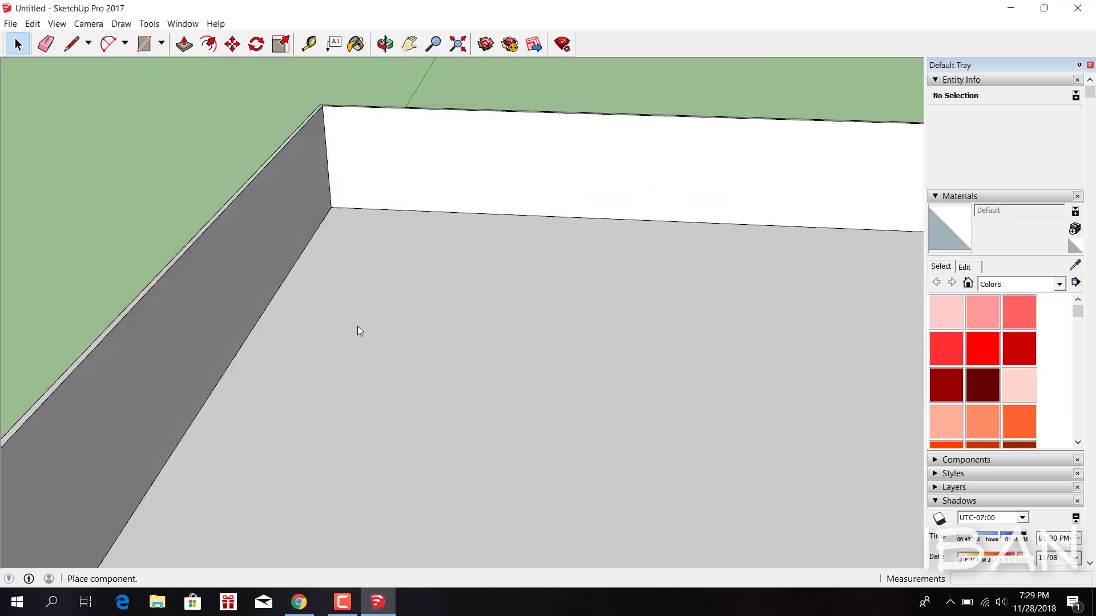
# - Place the Bed King Size model and move it against the wall
pyautogui.click(445, 320)
pyautogui.moveTo(577, 311); pyautogui.dragTo(617, 303, button='middle')
pyautogui.press('m')
pyautogui.scroll(5, 617, 303)
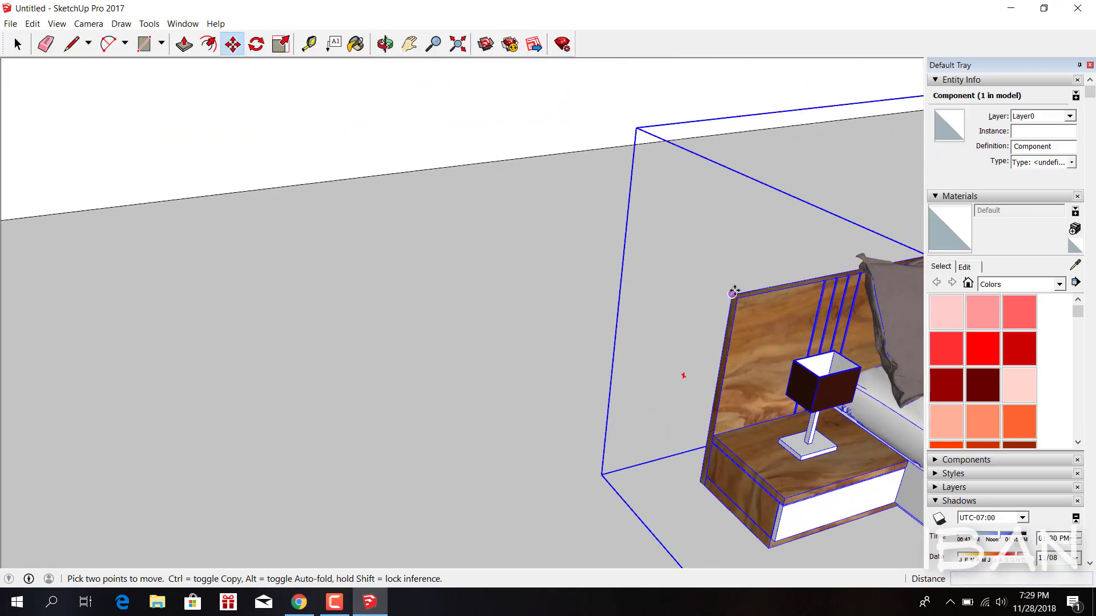
pyautogui.scroll(-5, 617, 303)
pyautogui.scroll(5, 626, 243)
pyautogui.scroll(-10, 628, 371)
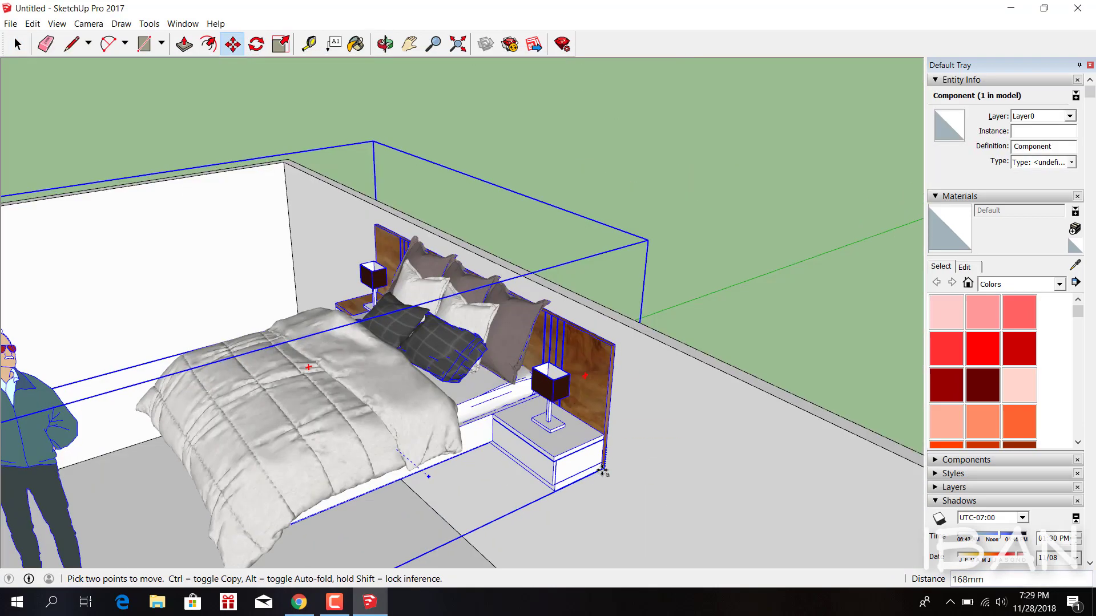
pyautogui.press('space')
# - Select and delete the scale figure
pyautogui.click(367, 399)
pyautogui.press('Delete')
pyautogui.scroll(10, 368, 391)
pyautogui.scroll(-5, 368, 391)
# - Orbit to the nightstand and select the bed
pyautogui.click(513, 355)
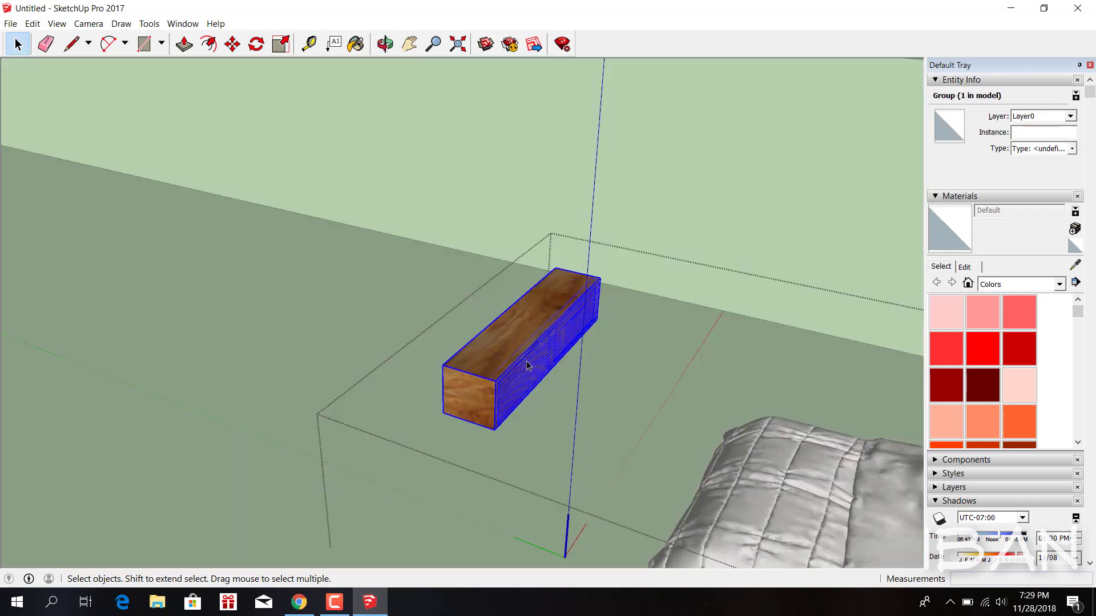
pyautogui.moveTo(514, 354)
pyautogui.mouseDown(button='middle')
pyautogui.moveTo(571, 342)
pyautogui.moveTo(702, 279)
pyautogui.mouseUp(button='middle')
pyautogui.click(636, 366)
pyautogui.scroll(10, 524, 343)
pyautogui.scroll(3, 653, 303)
pyautogui.scroll(5, 488, 306)
# - Select the nightstand drawer front, then orbit out to see the whole bed
pyautogui.click(488, 305)
pyautogui.scroll(3, 488, 305)
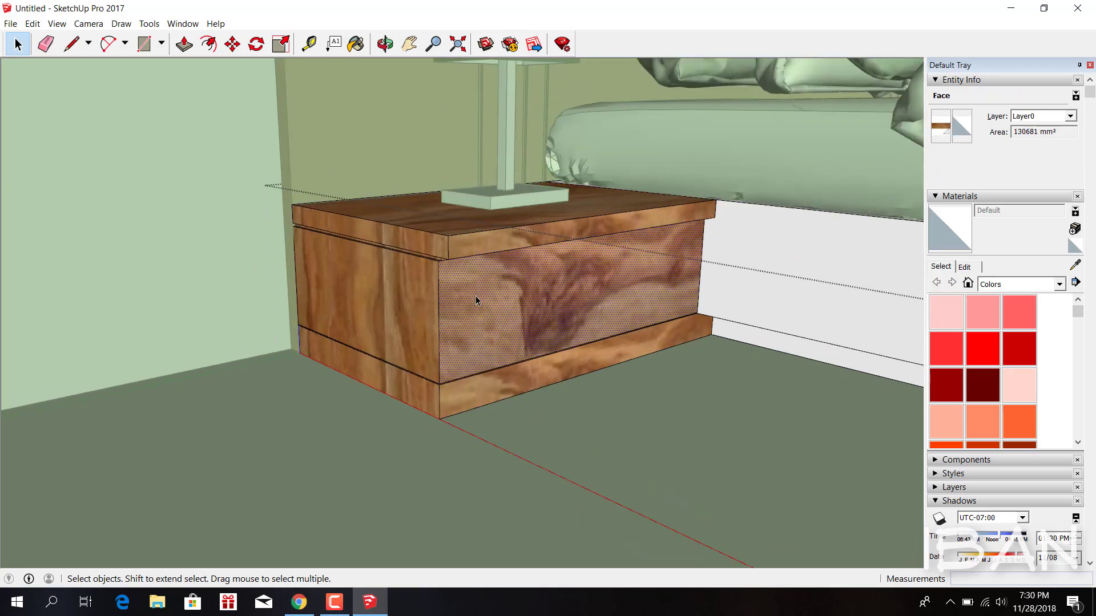
pyautogui.scroll(4, 475, 295)
pyautogui.moveTo(397, 87); pyautogui.dragTo(388, 252, button='middle')
pyautogui.scroll(-5, 387, 252)
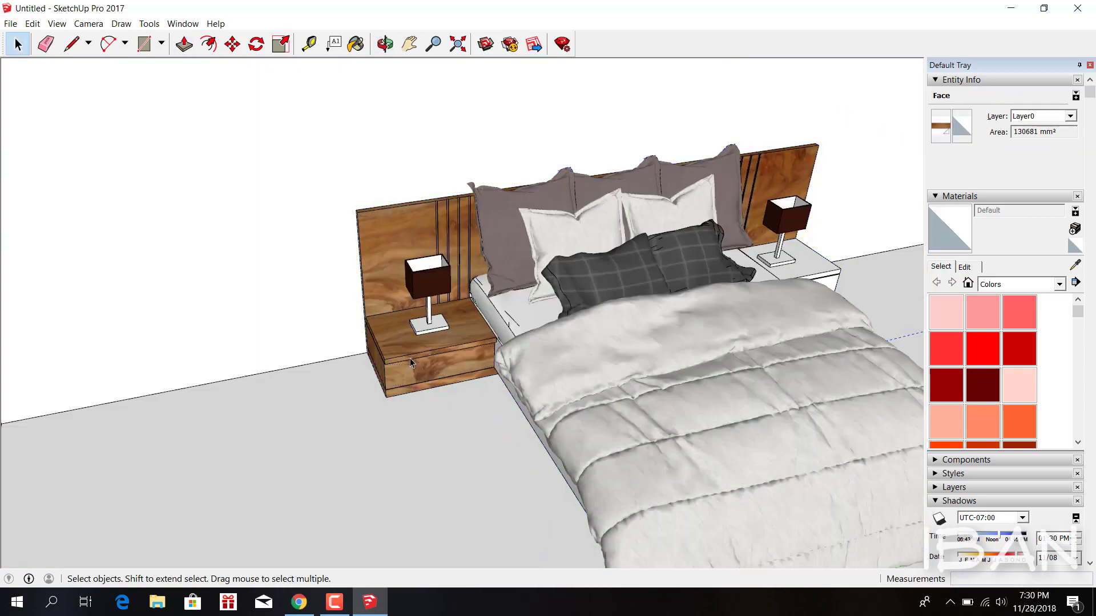
pyautogui.moveTo(416, 350); pyautogui.dragTo(789, 228, button='middle')
pyautogui.scroll(3, 262, 284)
# - Draw a rectangle around the bed, push/pull it up, and group it as a platform
pyautogui.press('r')
pyautogui.click(262, 284)
pyautogui.scroll(-5, 262, 284)
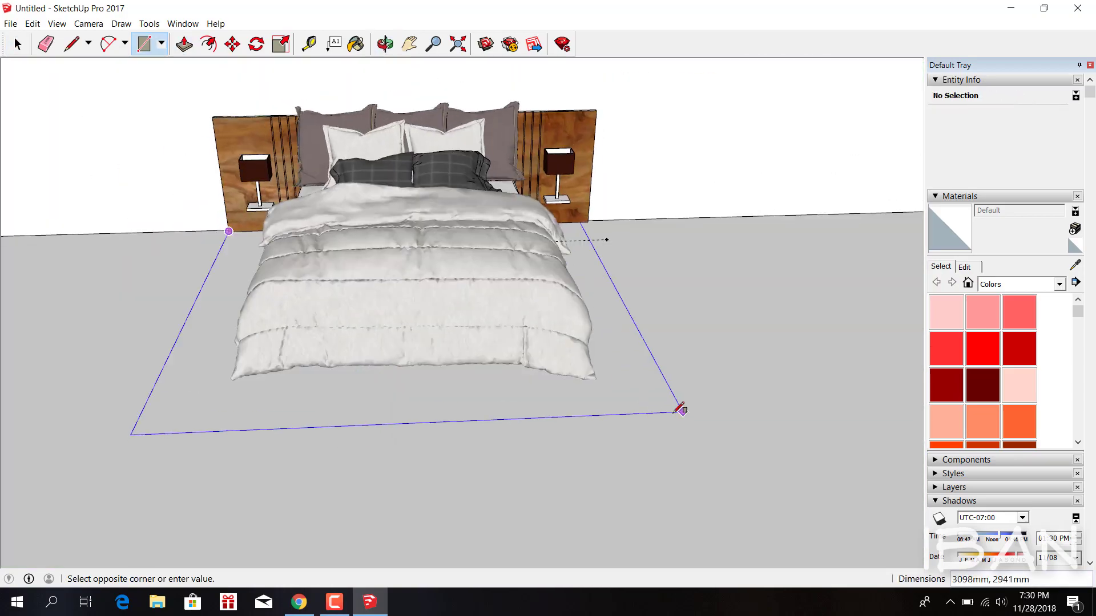
pyautogui.click(680, 409)
pyautogui.press('p')
pyautogui.click(631, 400)
pyautogui.click(402, 489)
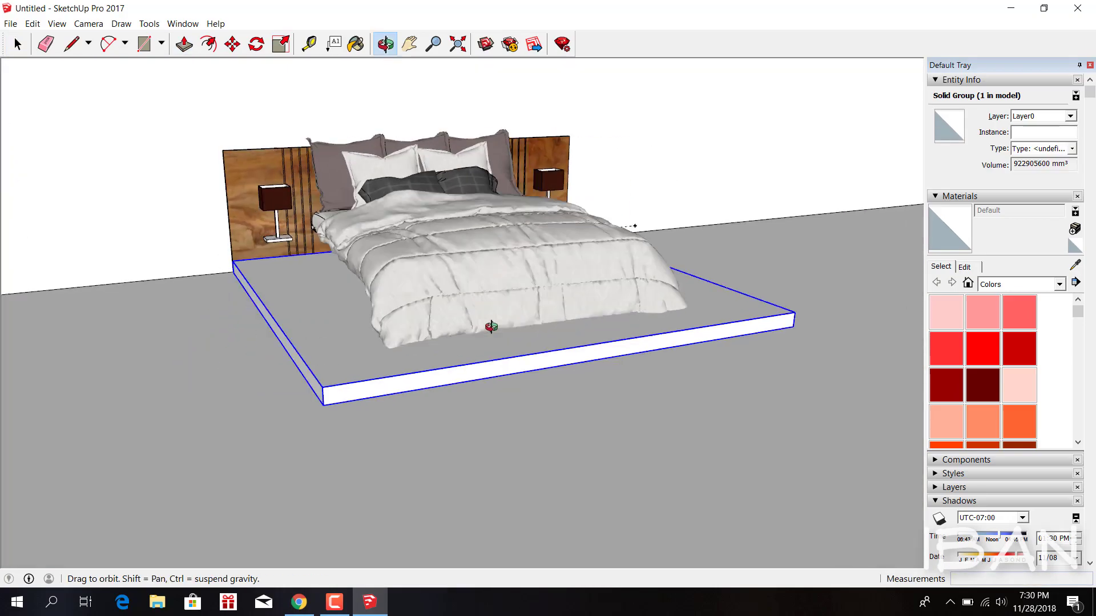
pyautogui.moveTo(489, 391); pyautogui.dragTo(432, 366, button='middle')
pyautogui.scroll(3, 433, 366)
# - Move the platform into place under the bed and begin offsetting its bottom face
pyautogui.doubleClick(343, 439)
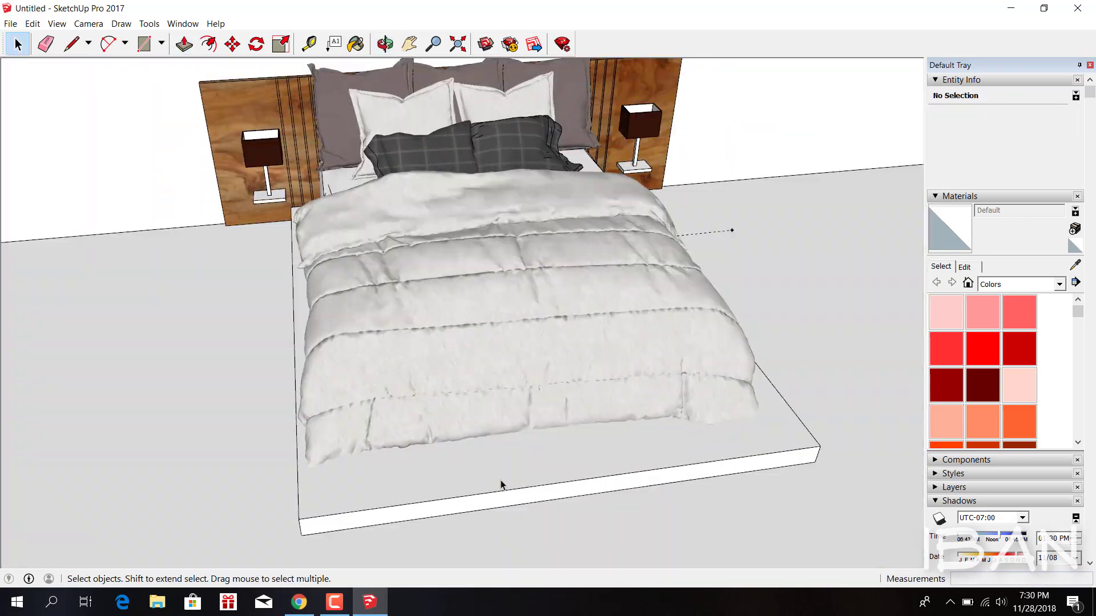
pyautogui.moveTo(501, 484); pyautogui.dragTo(579, 391, button='middle')
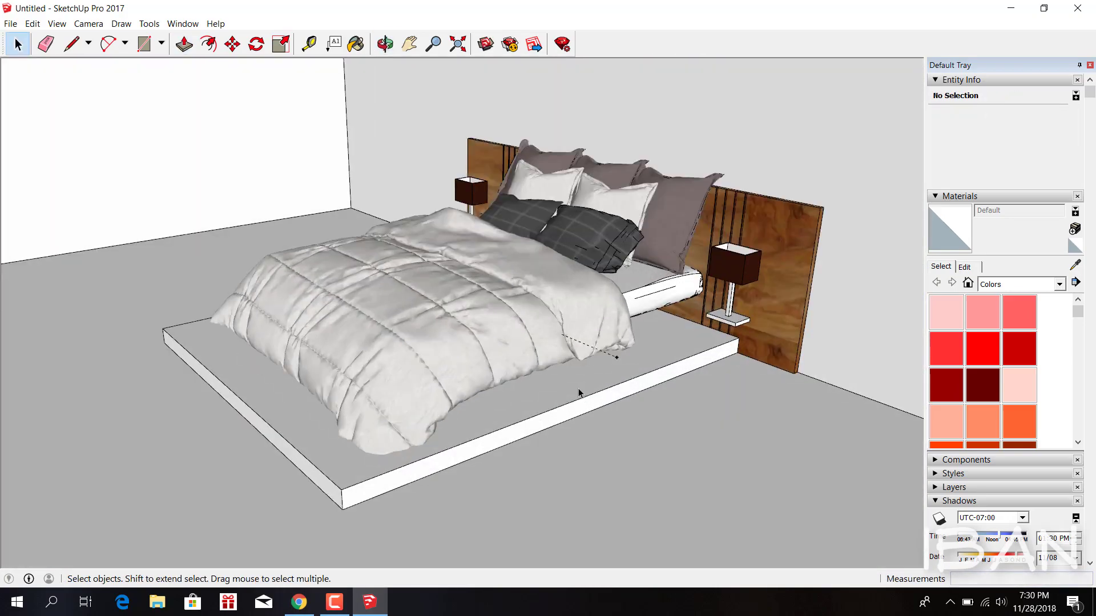
pyautogui.click(662, 343)
pyautogui.scroll(4, 663, 342)
pyautogui.press('m')
pyautogui.click(799, 298)
pyautogui.click(788, 320)
pyautogui.scroll(-5, 789, 320)
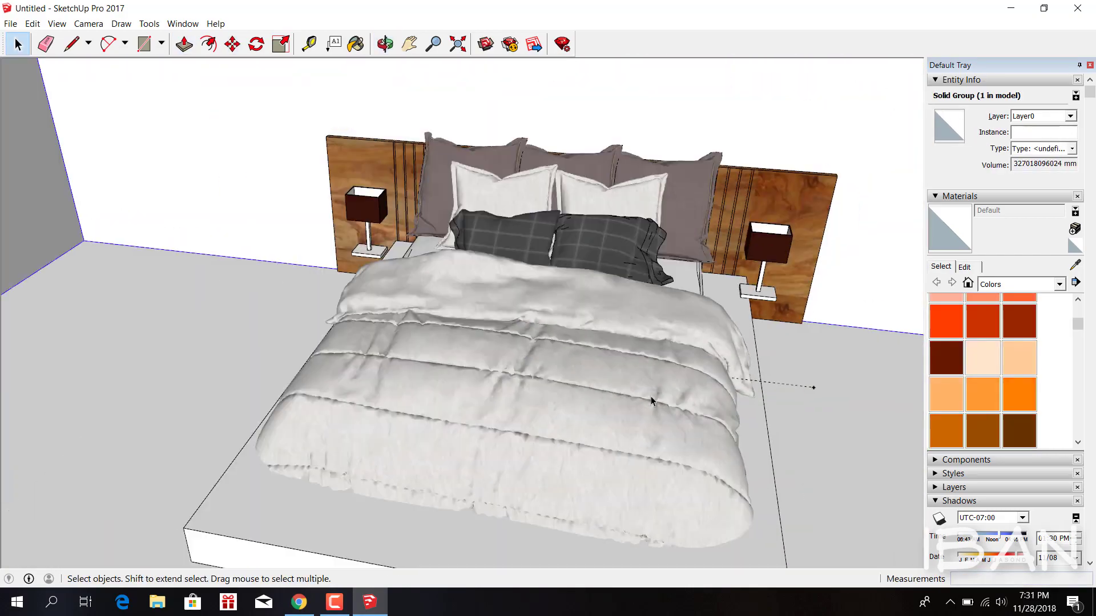
pyautogui.moveTo(642, 369); pyautogui.dragTo(546, 386, button='middle')
pyautogui.moveTo(752, 355); pyautogui.dragTo(715, 402, button='middle')
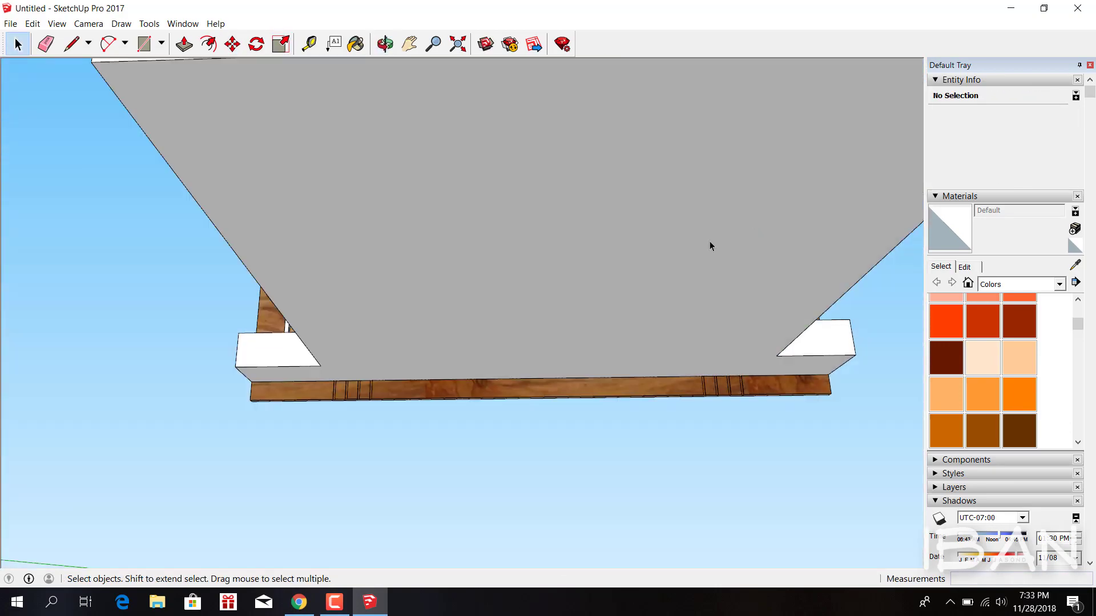
pyautogui.press('f')
pyautogui.click(239, 258)
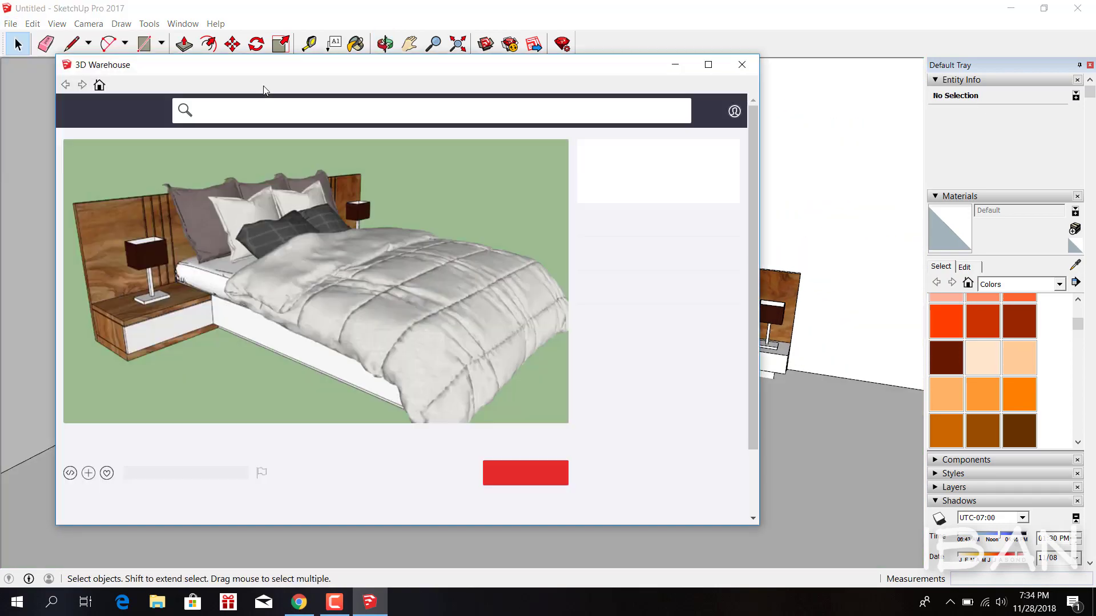
# - Search 3D Warehouse for 'rug' and open the Surya Rug model
pyautogui.write('rug')
pyautogui.press('Return')
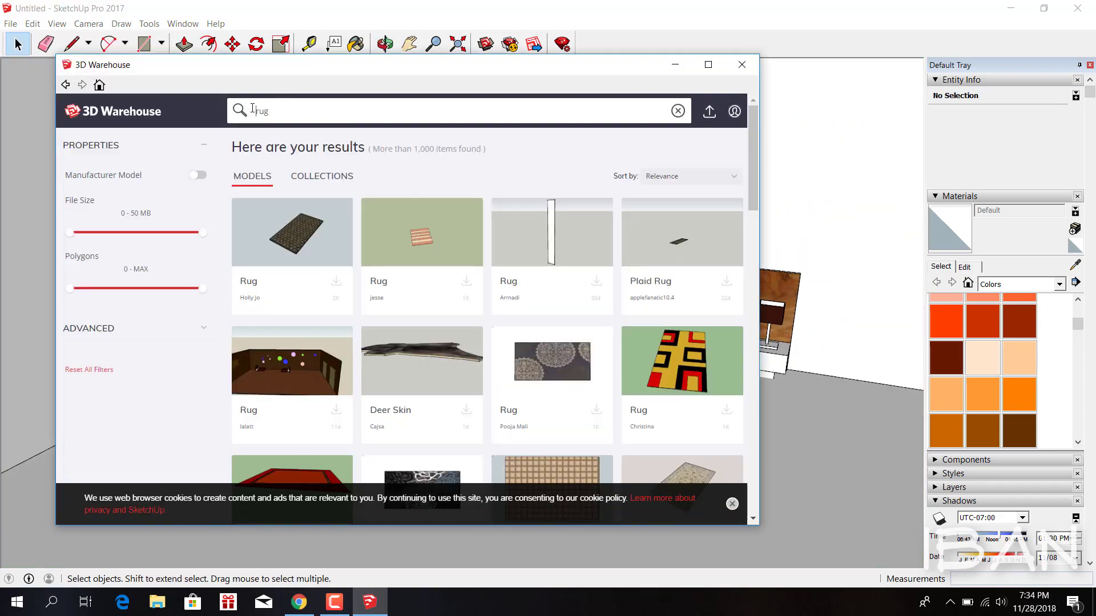
pyautogui.scroll(-1, 301, 230)
pyautogui.scroll(-4, 301, 229)
pyautogui.scroll(-2, 301, 230)
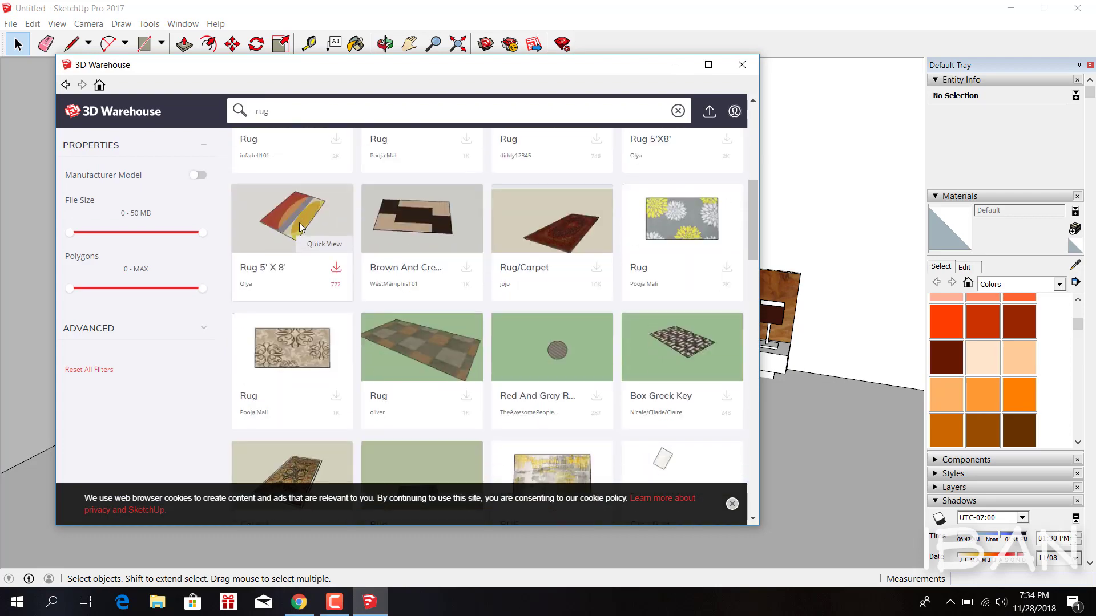
pyautogui.moveTo(432, 65); pyautogui.dragTo(856, 79)
pyautogui.scroll(-1, 670, 318)
pyautogui.scroll(-2, 671, 318)
pyautogui.scroll(-2, 671, 318)
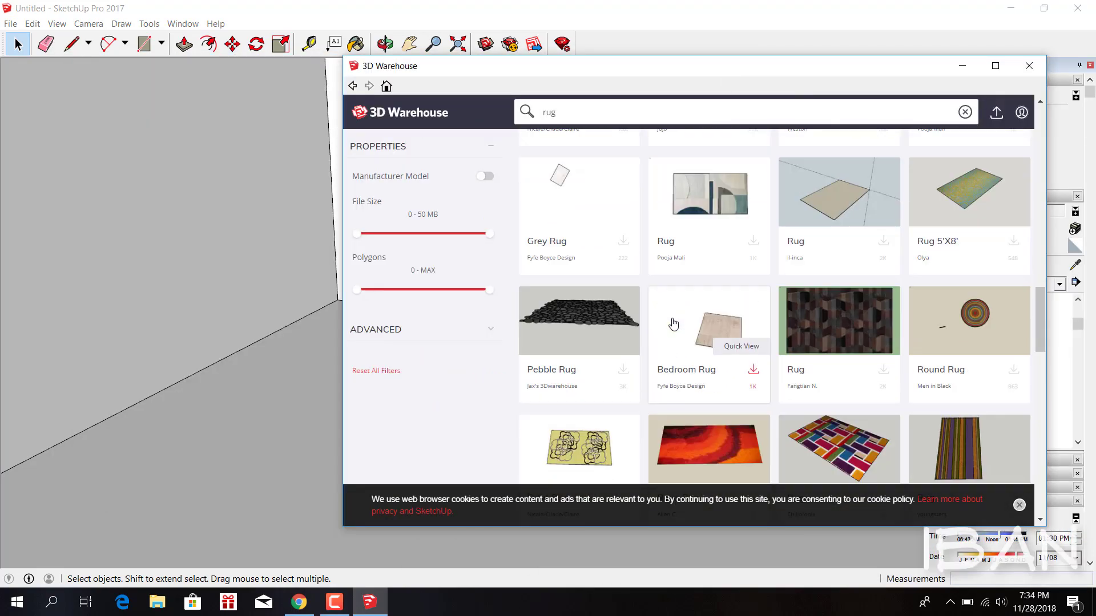
pyautogui.scroll(-1, 674, 322)
pyautogui.scroll(-3, 673, 322)
pyautogui.scroll(-2, 673, 321)
pyautogui.scroll(-2, 671, 319)
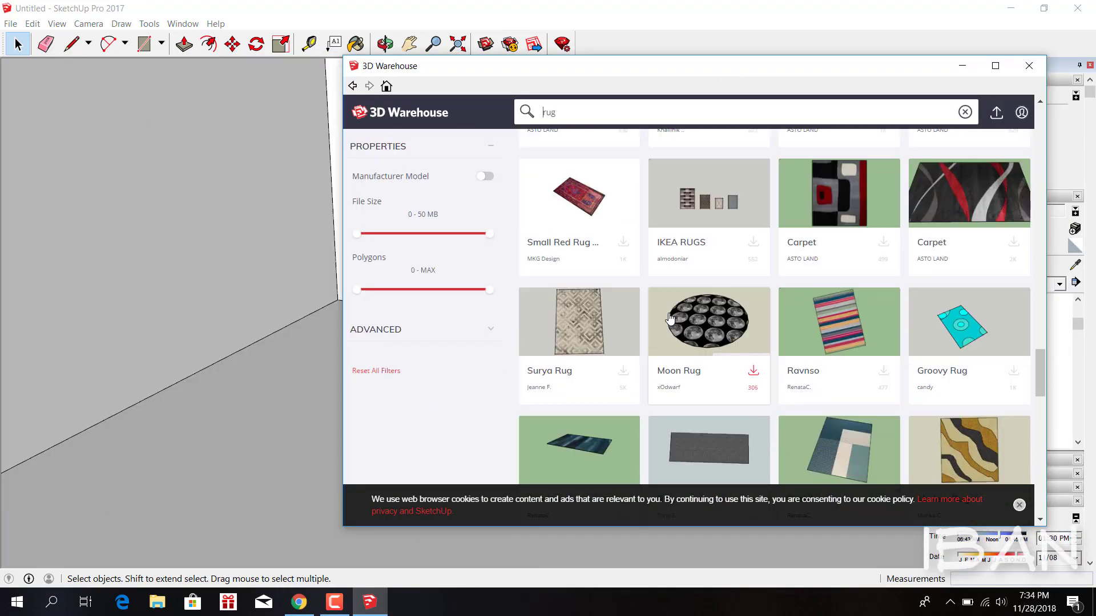
pyautogui.click(580, 316)
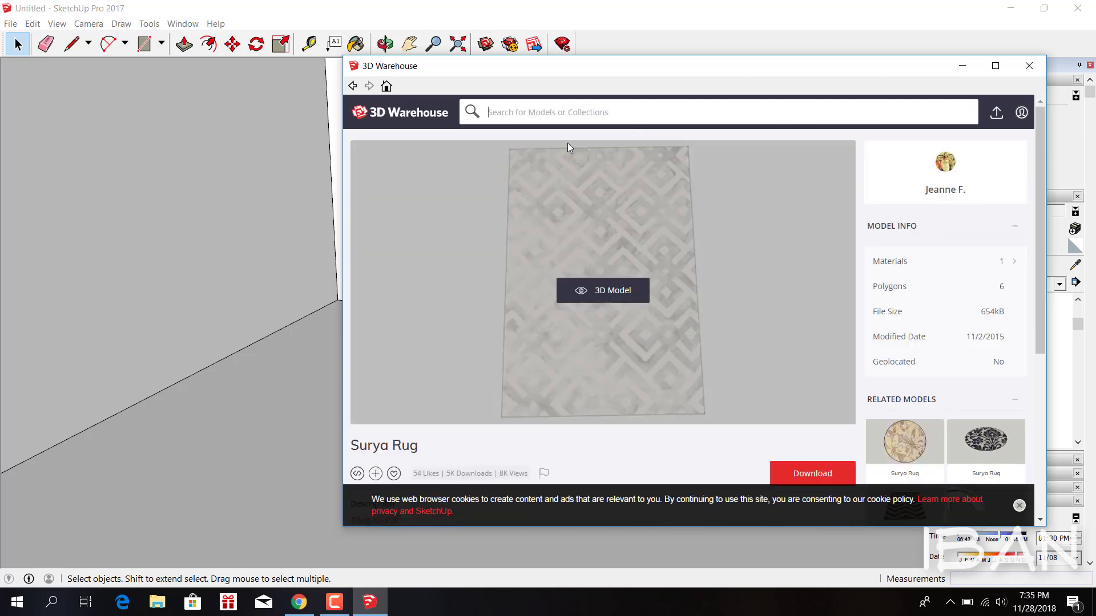
pyautogui.scroll(-2, 584, 347)
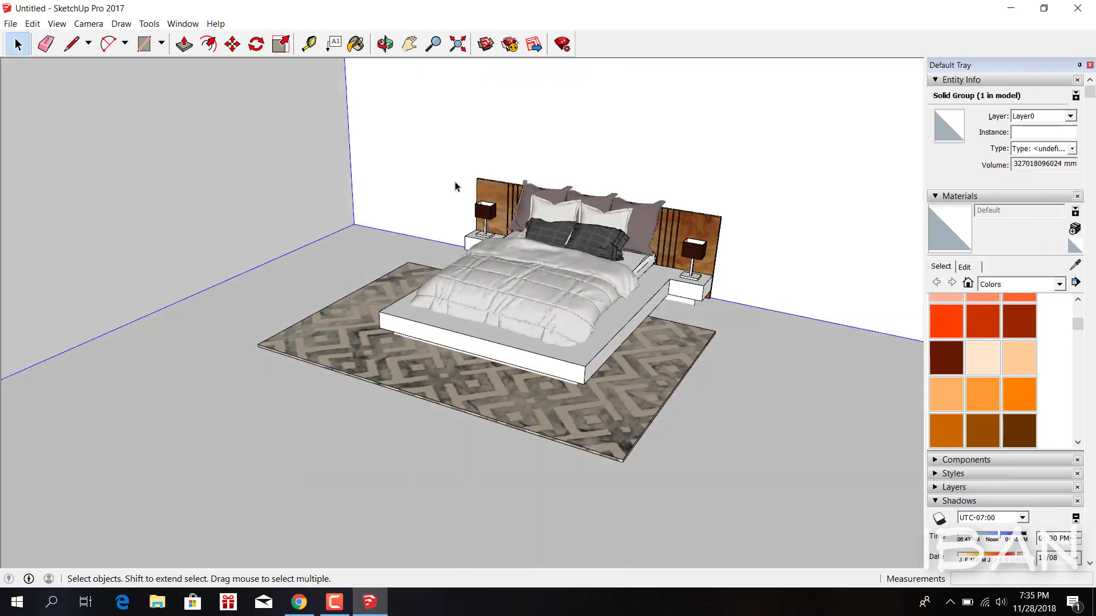
# - Move the Surya Rug so it sits centred beneath the bed platform
pyautogui.moveTo(455, 186); pyautogui.dragTo(455, 296, button='middle')
pyautogui.click(391, 391)
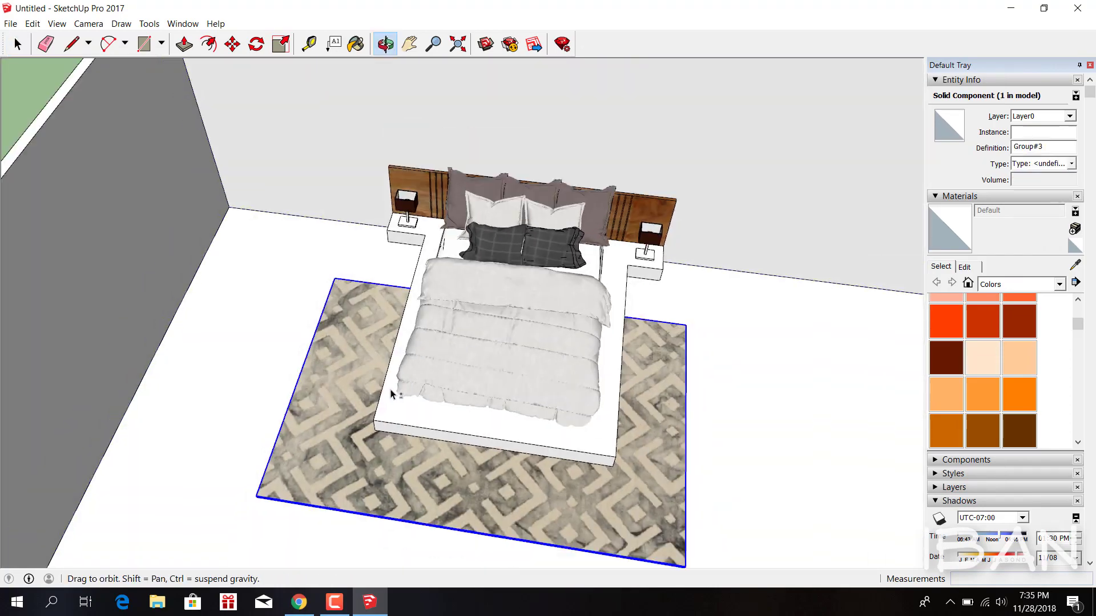
pyautogui.scroll(3, 391, 391)
pyautogui.press('m')
pyautogui.click(496, 547)
pyautogui.click(520, 431)
pyautogui.moveTo(515, 454)
pyautogui.mouseDown(button='middle')
pyautogui.moveTo(452, 436)
pyautogui.moveTo(443, 490)
pyautogui.moveTo(526, 323)
pyautogui.mouseUp(button='middle')
pyautogui.press('space')
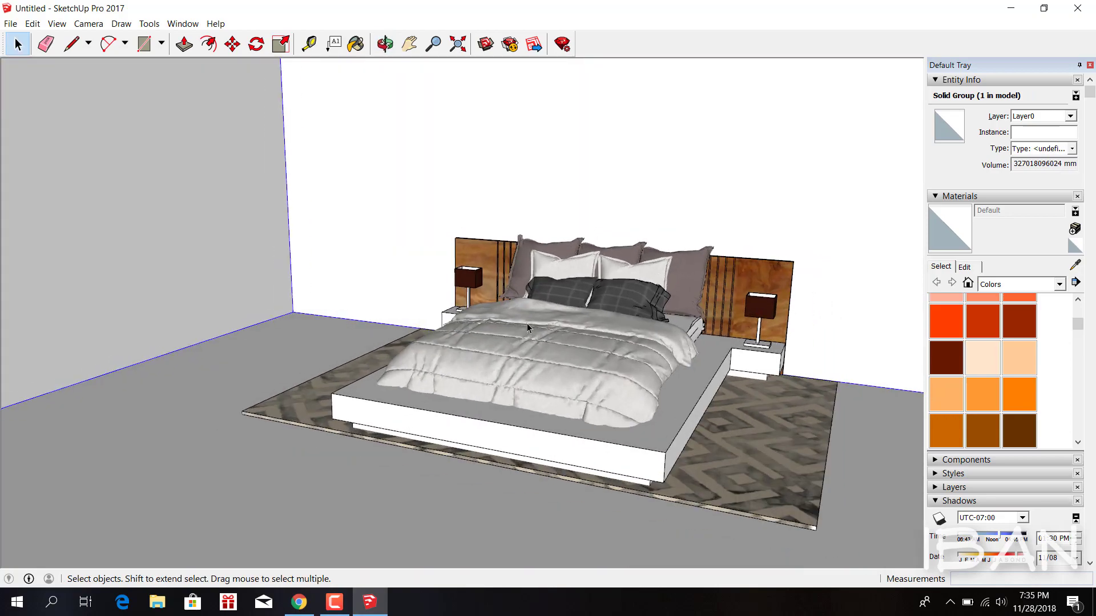
pyautogui.moveTo(460, 426); pyautogui.dragTo(575, 400, button='middle')
# - Start drawing a rectangle on the floor beside the bed
pyautogui.press('m')
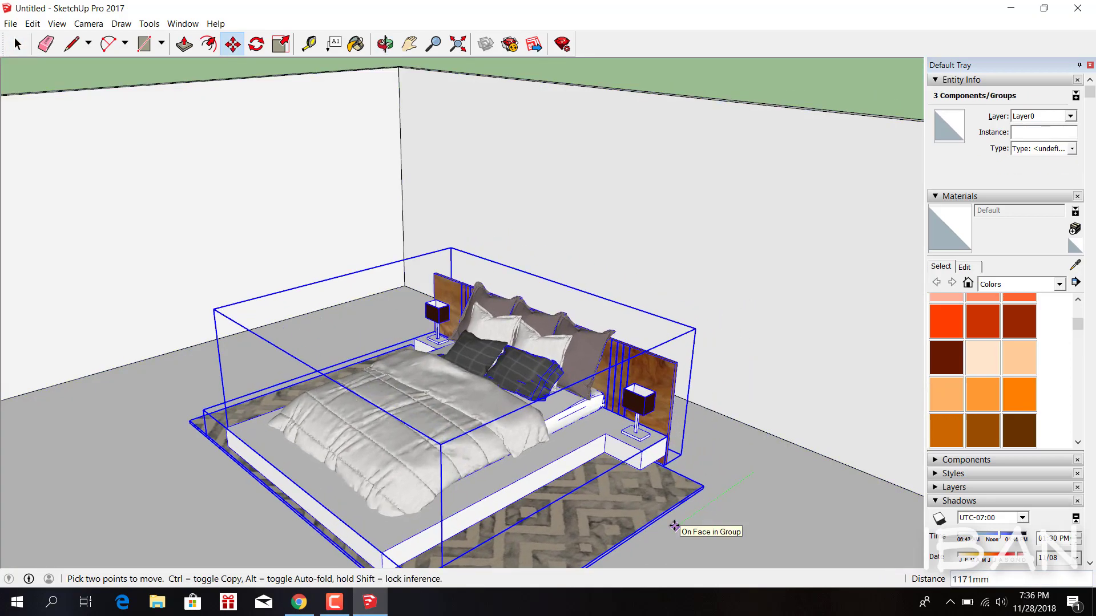
pyautogui.press('r')
pyautogui.click(168, 80)
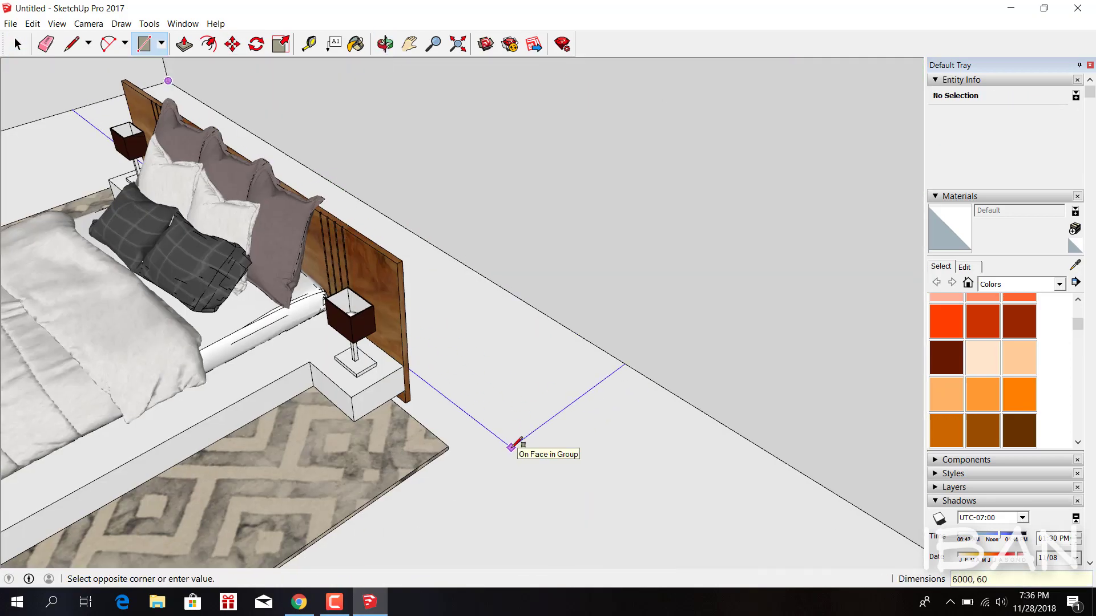
# - Push/pull the new floor rectangle beside the bed
pyautogui.scroll(-3, 559, 351)
pyautogui.press('p')
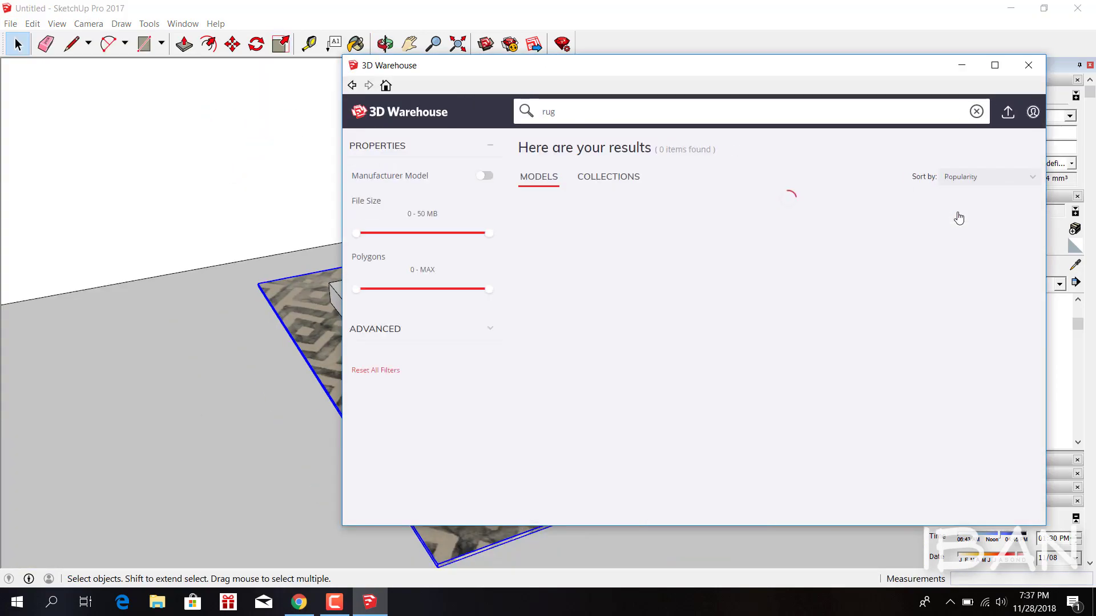
pyautogui.scroll(-3, 742, 274)
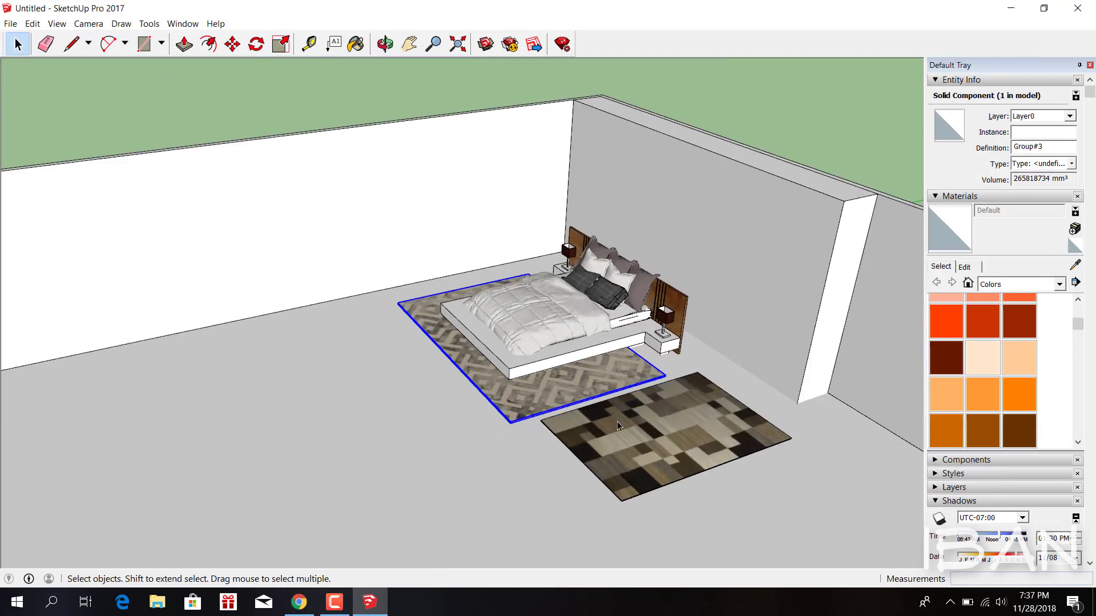
pyautogui.scroll(3, 490, 399)
# - Move and scale the patchwork rug into position beside the bed
pyautogui.press('m')
pyautogui.scroll(3, 440, 371)
pyautogui.scroll(-3, 442, 374)
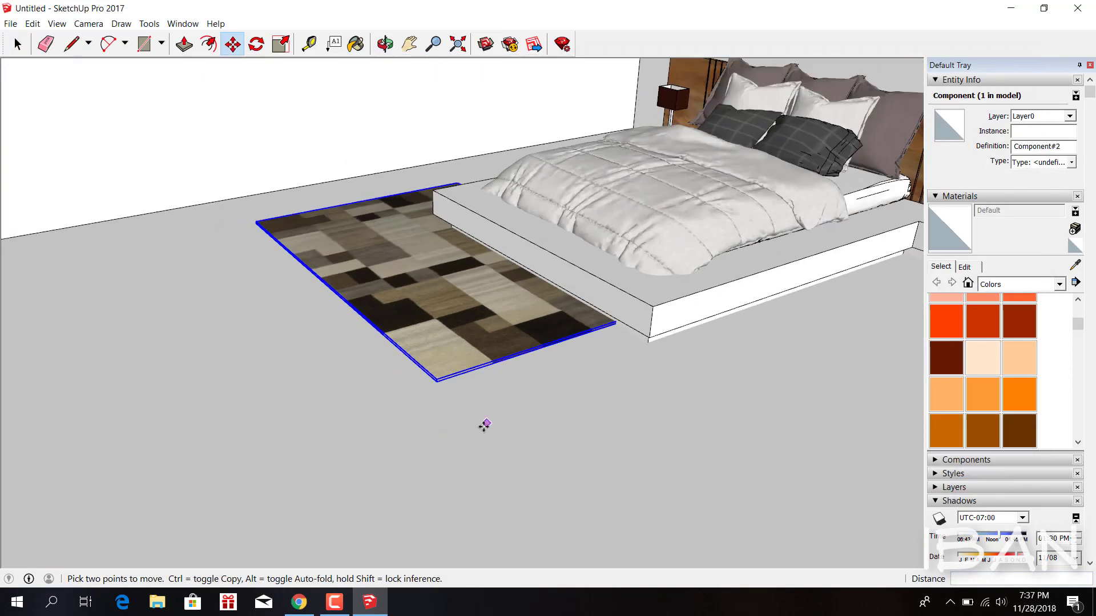
pyautogui.press('s')
pyautogui.scroll(3, 482, 425)
pyautogui.scroll(-5, 447, 391)
pyautogui.press('m')
pyautogui.moveTo(685, 443)
pyautogui.mouseDown(button='middle')
pyautogui.moveTo(838, 347)
pyautogui.moveTo(514, 296)
pyautogui.mouseUp(button='middle')
pyautogui.press('space')
# - Save the model into a new folder under Documents, naming the folder starting with 'T'
pyautogui.hotkey('ctrl', 's')
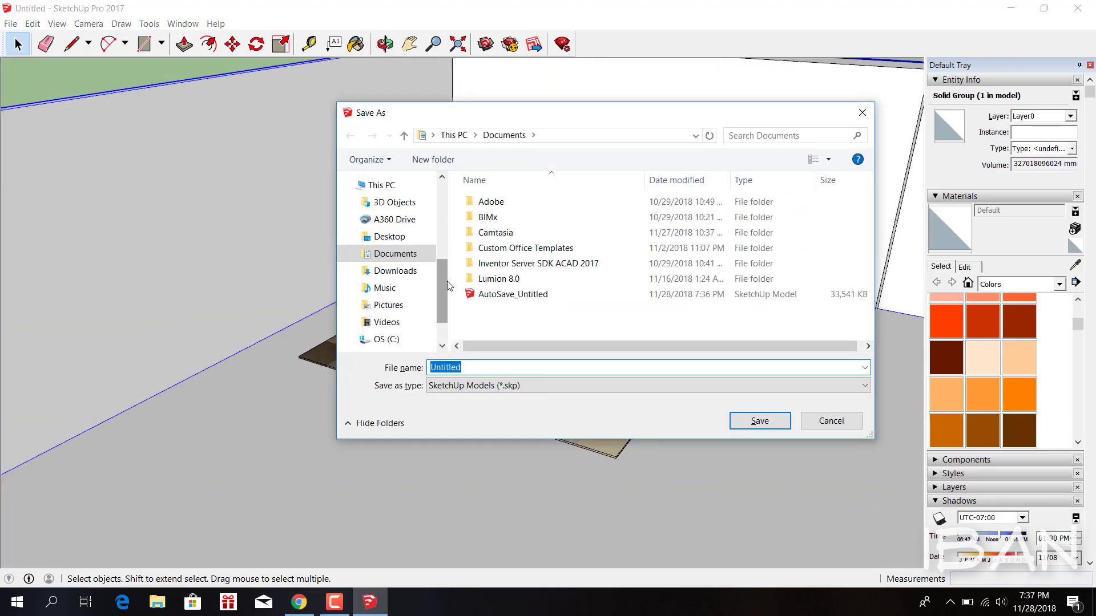
pyautogui.click(822, 245)
pyautogui.write('T')
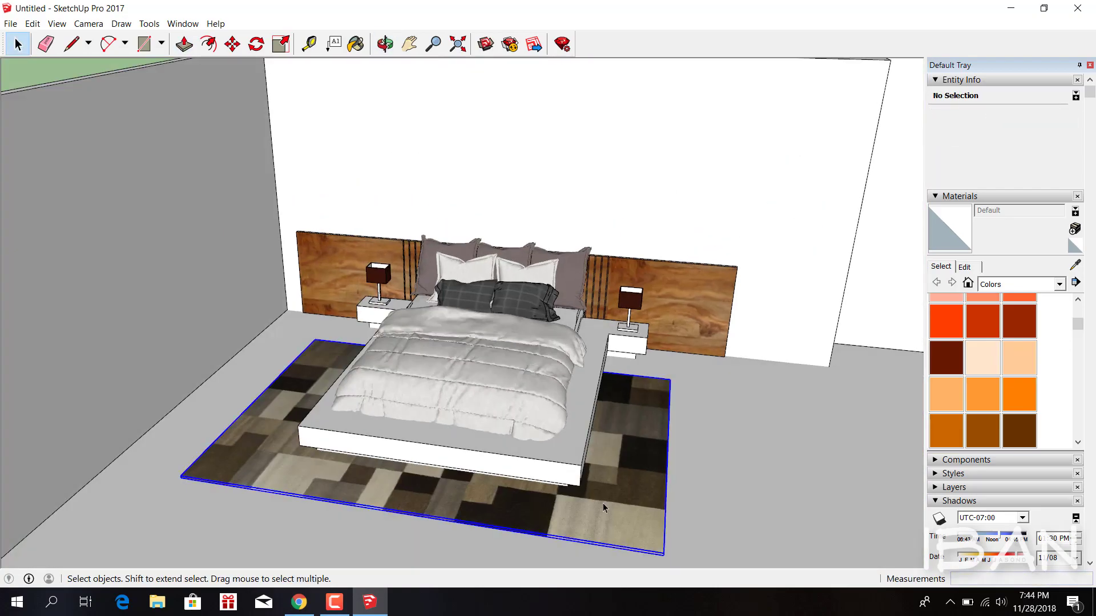
# - Search 3D Warehouse for night lamps and open the Night Stand Lamp model
pyautogui.click(658, 303)
pyautogui.write('night lamp')
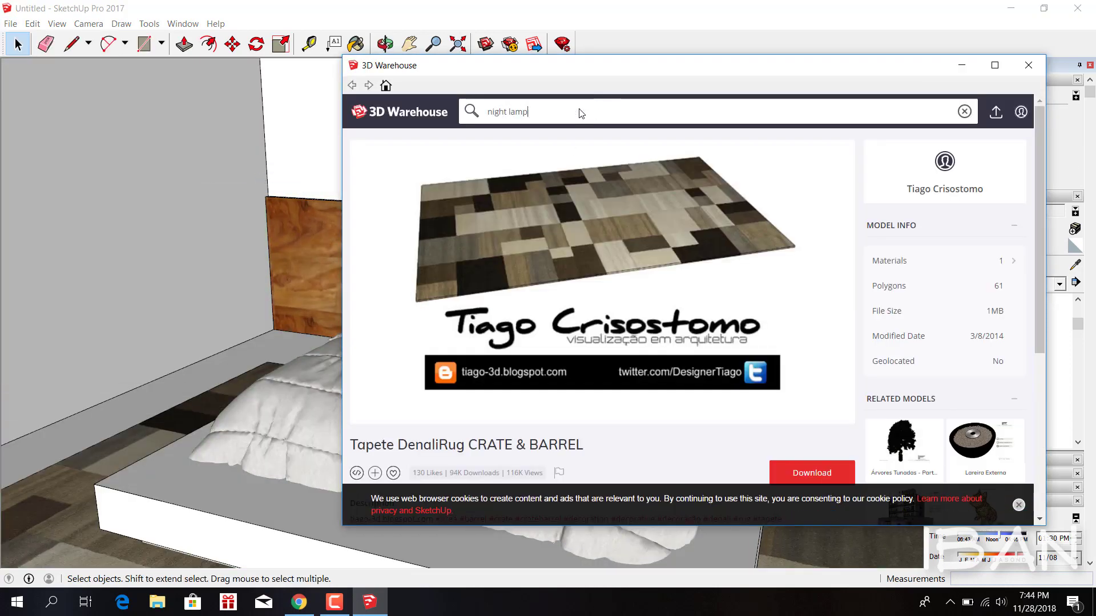
pyautogui.press('Return')
pyautogui.scroll(-3, 814, 296)
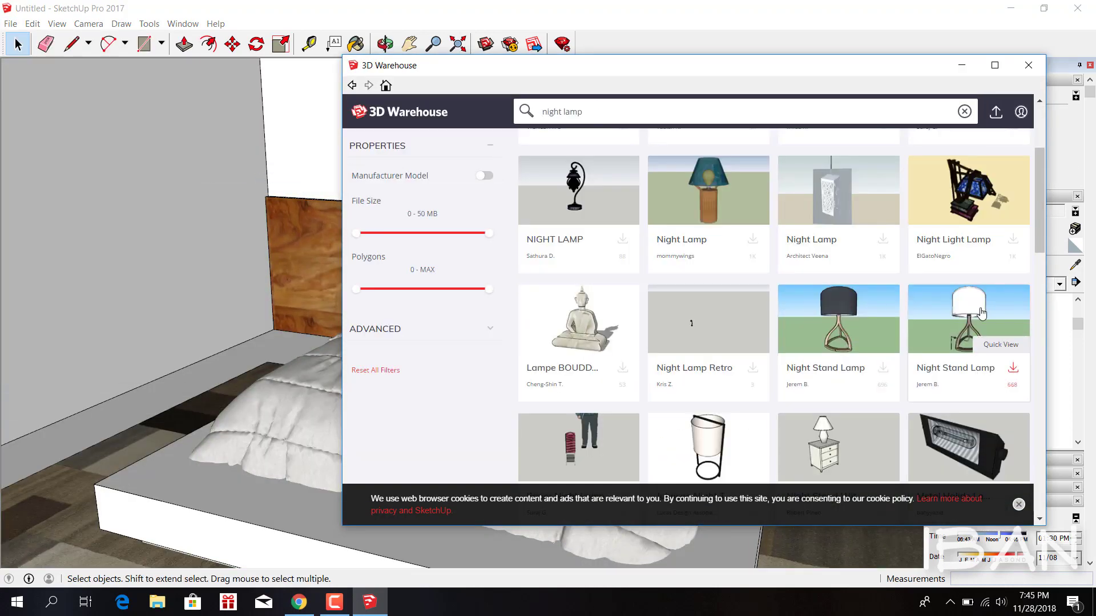
pyautogui.click(981, 313)
pyautogui.scroll(-4, 807, 446)
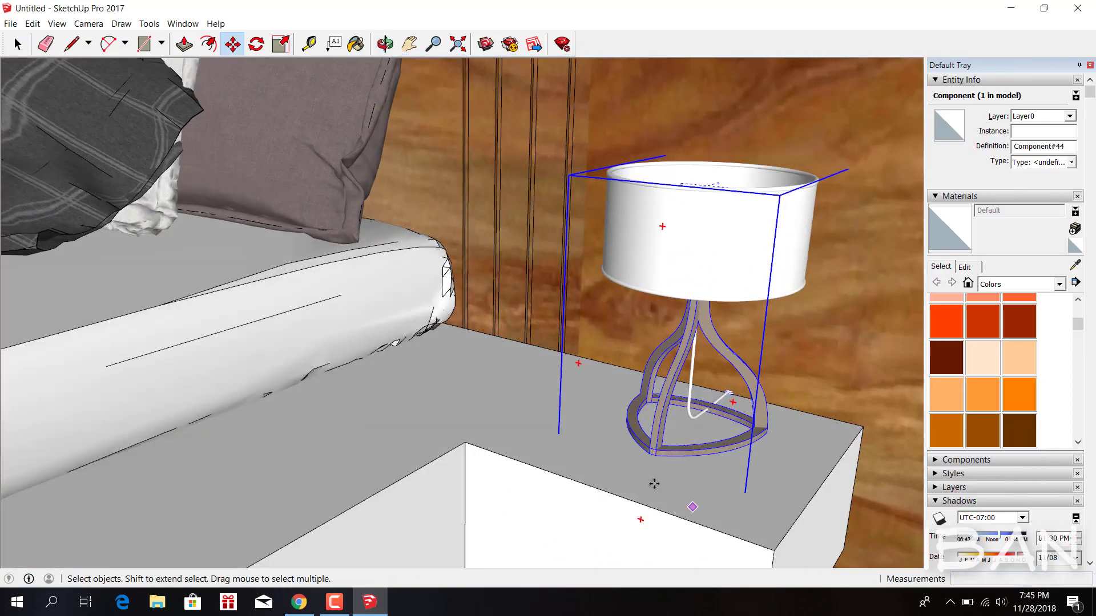
pyautogui.scroll(-10, 654, 484)
pyautogui.scroll(5, 551, 296)
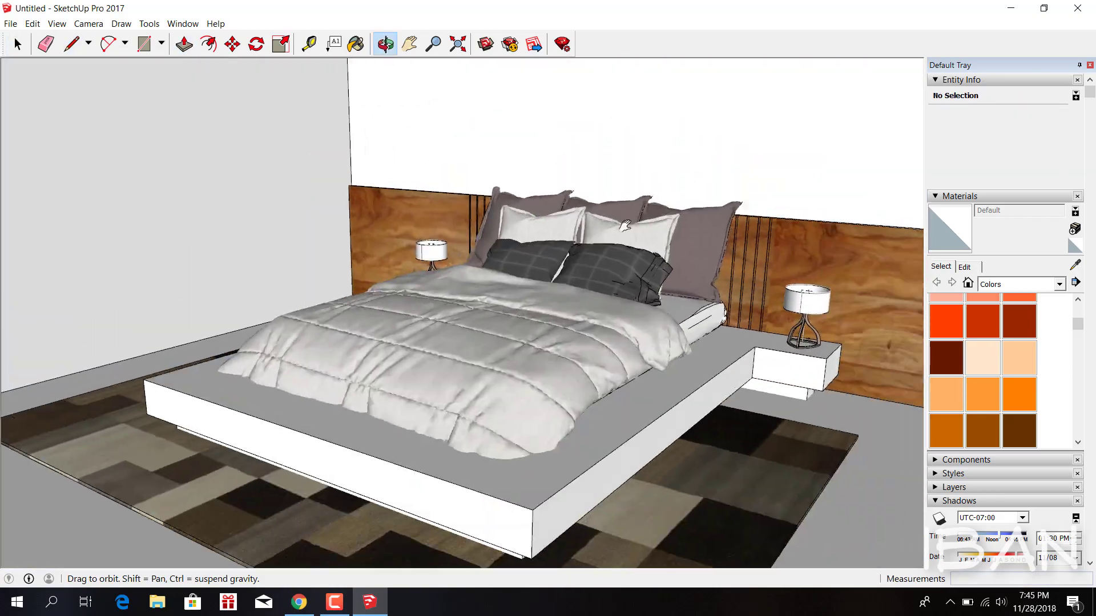
# - Orbit to a low, wide perspective view of the bed, dismissing a warning
pyautogui.moveTo(625, 225); pyautogui.dragTo(577, 261)
pyautogui.press('space')
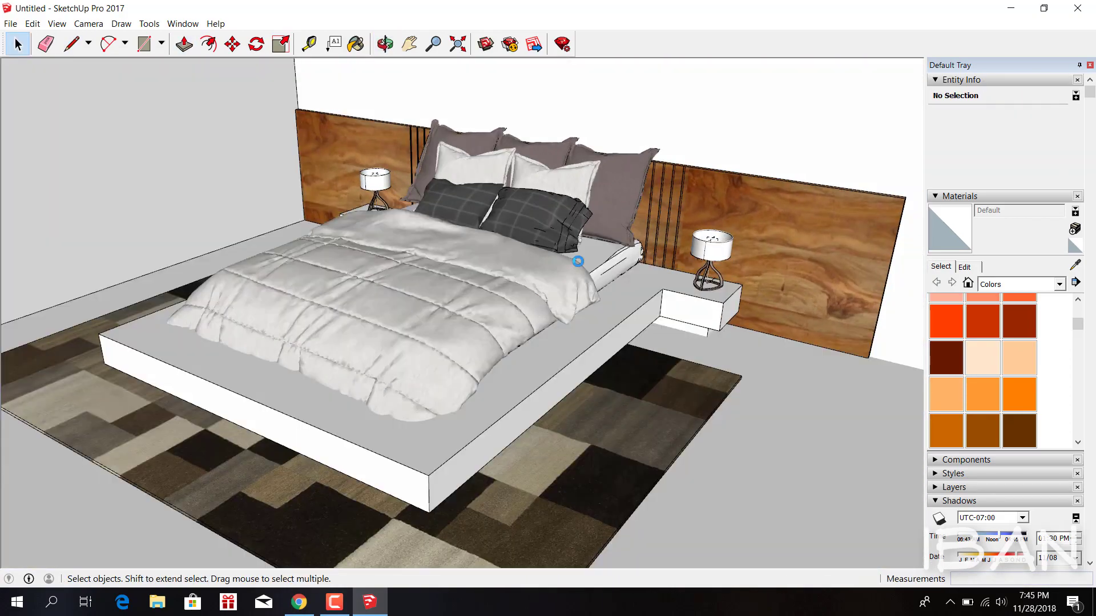
pyautogui.moveTo(606, 270); pyautogui.dragTo(755, 209, button='middle')
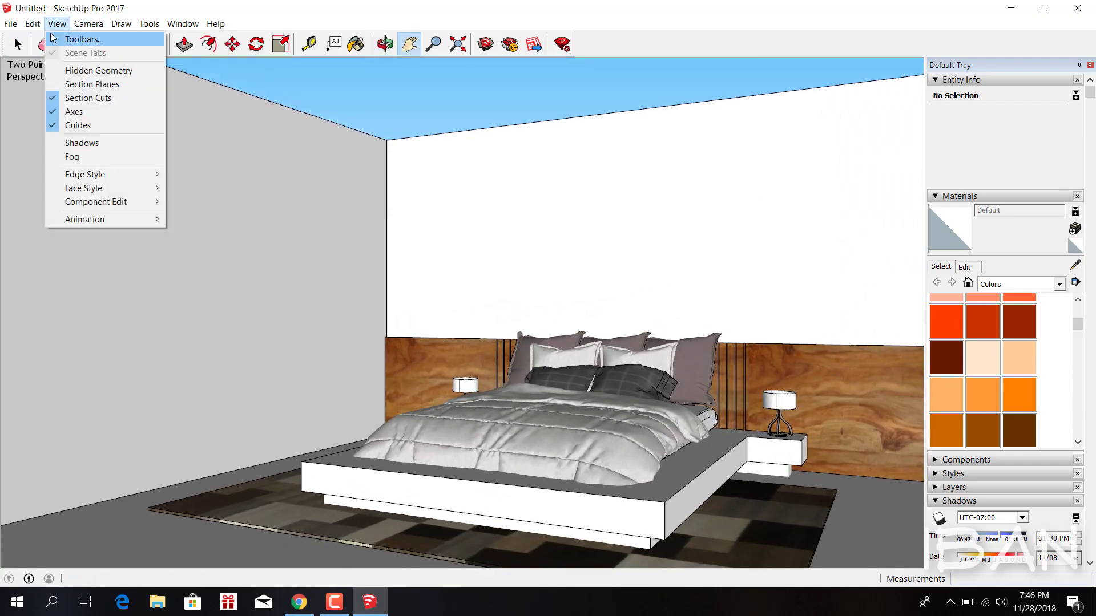
pyautogui.click(572, 366)
pyautogui.moveTo(572, 370); pyautogui.dragTo(703, 307)
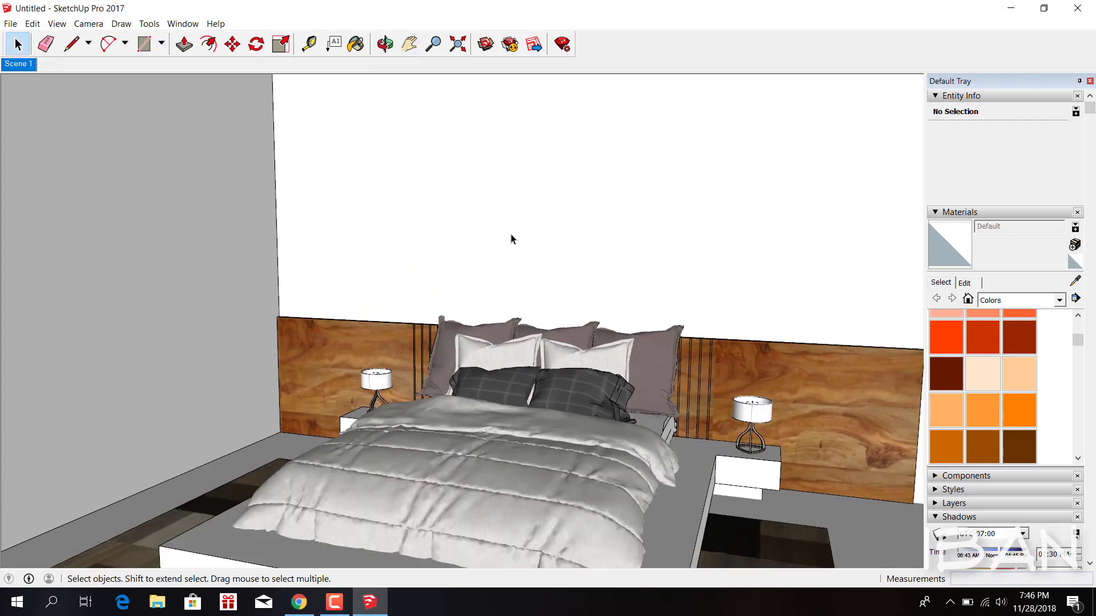
pyautogui.moveTo(511, 239); pyautogui.dragTo(552, 253, button='middle')
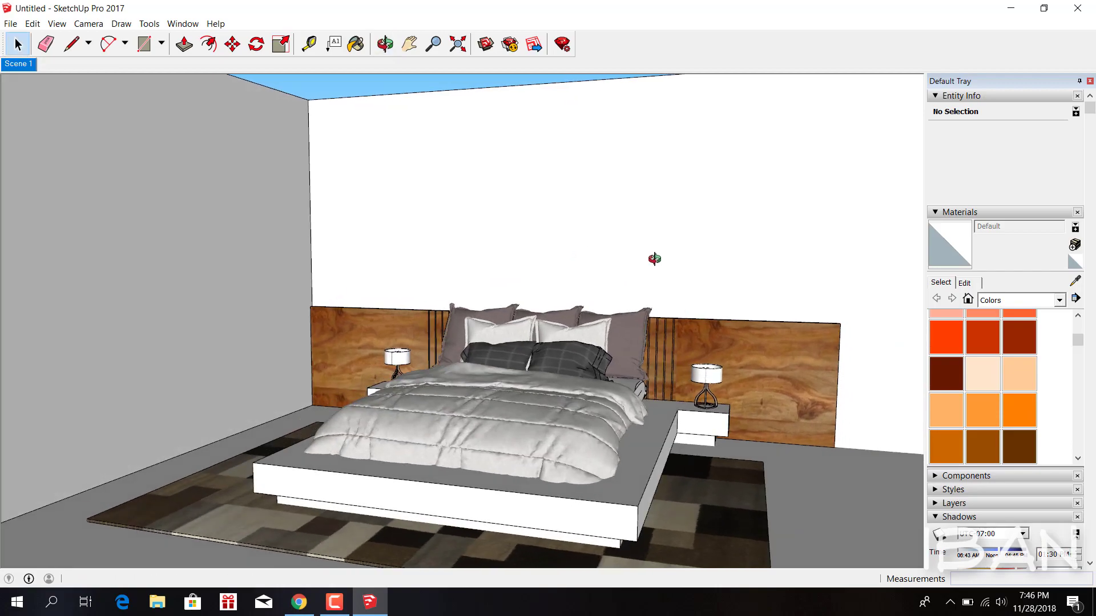
pyautogui.moveTo(372, 222); pyautogui.dragTo(621, 246, button='middle')
# - Select all the bedroom furniture and move it
pyautogui.hotkey('ctrl', 'a')
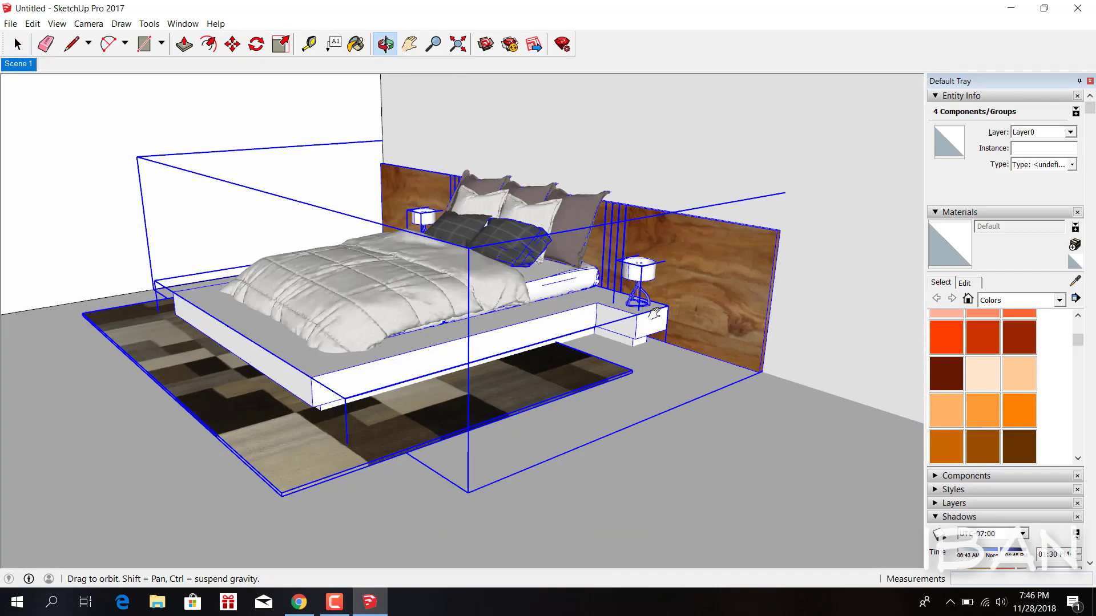
pyautogui.press('m')
pyautogui.moveTo(613, 307)
pyautogui.mouseDown(button='middle')
pyautogui.moveTo(757, 415)
pyautogui.moveTo(515, 268)
pyautogui.moveTo(562, 238)
pyautogui.mouseUp(button='middle')
pyautogui.press('space')
# - Add a thin push/pulled slab along the top of the headboard inside its group
pyautogui.doubleClick(299, 213)
pyautogui.moveTo(299, 213)
pyautogui.mouseDown(button='middle')
pyautogui.moveTo(264, 216)
pyautogui.moveTo(509, 274)
pyautogui.moveTo(671, 245)
pyautogui.mouseUp(button='middle')
pyautogui.press('r')
pyautogui.click(325, 235)
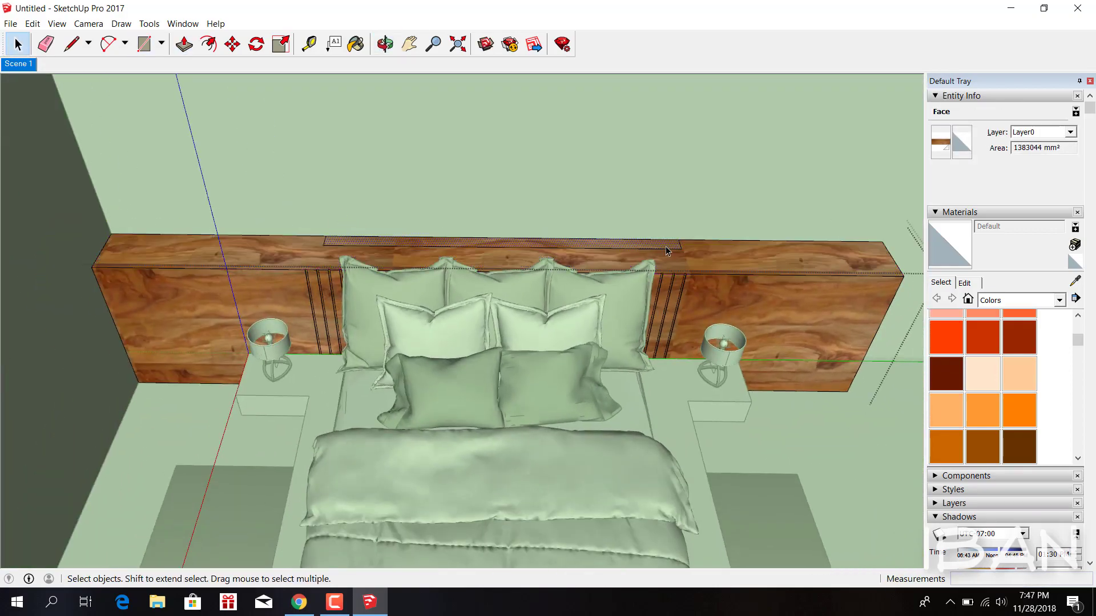
pyautogui.press('p')
pyautogui.scroll(3, 666, 251)
pyautogui.moveTo(672, 274); pyautogui.dragTo(693, 262)
pyautogui.press('space')
pyautogui.press('Escape')
pyautogui.moveTo(692, 262); pyautogui.dragTo(678, 231, button='middle')
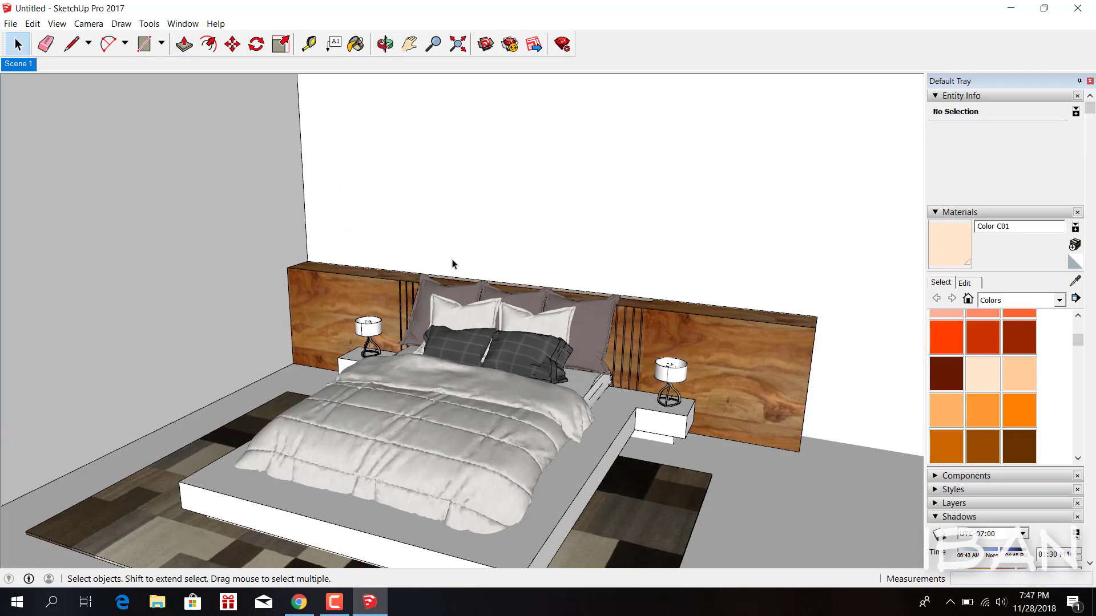
# - Orbit toward the top of the back wall and select it
pyautogui.moveTo(452, 264); pyautogui.dragTo(514, 215, button='middle')
pyautogui.click(439, 198)
pyautogui.scroll(3, 453, 435)
# - Inside the wall group, copy the wall's vertical edge to split the wall above the headboard
pyautogui.doubleClick(453, 436)
pyautogui.moveTo(453, 435); pyautogui.dragTo(322, 251, button='middle')
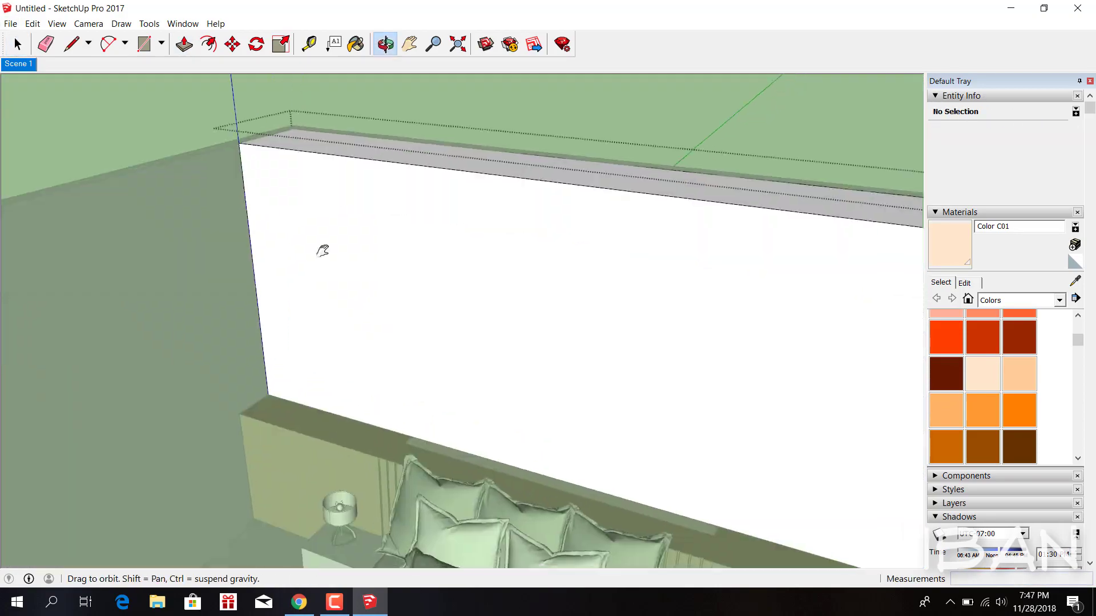
pyautogui.scroll(-3, 323, 251)
pyautogui.press('m')
pyautogui.click(94, 114)
pyautogui.press('ctrl')
pyautogui.click(583, 146)
# - Offset the wall panel outlines to form tall vertical panels
pyautogui.scroll(3, 288, 288)
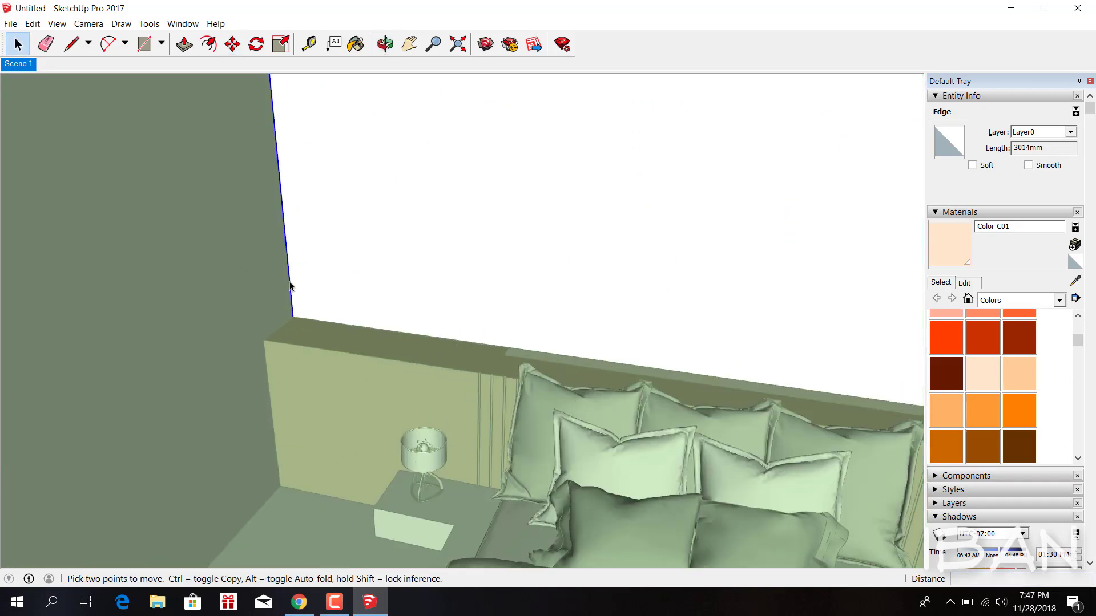
pyautogui.scroll(-3, 498, 304)
pyautogui.moveTo(498, 303); pyautogui.dragTo(457, 267, button='middle')
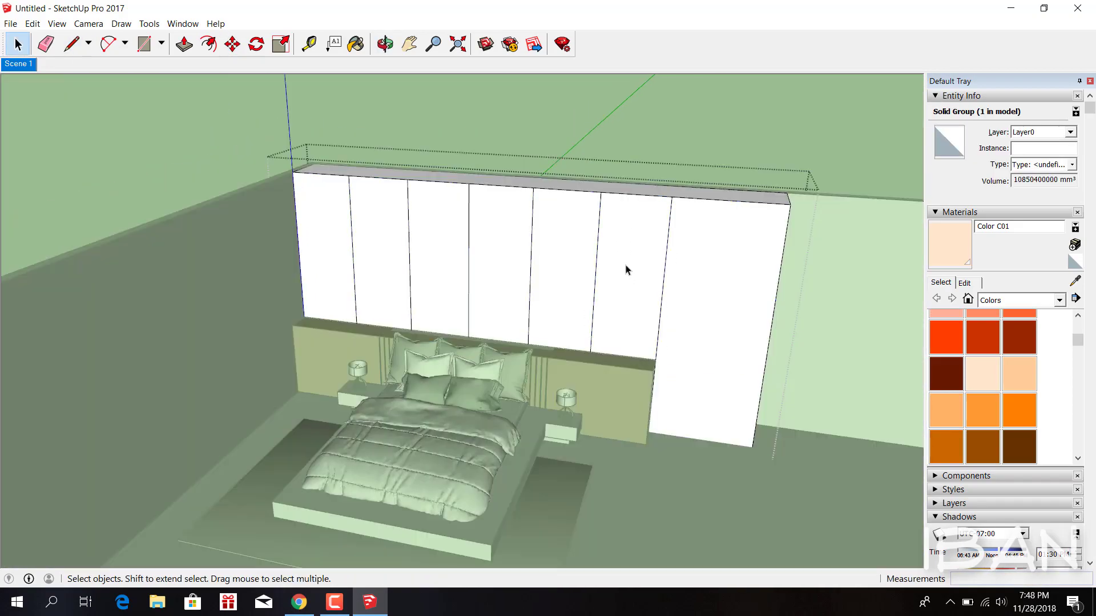
pyautogui.moveTo(626, 269); pyautogui.dragTo(599, 246, button='middle')
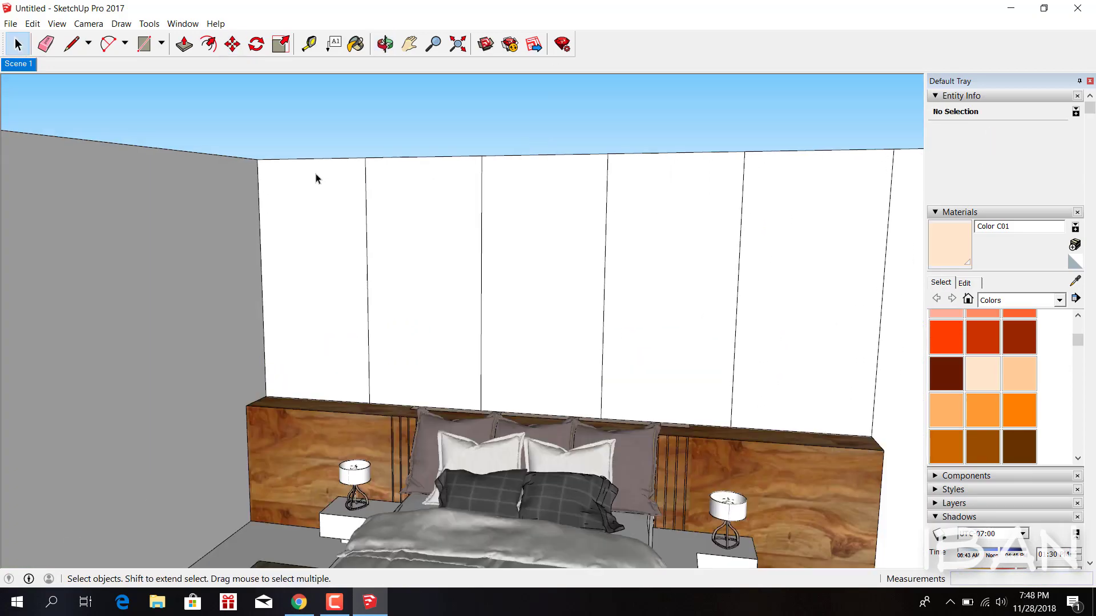
pyautogui.press('f')
pyautogui.click(301, 158)
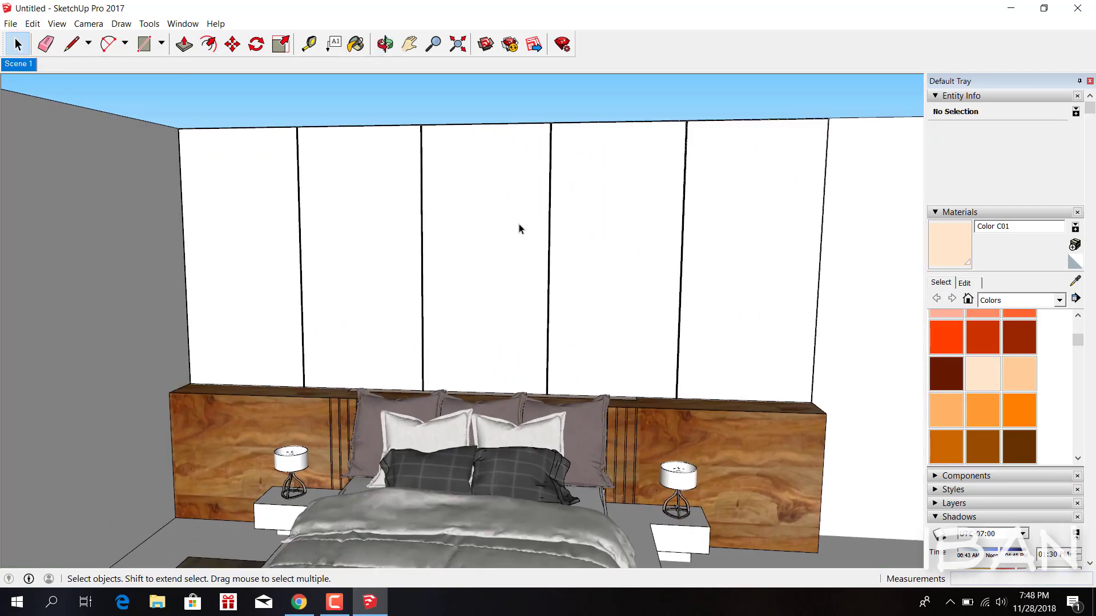
pyautogui.moveTo(509, 233)
pyautogui.mouseDown(button='middle')
pyautogui.moveTo(553, 275)
pyautogui.moveTo(643, 285)
pyautogui.moveTo(567, 254)
pyautogui.moveTo(575, 223)
pyautogui.moveTo(640, 507)
pyautogui.mouseUp(button='middle')
pyautogui.scroll(3, 607, 267)
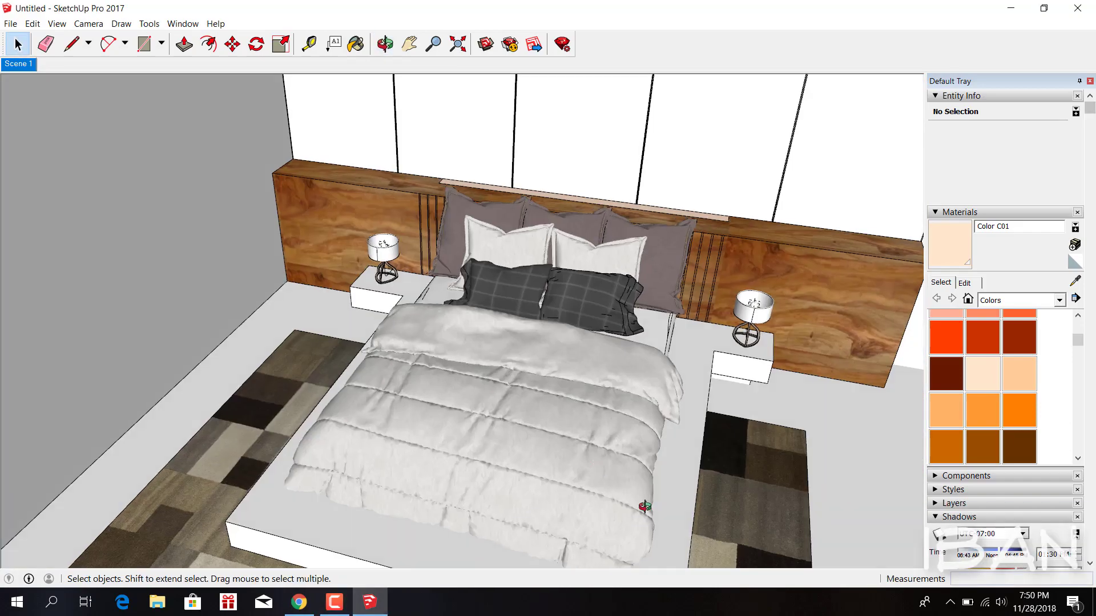
# - Scale the bed slightly wider
pyautogui.click(641, 506)
pyautogui.press('s')
pyautogui.moveTo(580, 296); pyautogui.dragTo(470, 316, button='middle')
pyautogui.press('s')
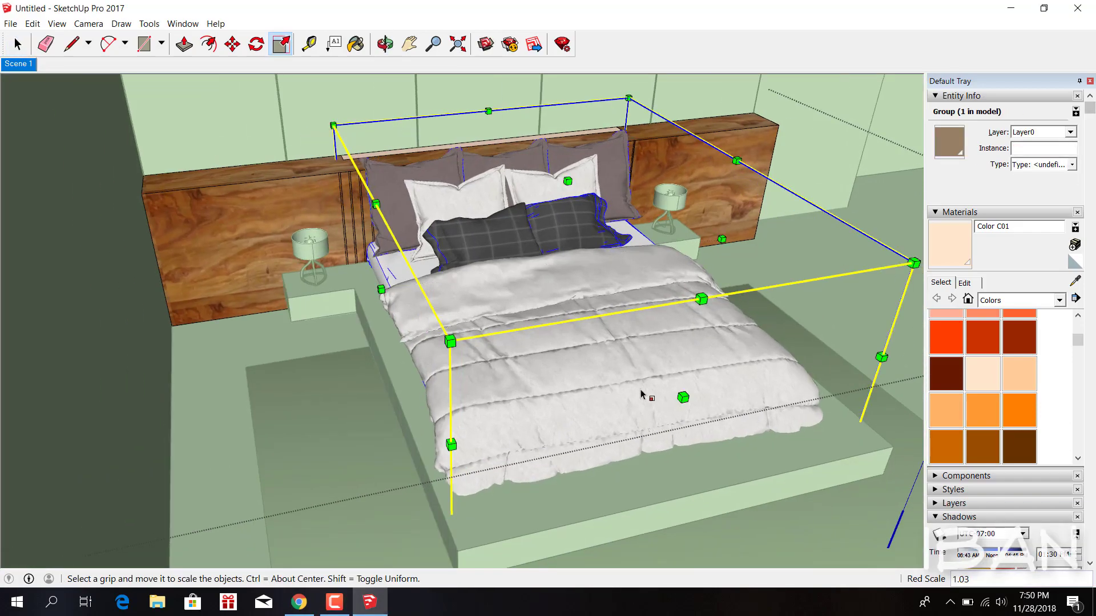
pyautogui.press('space')
pyautogui.press('o')
pyautogui.moveTo(247, 277); pyautogui.dragTo(777, 344, button='middle')
# - Open 3D Warehouse from the File menu
pyautogui.press('l')
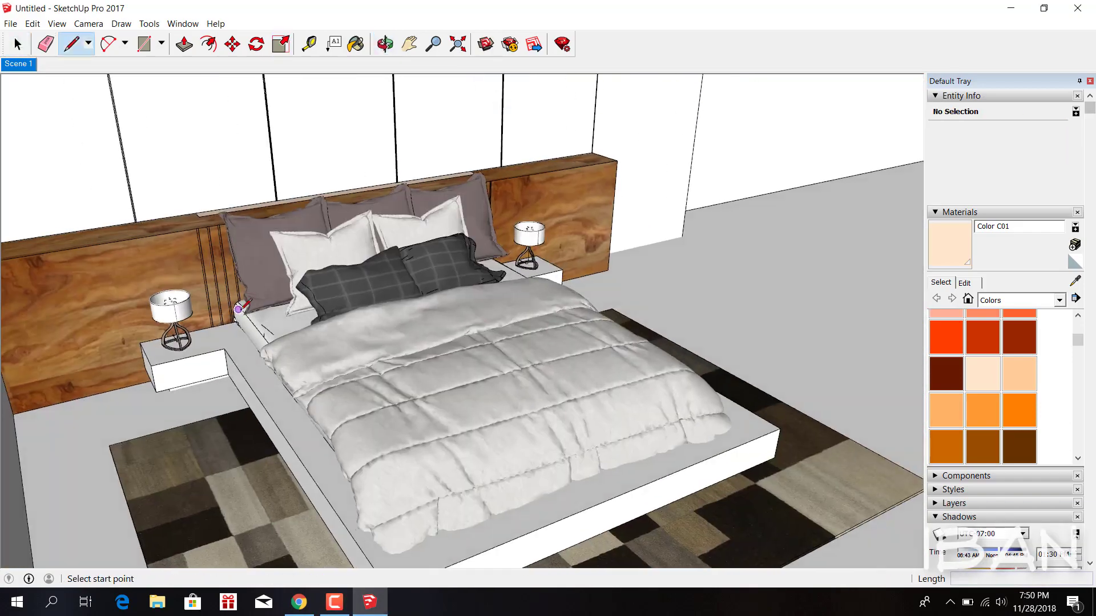
pyautogui.press('space')
pyautogui.moveTo(455, 520)
pyautogui.mouseDown(button='middle')
pyautogui.moveTo(702, 371)
pyautogui.moveTo(571, 365)
pyautogui.moveTo(534, 344)
pyautogui.mouseUp(button='middle')
pyautogui.press('b')
pyautogui.keyDown('alt'); pyautogui.click(571, 366); pyautogui.keyUp('alt')
pyautogui.click(11, 24)
pyautogui.click(240, 183)
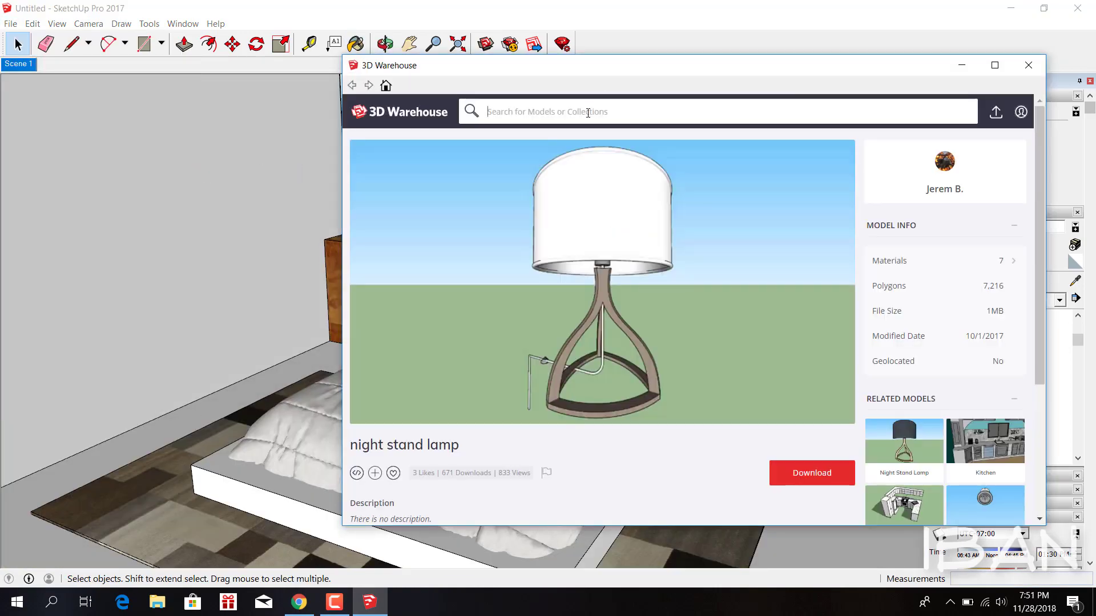
# - Search 3D Warehouse for figures, hero figures and Funko sets
pyautogui.click(588, 112)
pyautogui.write('figures')
pyautogui.press('Return')
pyautogui.scroll(-3, 731, 323)
pyautogui.scroll(-3, 725, 307)
pyautogui.click(629, 109)
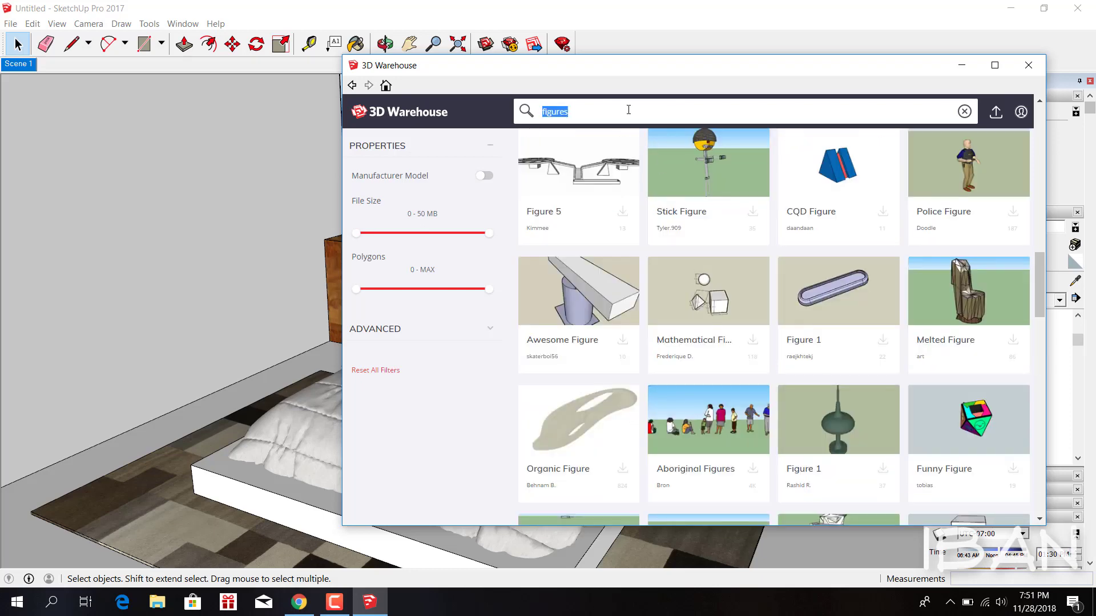
pyautogui.write('figure maro')
pyautogui.press('Return')
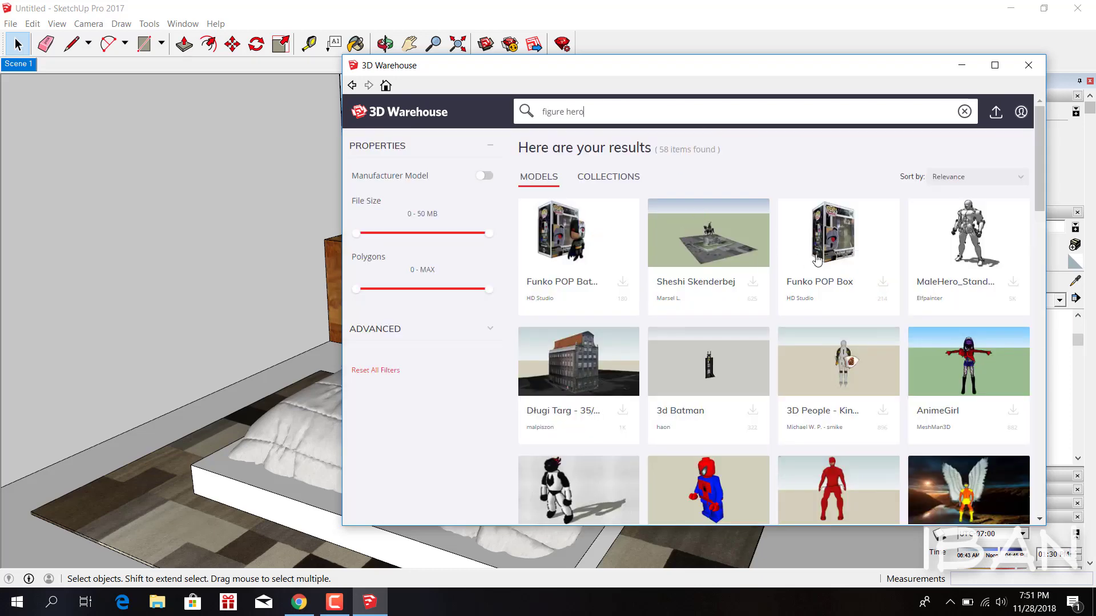
pyautogui.write('t')
pyautogui.press('Return')
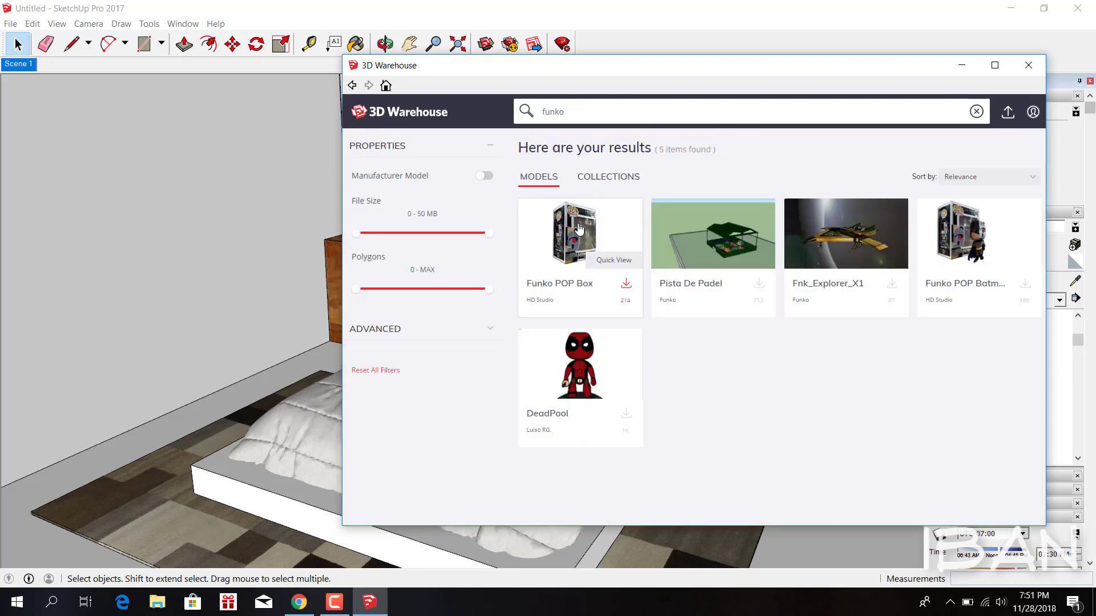
# - Load the Funko POP Box onto the headboard and load the Batman figure model
pyautogui.click(576, 240)
pyautogui.click(799, 470)
pyautogui.scroll(10, 555, 255)
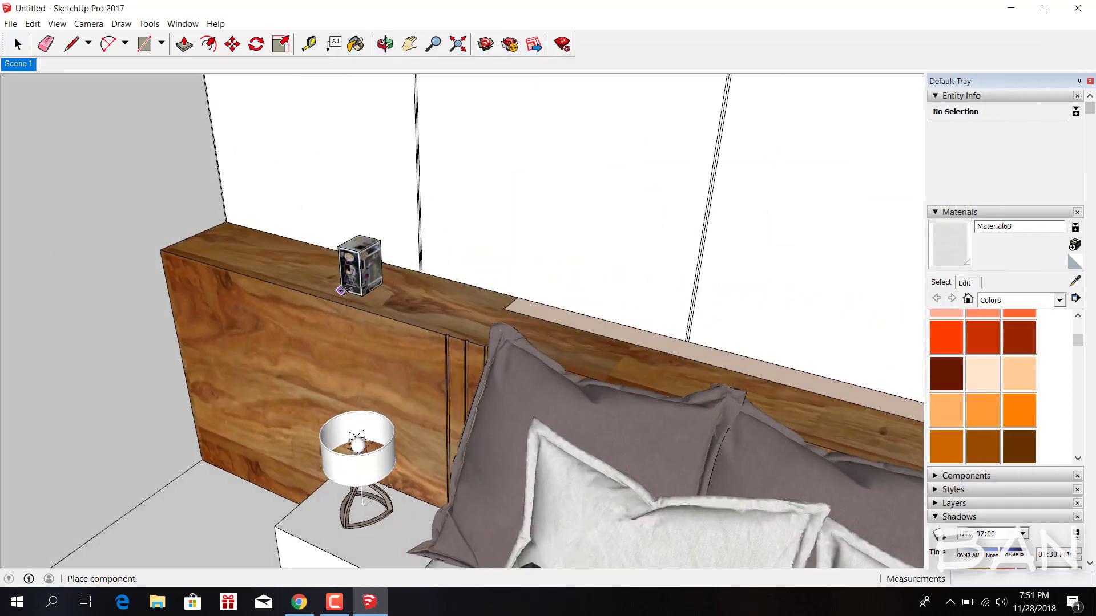
pyautogui.click(354, 302)
pyautogui.press('q')
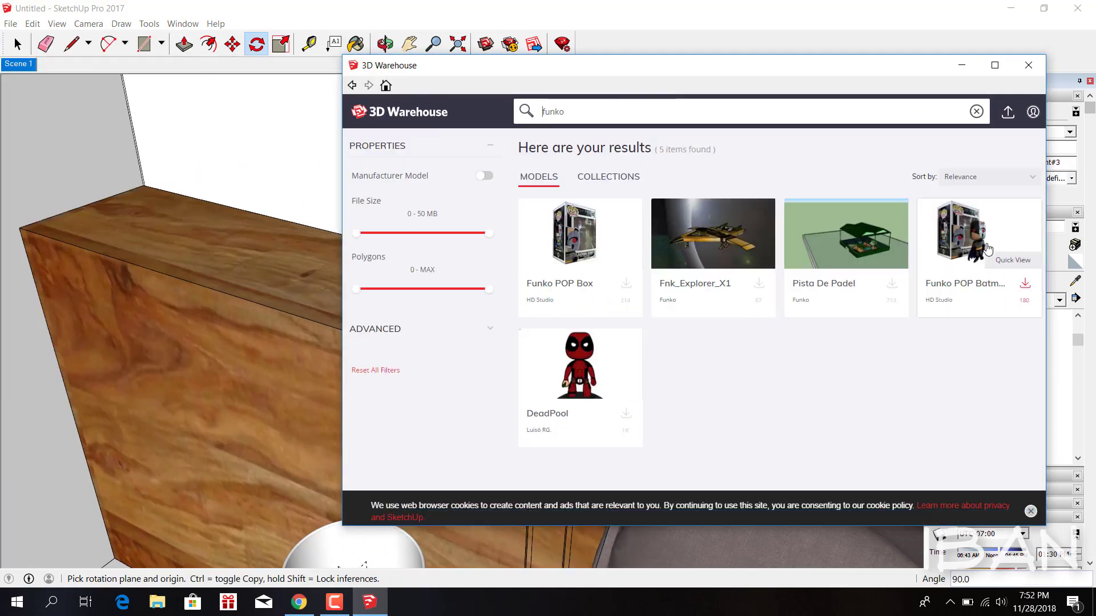
pyautogui.click(988, 249)
pyautogui.click(818, 474)
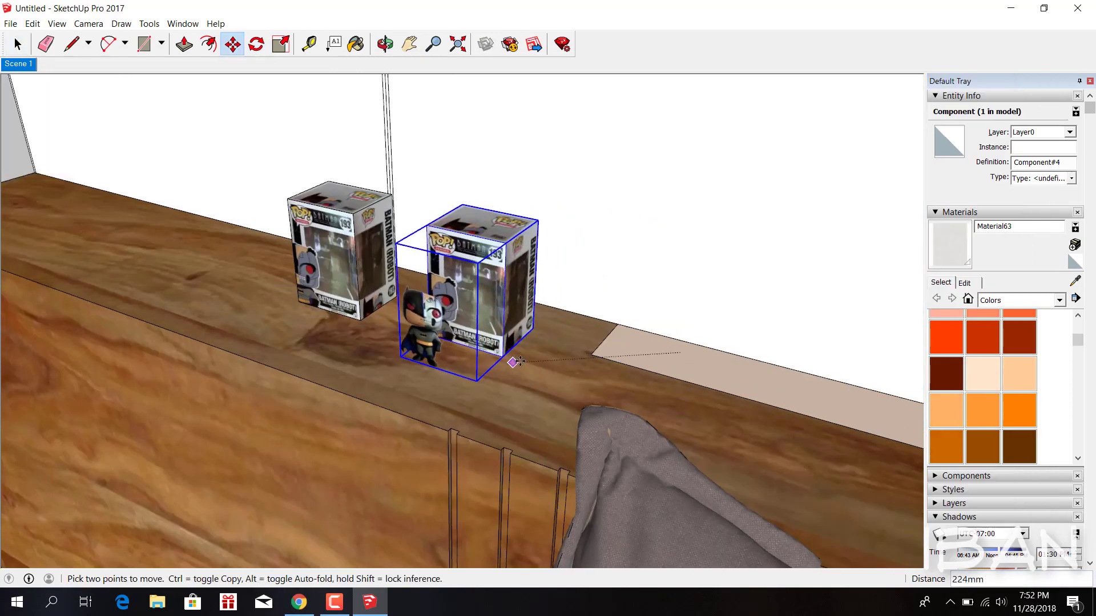
pyautogui.write('supehero')
# - Search for marvel figures and download MARVEL HEROES, loading it into the model
pyautogui.press('Return')
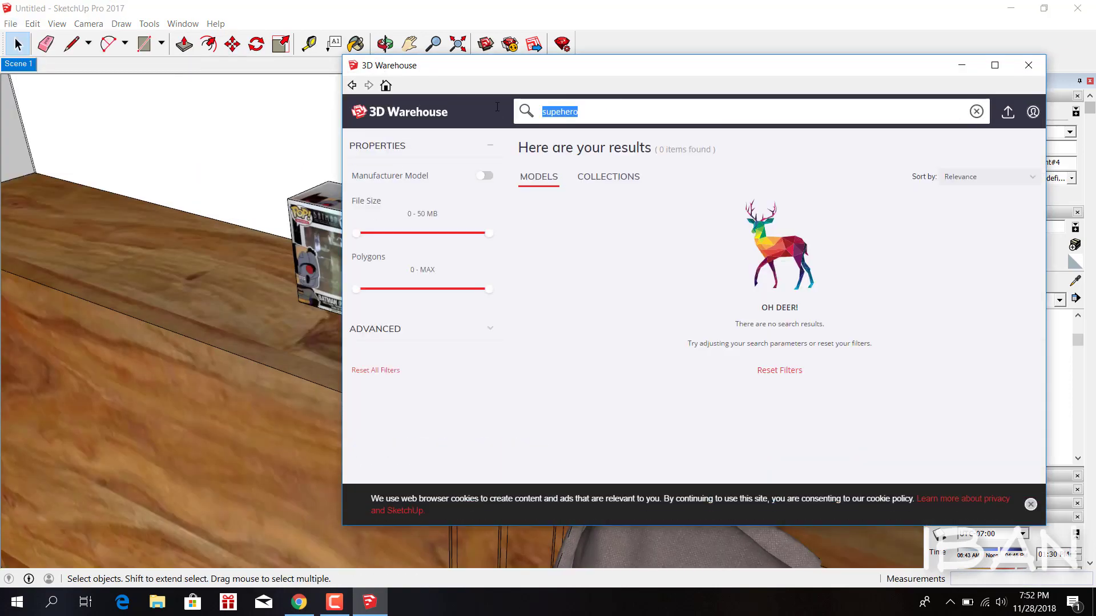
pyautogui.write('figure')
pyautogui.press('Return')
pyautogui.click(646, 330)
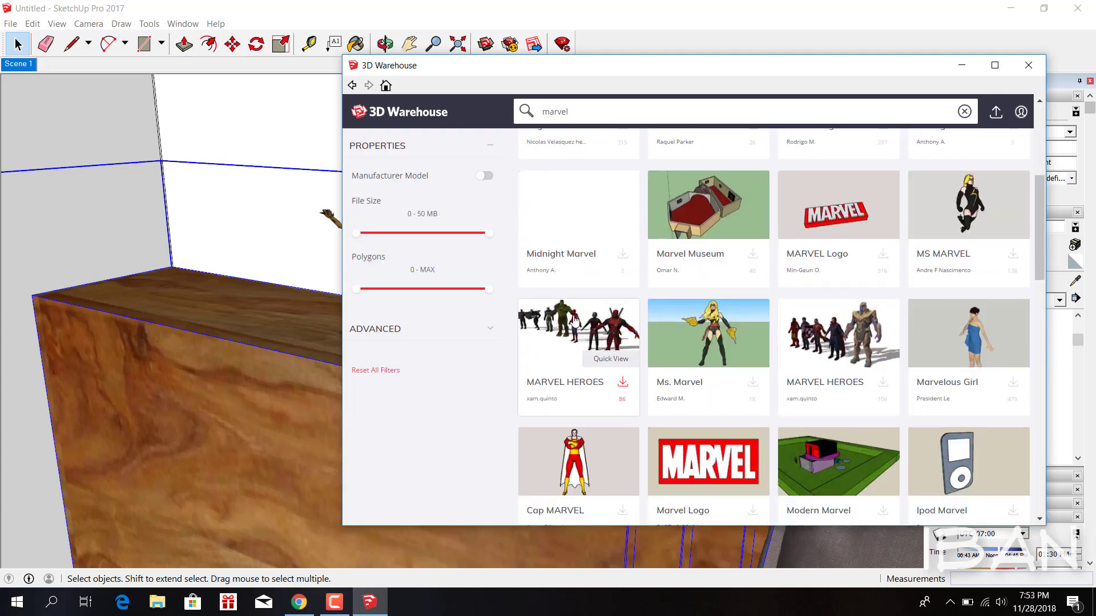
pyautogui.click(575, 322)
pyautogui.scroll(-1, 807, 434)
pyautogui.click(806, 426)
pyautogui.click(655, 334)
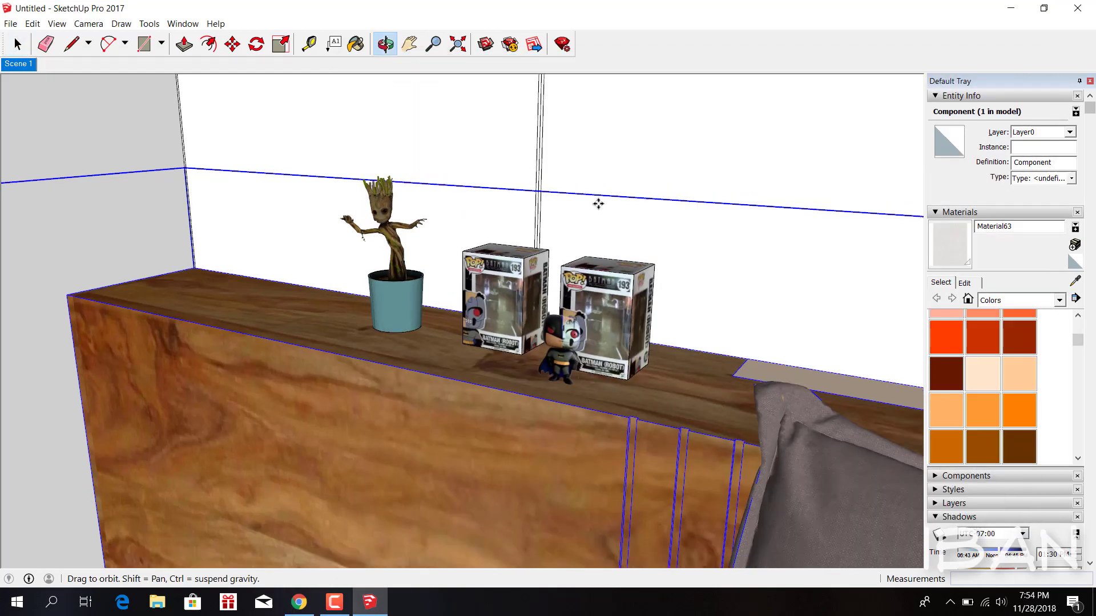
# - Place the hero figures and move Iron Man beside the nightstand by the bed
pyautogui.scroll(-5, 595, 204)
pyautogui.click(362, 262)
pyautogui.scroll(2, 368, 159)
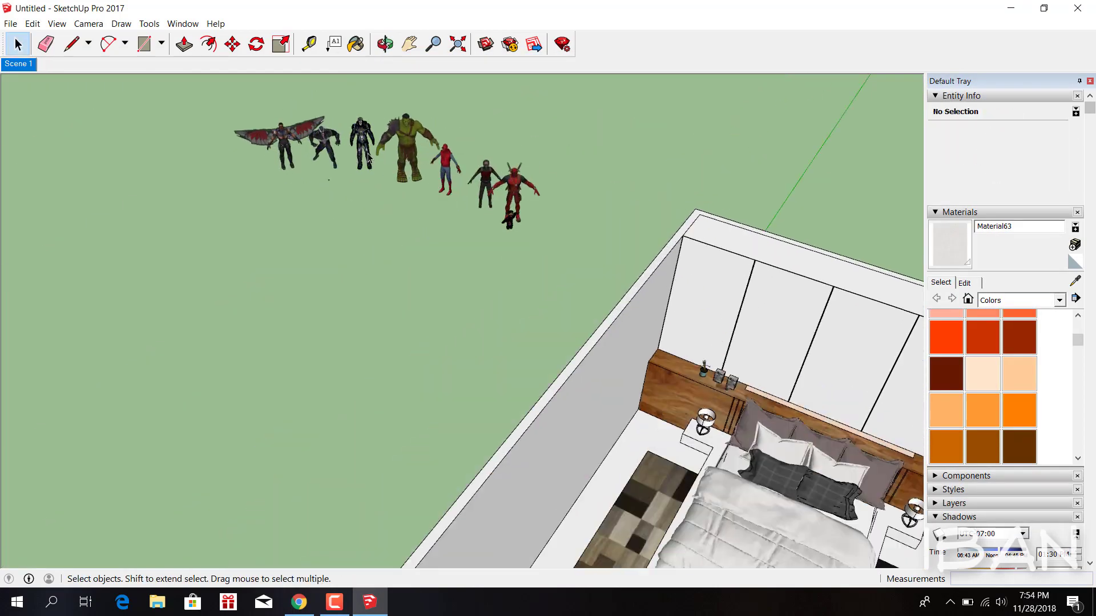
pyautogui.press('m')
pyautogui.click(368, 158)
pyautogui.scroll(5, 489, 268)
pyautogui.scroll(3, 379, 477)
pyautogui.moveTo(379, 476)
pyautogui.mouseDown(button='middle')
pyautogui.moveTo(479, 285)
pyautogui.moveTo(478, 255)
pyautogui.mouseUp(button='middle')
pyautogui.scroll(3, 480, 285)
pyautogui.click(456, 291)
pyautogui.press('space')
# - Turn the Iron Man figure to face the room
pyautogui.scroll(-5, 457, 285)
pyautogui.scroll(3, 478, 255)
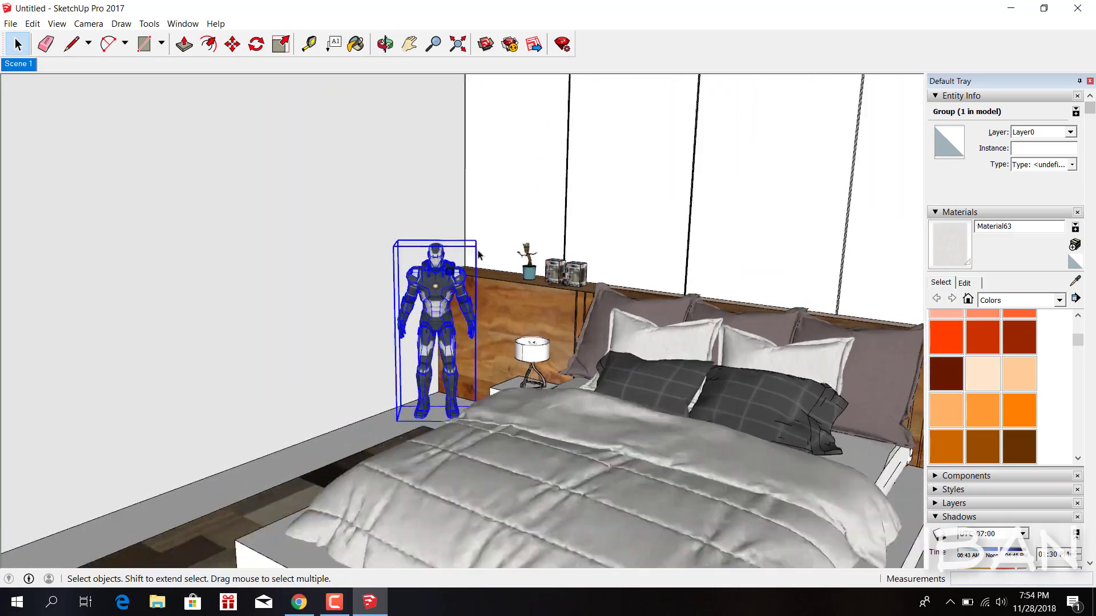
pyautogui.scroll(-3, 478, 255)
pyautogui.press('s')
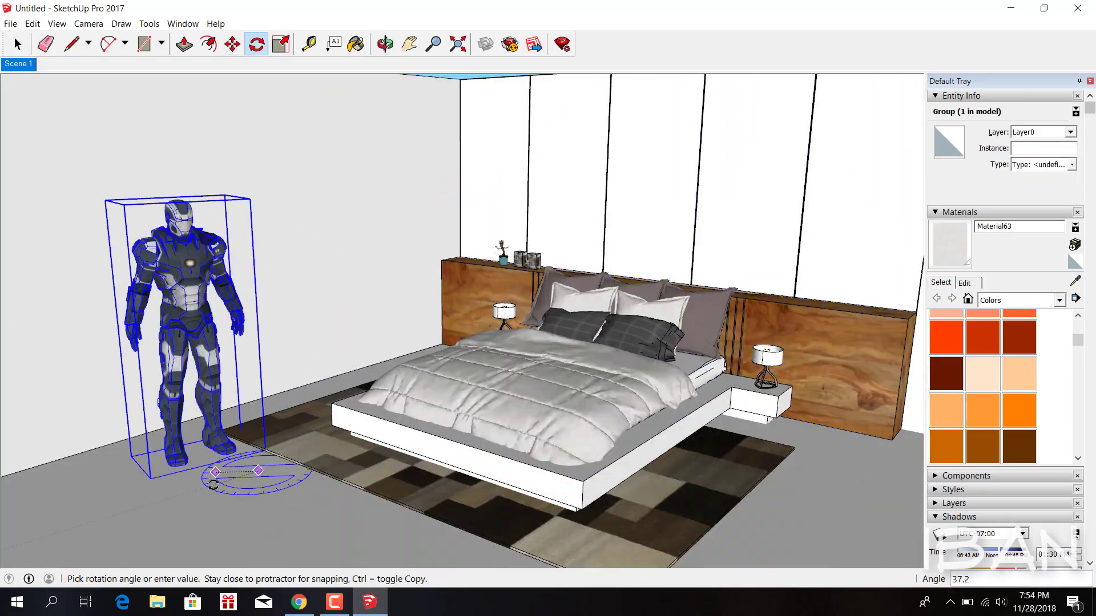
pyautogui.click(213, 484)
pyautogui.scroll(2, 360, 481)
pyautogui.click(289, 505)
pyautogui.moveTo(289, 505); pyautogui.dragTo(380, 342, button='middle')
pyautogui.press('space')
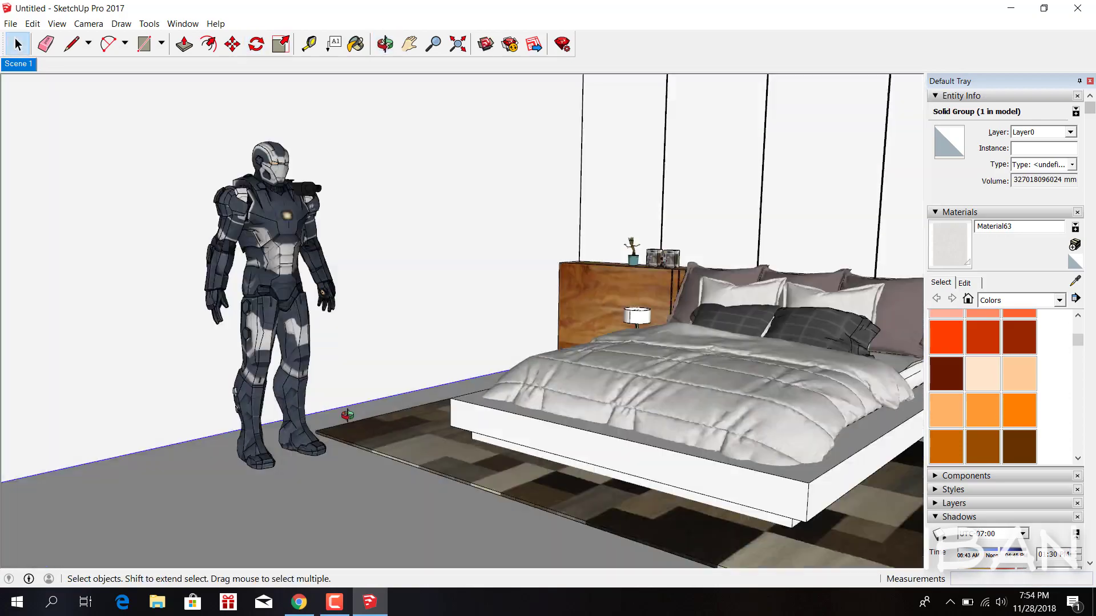
pyautogui.press('l')
pyautogui.click(272, 473)
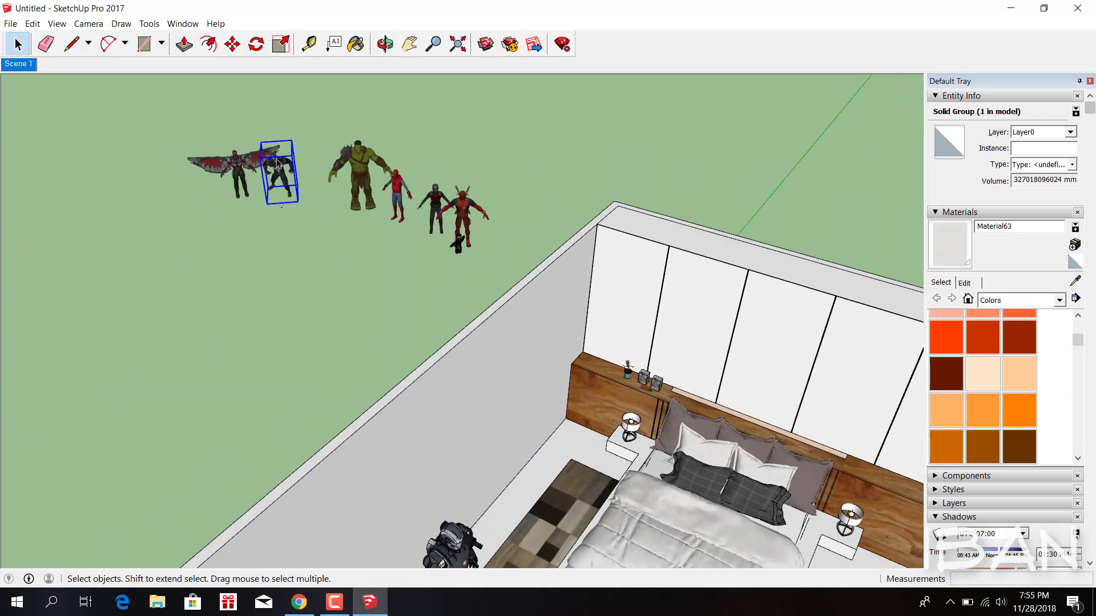
# - Move Venom onto the wooden headboard, then rotate and resize it
pyautogui.press('m')
pyautogui.click(313, 186)
pyautogui.scroll(3, 622, 365)
pyautogui.click(622, 366)
pyautogui.scroll(3, 622, 365)
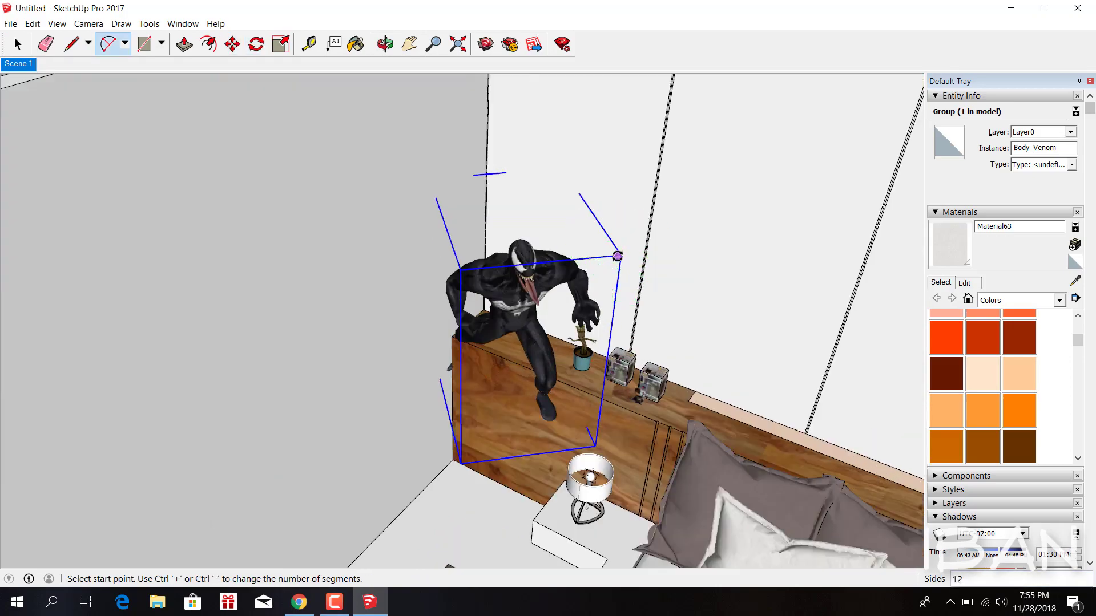
pyautogui.scroll(3, 570, 354)
pyautogui.scroll(3, 604, 381)
pyautogui.press('q')
pyautogui.moveTo(598, 379); pyautogui.dragTo(456, 240, button='middle')
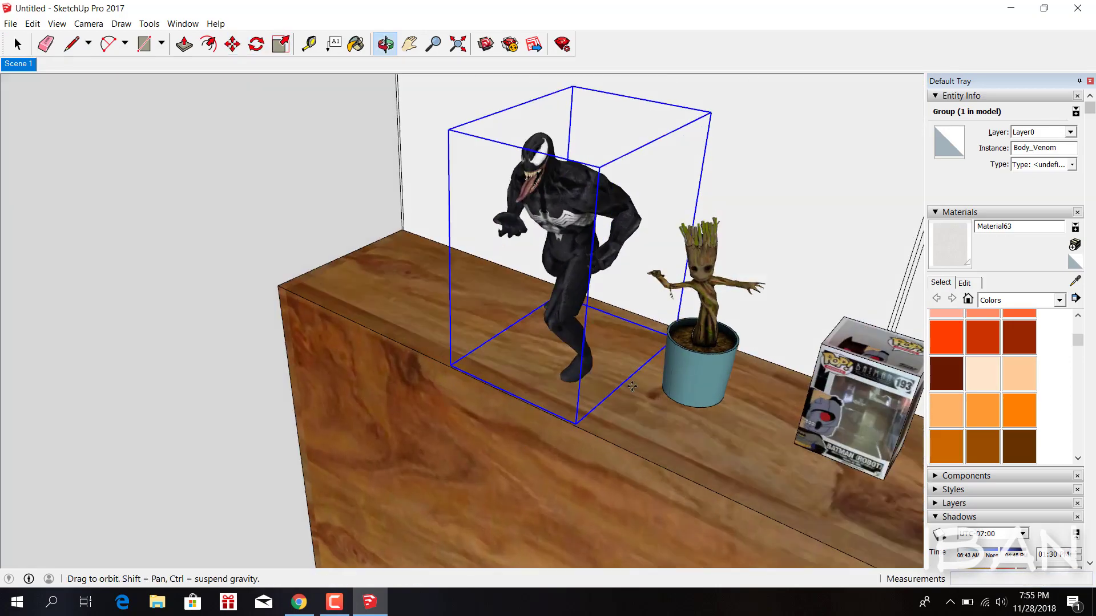
pyautogui.press('s')
pyautogui.scroll(2, 439, 224)
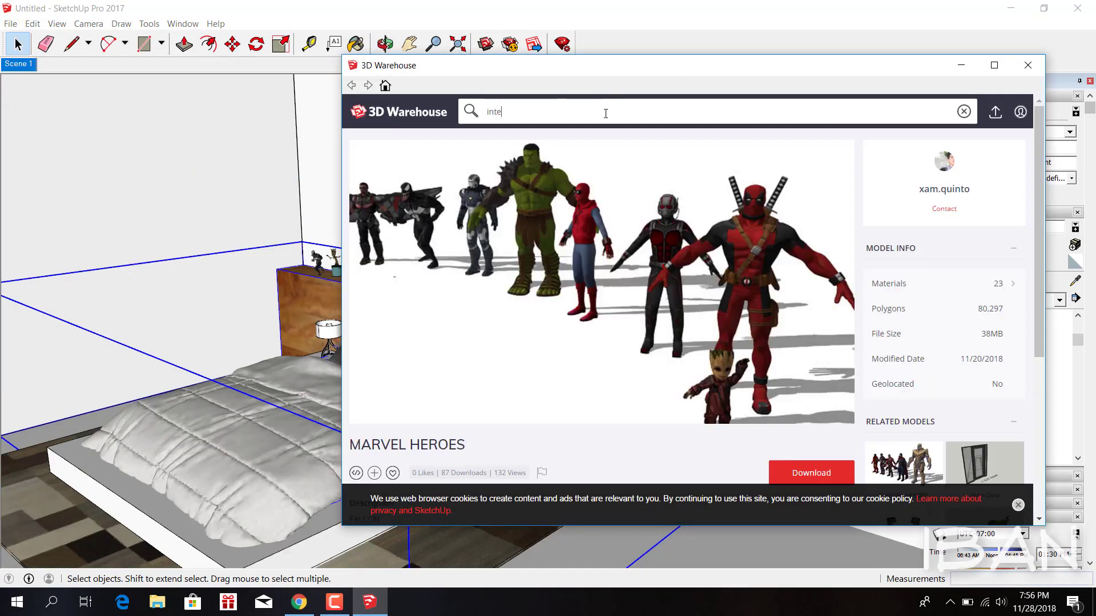
# - Search 3D Warehouse for 'interior plant' and open the PLANT 6 model
pyautogui.write('rior ')
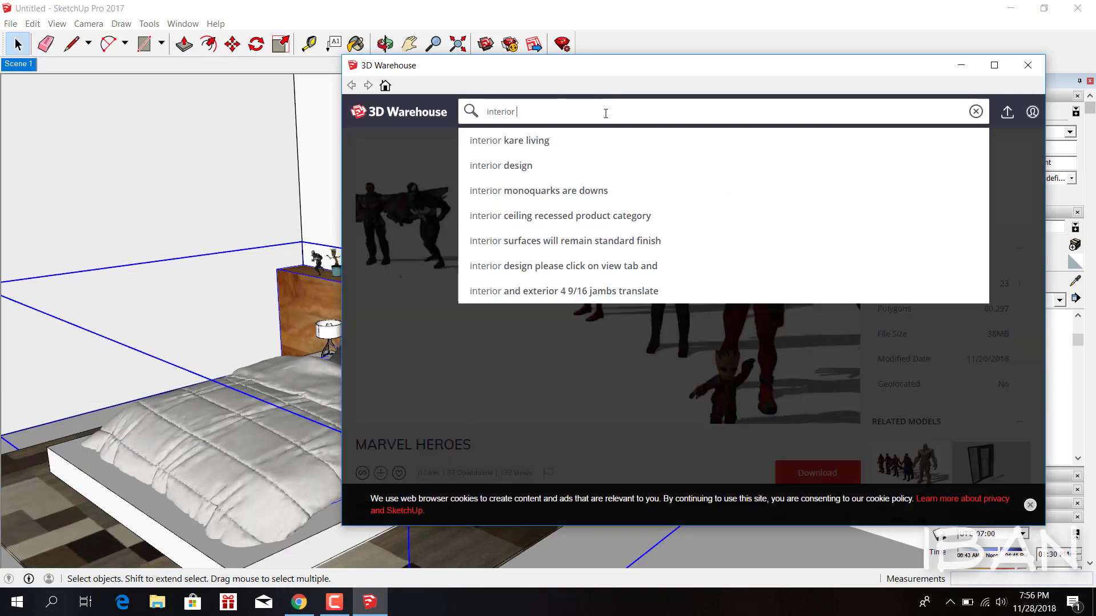
pyautogui.write('plant')
pyautogui.press('Return')
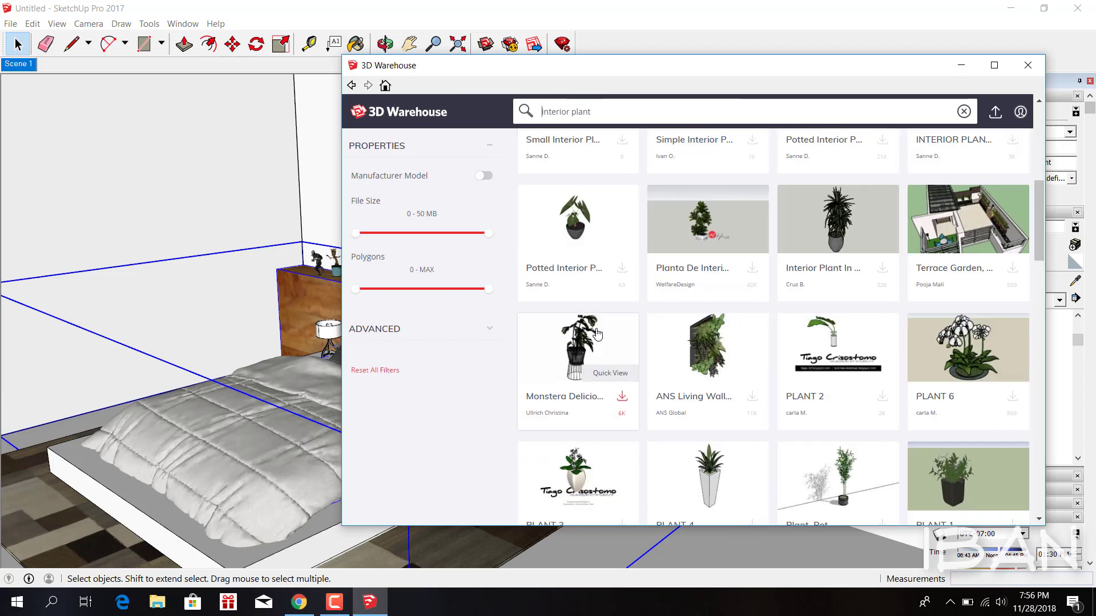
pyautogui.click(592, 216)
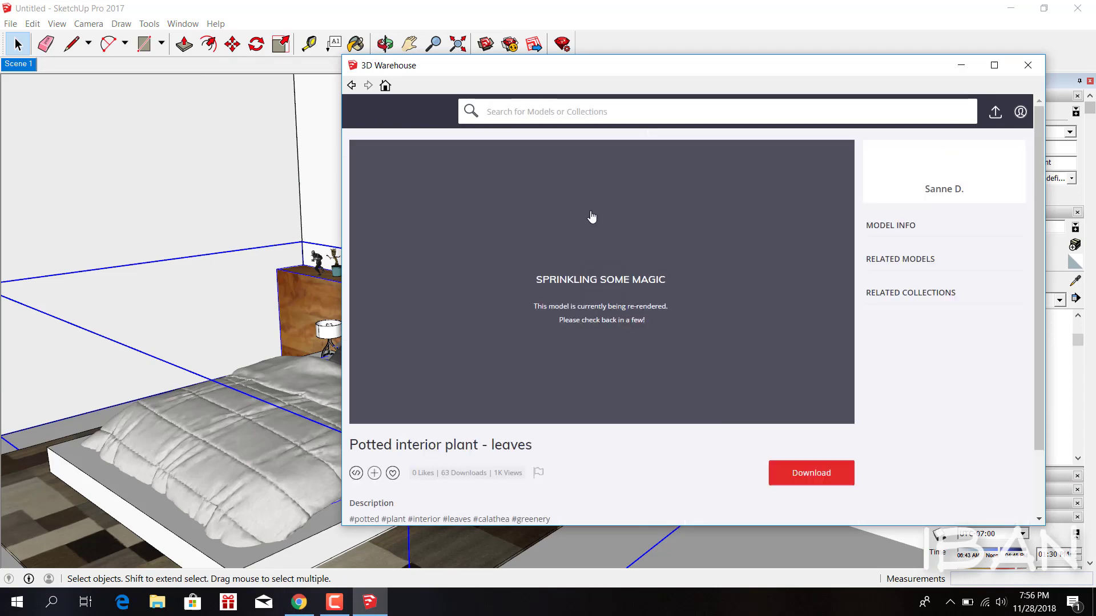
pyautogui.click(352, 84)
pyautogui.scroll(-4, 579, 222)
pyautogui.scroll(-5, 588, 234)
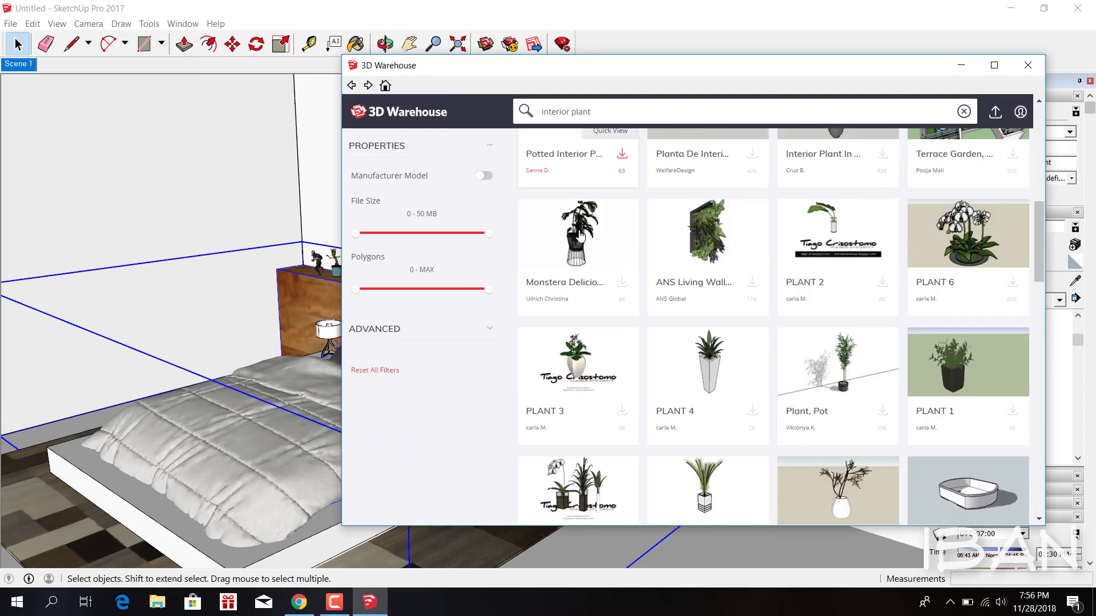
pyautogui.scroll(-2, 597, 240)
pyautogui.click(586, 372)
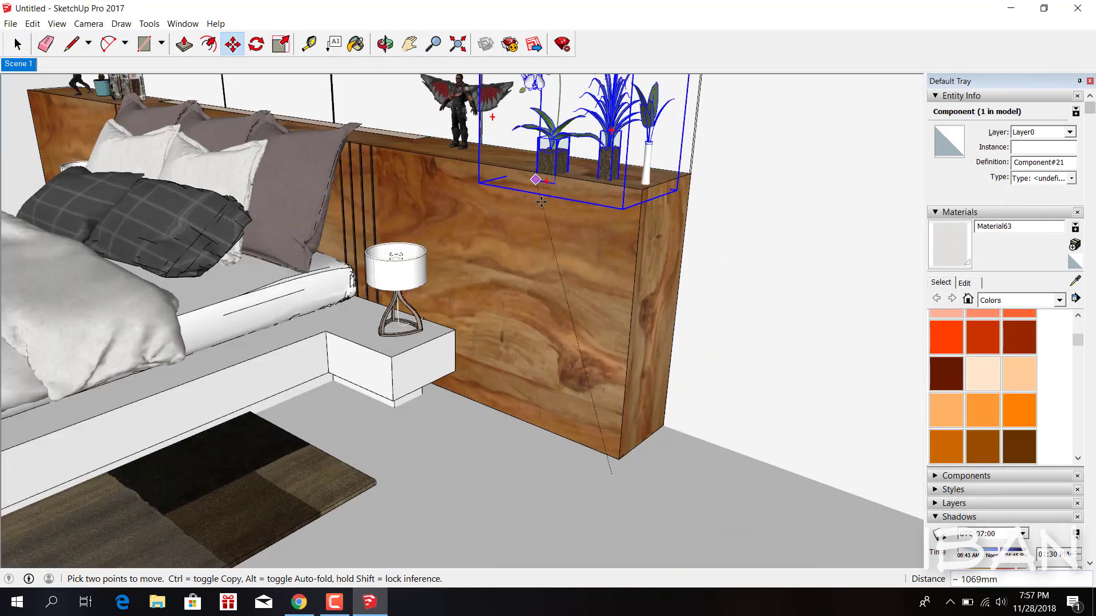
# - Set the PLANT 6 plants on the headboard's right end beside the winged figure
pyautogui.click(541, 202)
pyautogui.press('space')
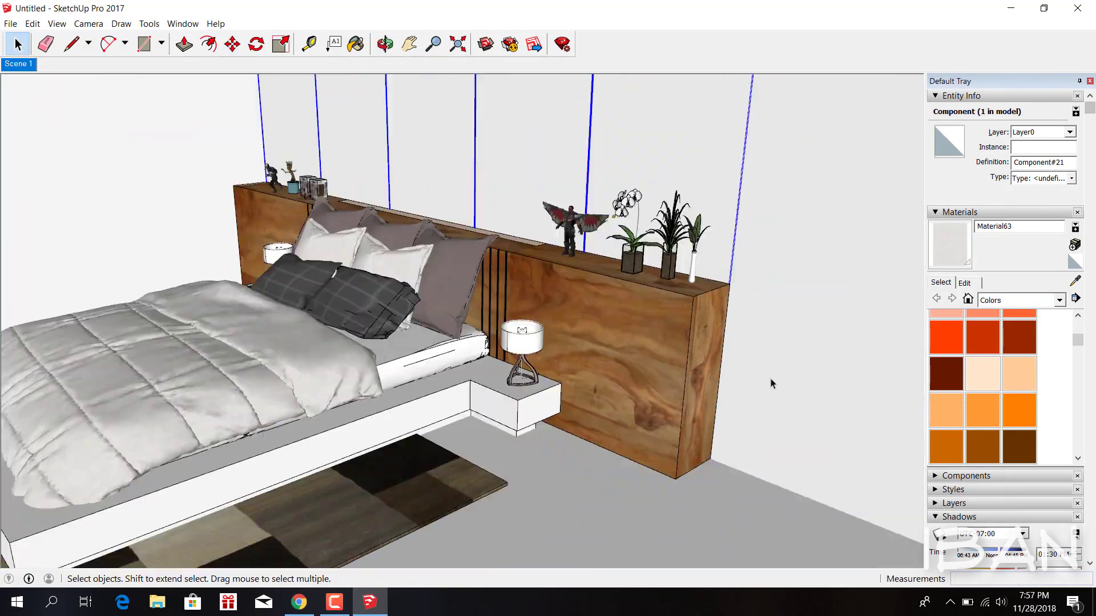
pyautogui.moveTo(770, 378); pyautogui.dragTo(744, 292, button='middle')
pyautogui.click(745, 292)
pyautogui.scroll(-3, 744, 292)
pyautogui.click(621, 225)
pyautogui.moveTo(621, 225); pyautogui.dragTo(454, 357, button='middle')
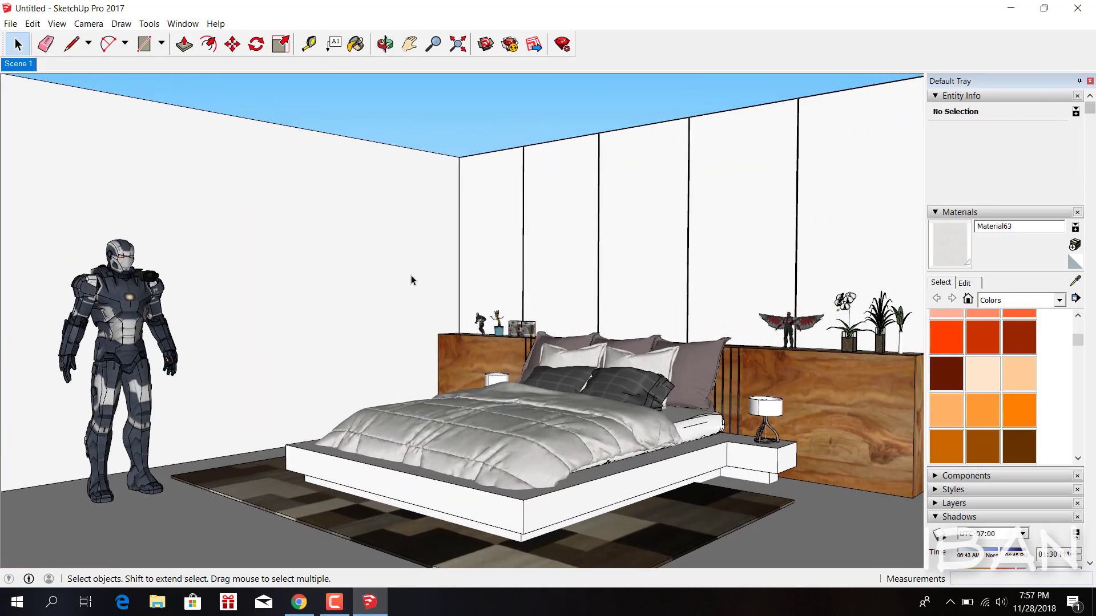
# - Draw a rectangle on the side wall and begin push/pulling it
pyautogui.moveTo(411, 278); pyautogui.dragTo(411, 261, button='middle')
pyautogui.press('r')
pyautogui.click(191, 204)
pyautogui.click(583, 432)
pyautogui.press('p')
pyautogui.click(553, 306)
# - Push the wall rectangle, draw the window outline and offset a thin frame border
pyautogui.moveTo(552, 306)
pyautogui.mouseDown(button='middle')
pyautogui.moveTo(597, 153)
pyautogui.moveTo(594, 235)
pyautogui.moveTo(277, 394)
pyautogui.moveTo(454, 436)
pyautogui.moveTo(164, 306)
pyautogui.moveTo(372, 235)
pyautogui.moveTo(526, 236)
pyautogui.mouseUp(button='middle')
pyautogui.press('space')
pyautogui.press('r')
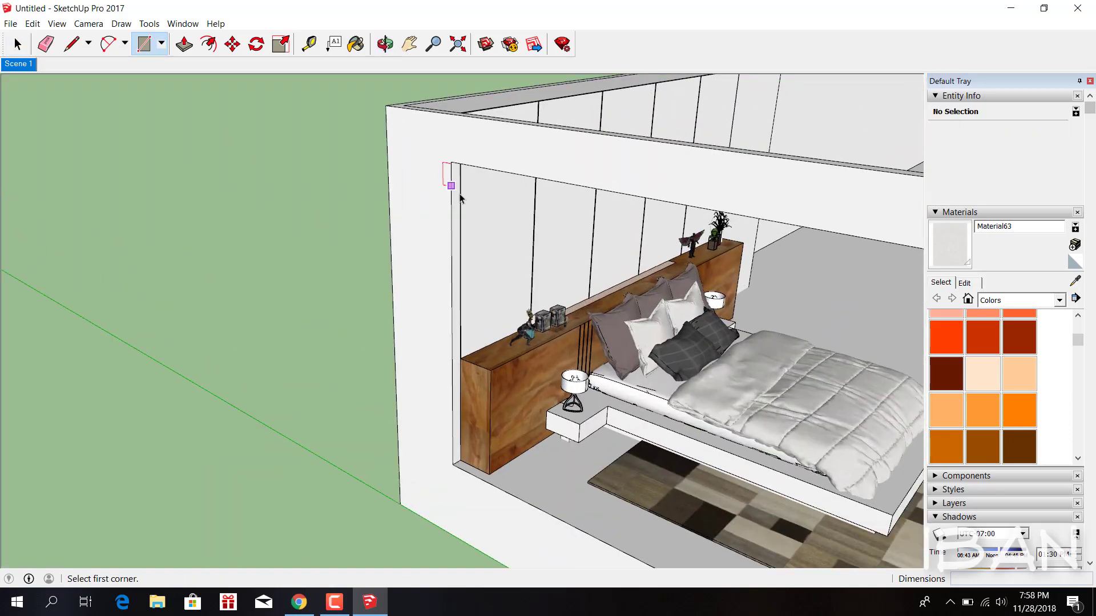
pyautogui.click(448, 178)
pyautogui.click(839, 509)
pyautogui.press('f')
pyautogui.press('Return')
# - Push the inner face through the wall to open the window
pyautogui.press('p')
pyautogui.scroll(3, 217, 228)
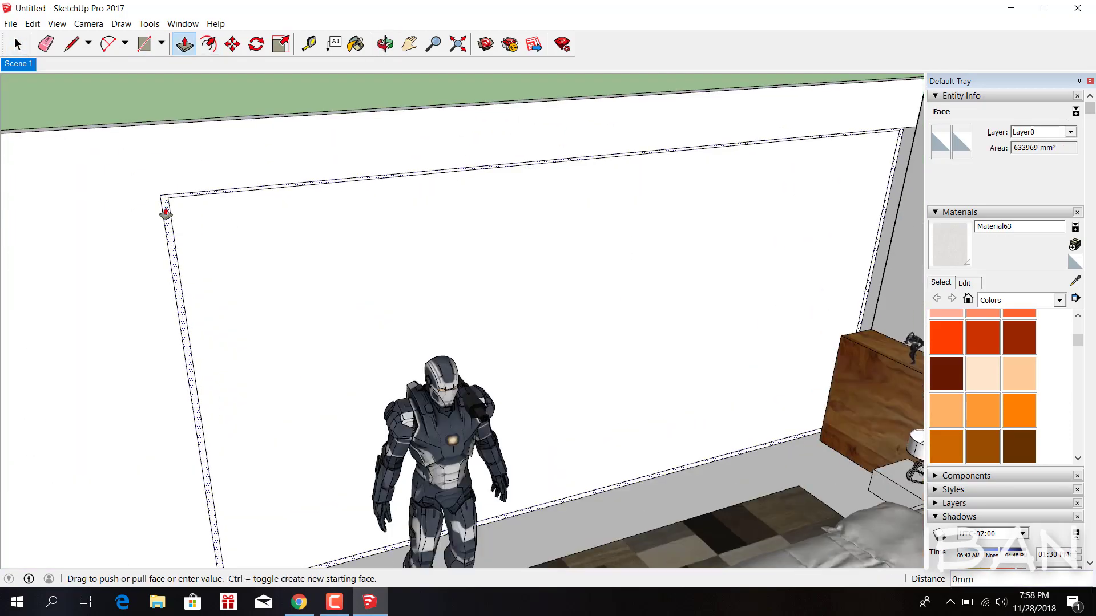
pyautogui.scroll(-3, 361, 271)
pyautogui.press('Delete')
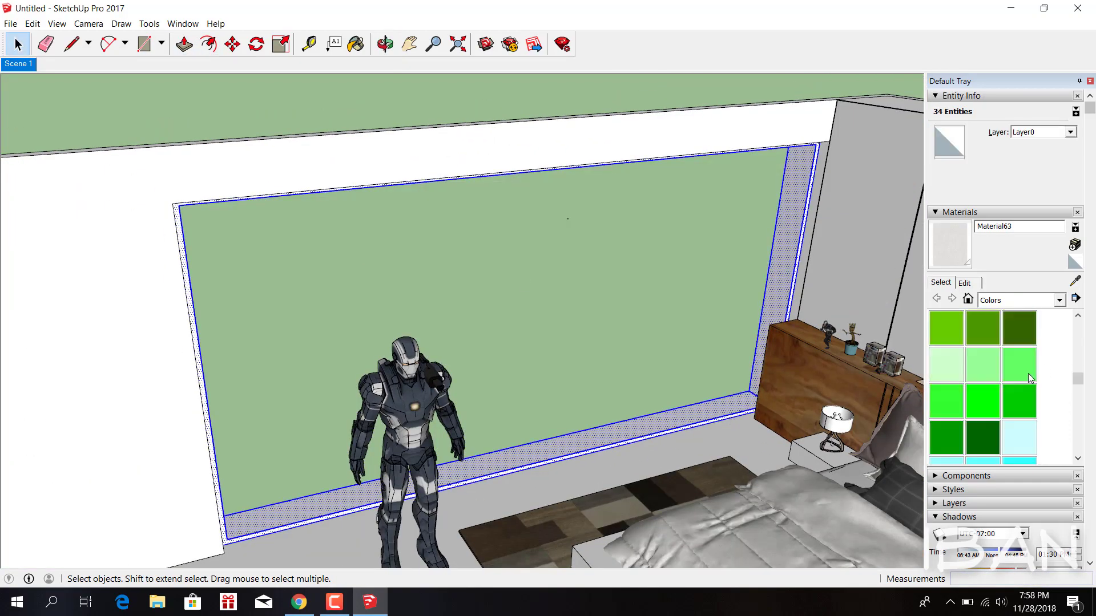
pyautogui.scroll(5, 540, 372)
pyautogui.scroll(3, 422, 437)
pyautogui.rightClick(421, 438)
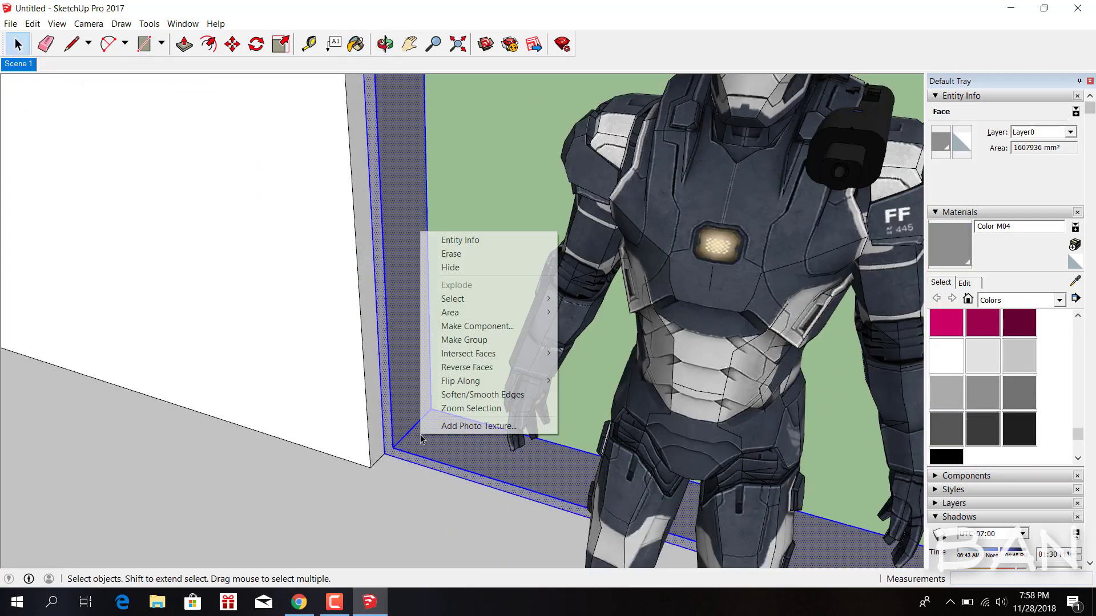
pyautogui.moveTo(419, 439)
pyautogui.mouseDown(button='middle')
pyautogui.moveTo(582, 379)
pyautogui.moveTo(648, 273)
pyautogui.mouseUp(button='middle')
pyautogui.scroll(-2, 742, 297)
# - Group a mullion and copy it into five evenly spaced mullions across the window
pyautogui.press('p')
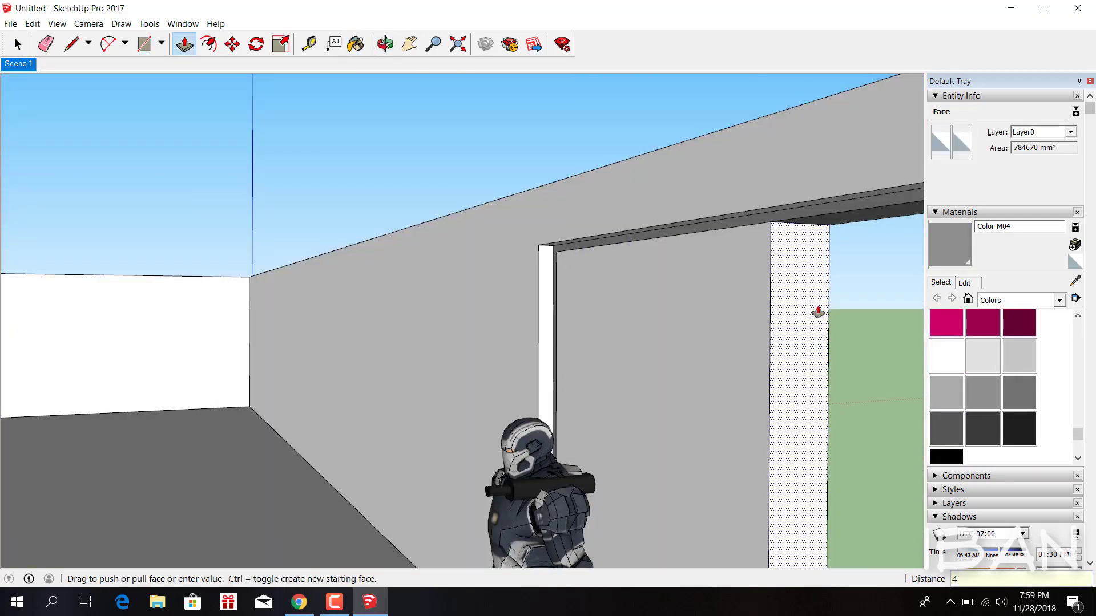
pyautogui.click(619, 402)
pyautogui.press('m')
pyautogui.press('ctrl')
pyautogui.click(460, 244)
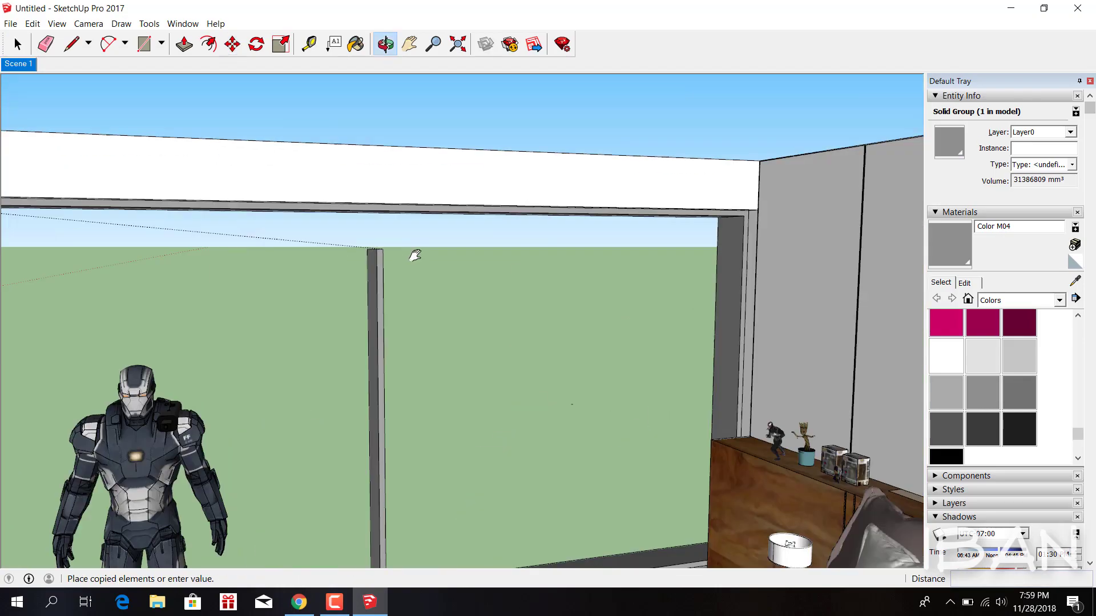
pyautogui.write('/5')
pyautogui.press('Return')
pyautogui.scroll(-5, 757, 216)
pyautogui.moveTo(508, 225); pyautogui.dragTo(575, 176, button='middle')
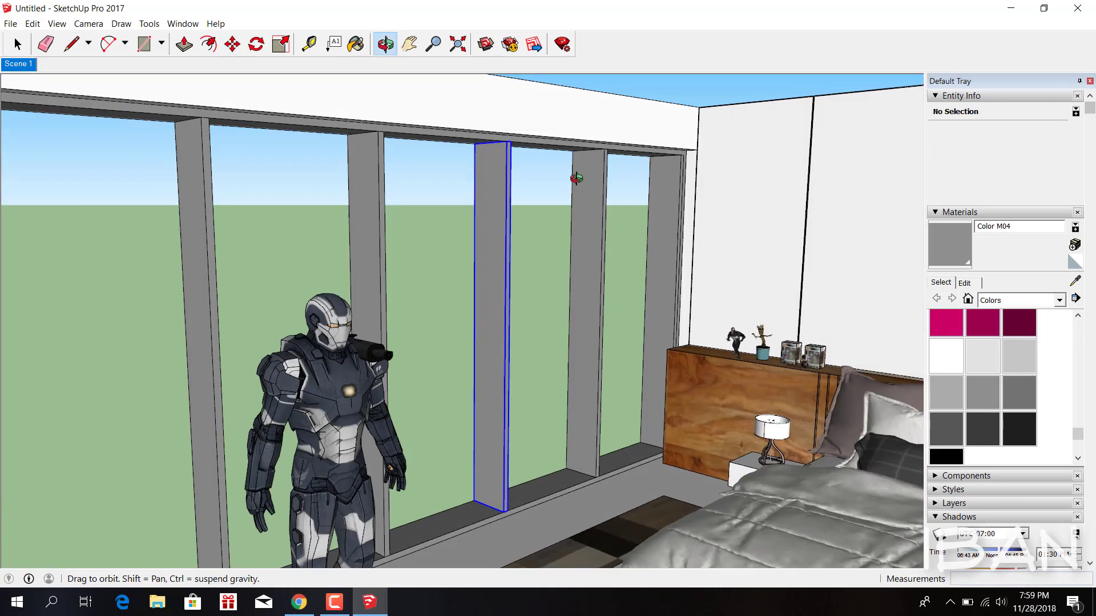
# - Draw the glass pane in the window and browse materials for Translucent Glass Gray
pyautogui.press('space')
pyautogui.scroll(3, 316, 200)
pyautogui.scroll(-3, 317, 201)
pyautogui.scroll(3, 223, 502)
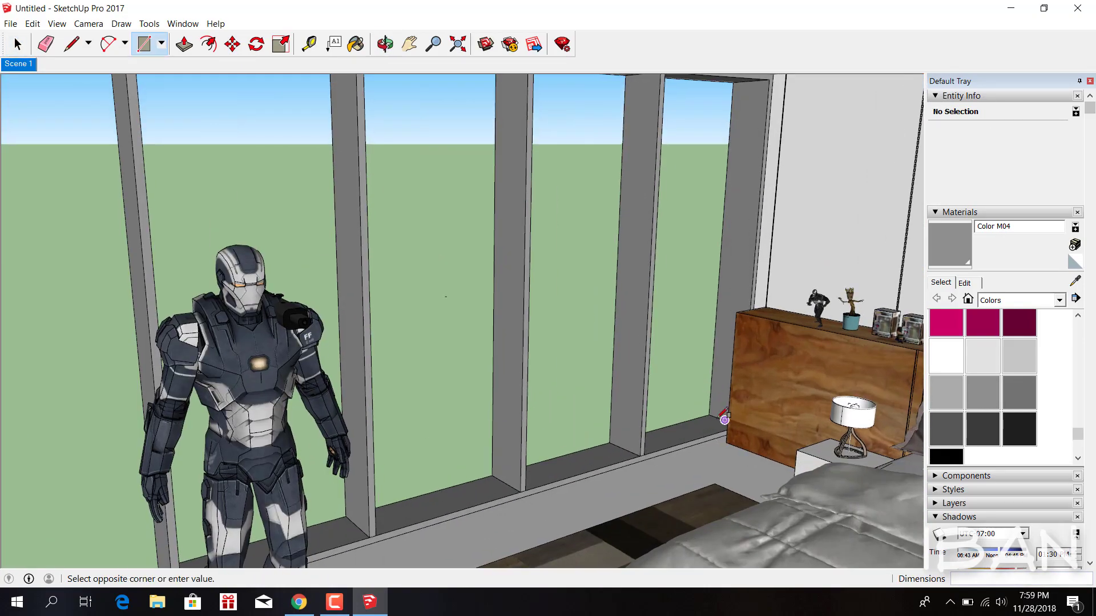
pyautogui.scroll(3, 223, 503)
pyautogui.scroll(2, 223, 503)
pyautogui.click(223, 504)
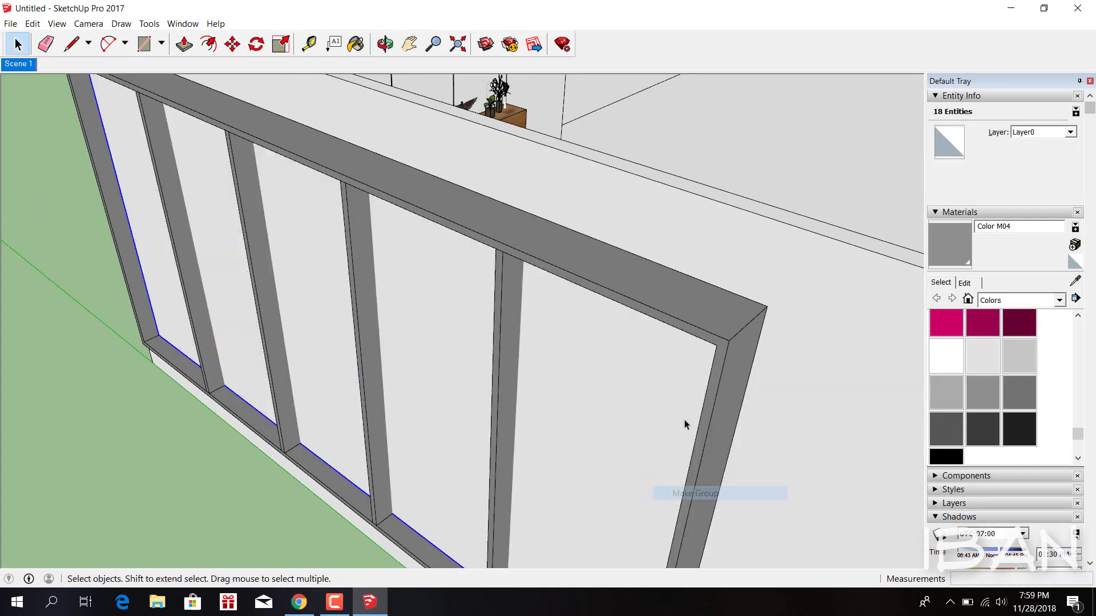
pyautogui.click(1021, 300)
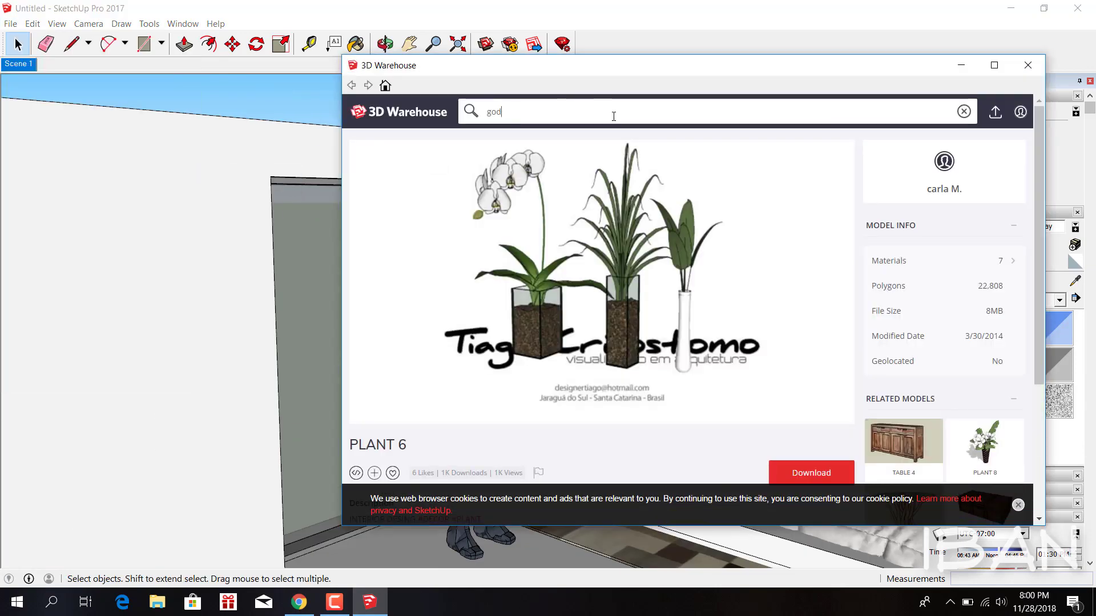
# - Search 3D Warehouse for curtains and load the curtain model into the bedroom
pyautogui.write('dyn')
pyautogui.press('Return')
pyautogui.press('Return')
pyautogui.scroll(-1, 742, 257)
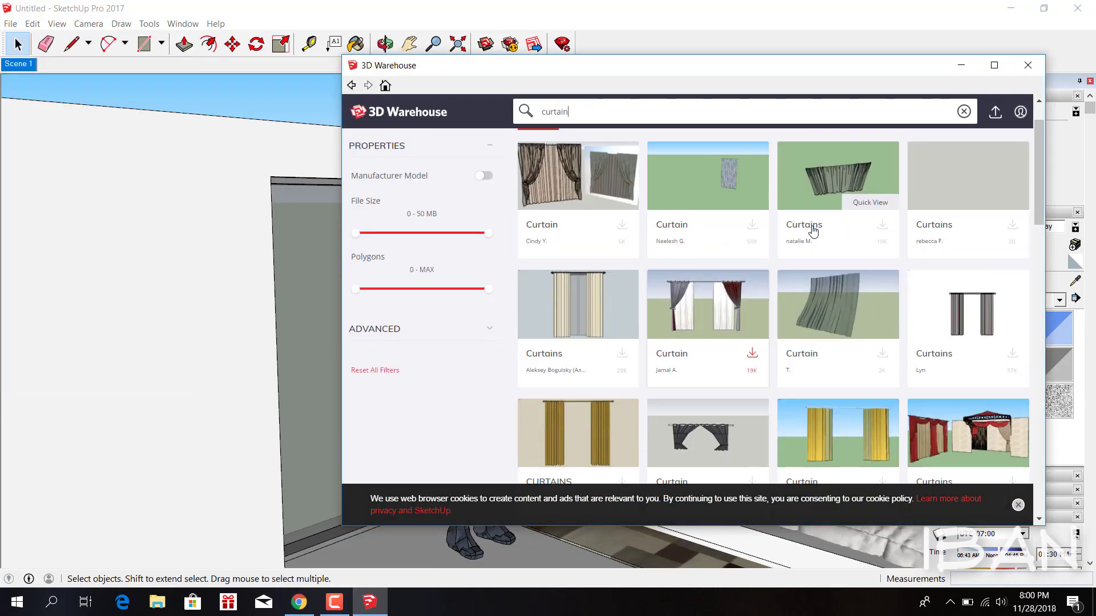
pyautogui.scroll(-2, 628, 228)
pyautogui.click(614, 217)
pyautogui.click(805, 473)
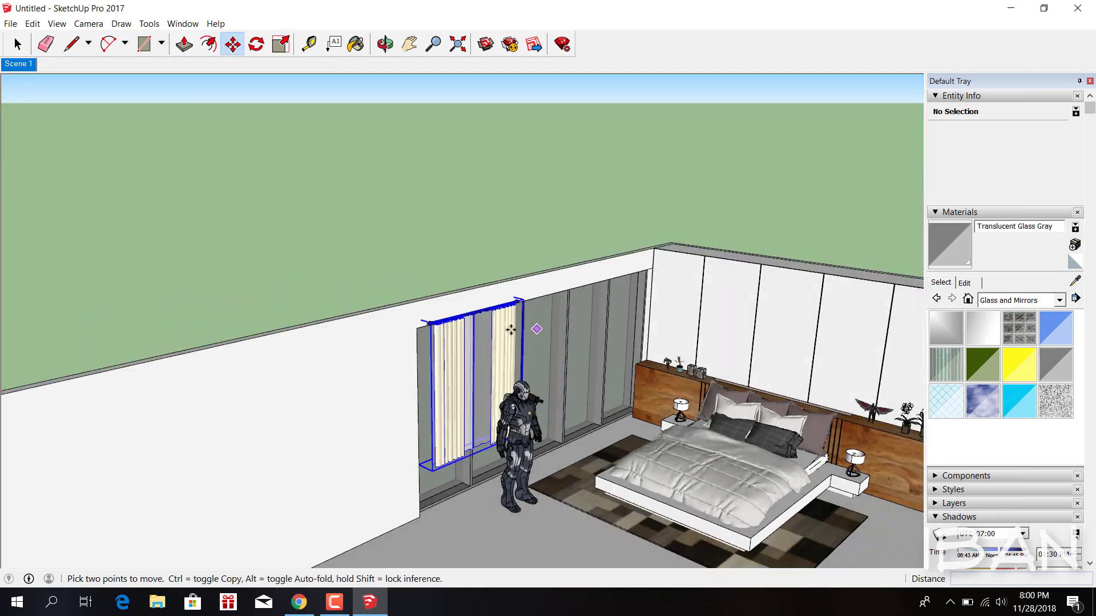
# - Move the curtain rod's end to its new position along the window wall
pyautogui.press('s')
pyautogui.scroll(-3, 574, 484)
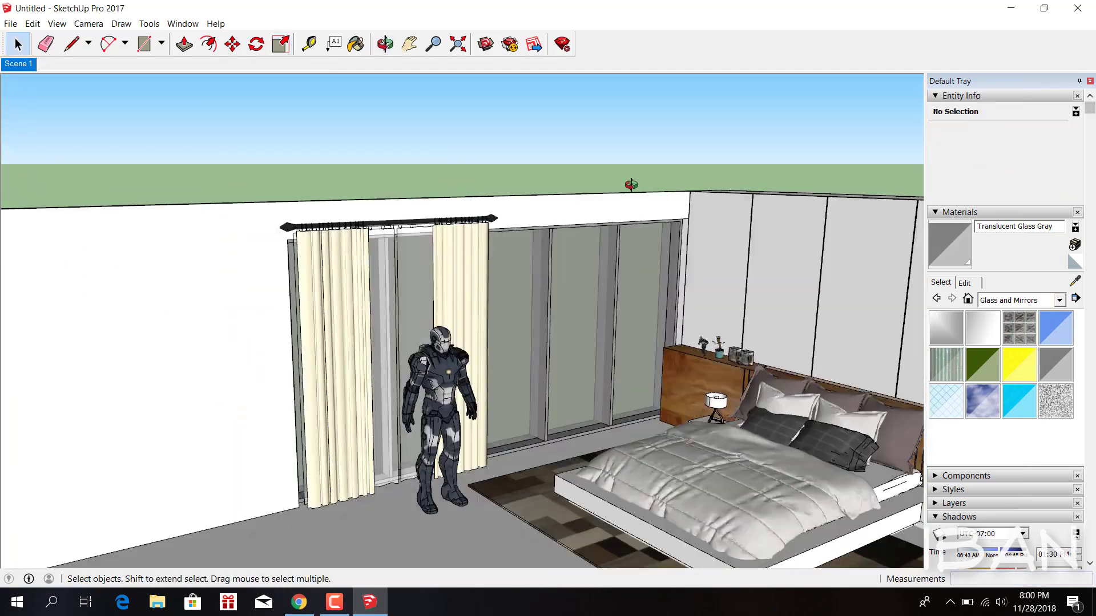
pyautogui.moveTo(514, 343); pyautogui.dragTo(485, 371, button='middle')
pyautogui.press('m')
pyautogui.click(483, 399)
pyautogui.click(308, 324)
pyautogui.scroll(-3, 309, 325)
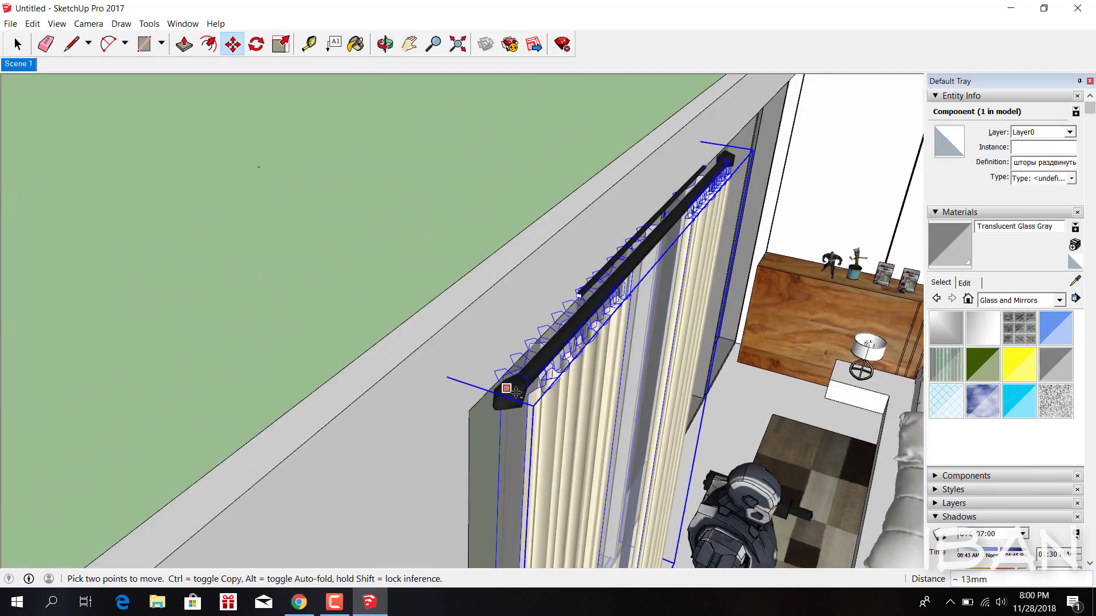
pyautogui.moveTo(400, 343)
pyautogui.mouseDown(button='middle')
pyautogui.moveTo(456, 371)
pyautogui.moveTo(491, 228)
pyautogui.moveTo(708, 200)
pyautogui.moveTo(434, 228)
pyautogui.mouseUp(button='middle')
pyautogui.scroll(3, 441, 381)
pyautogui.scroll(-3, 442, 384)
pyautogui.press('space')
# - Inside the curtain group, move the right panel and select the rod's end cap
pyautogui.doubleClick(506, 196)
pyautogui.click(506, 196)
pyautogui.press('m')
pyautogui.click(513, 172)
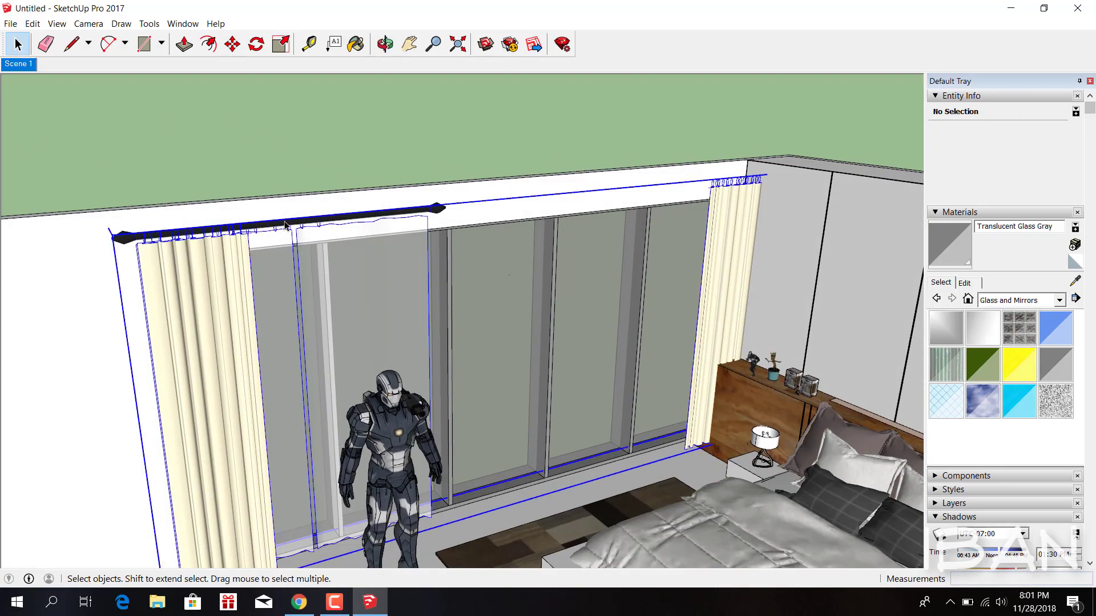
pyautogui.scroll(2, 433, 228)
pyautogui.click(400, 213)
pyautogui.press('space')
pyautogui.click(404, 212)
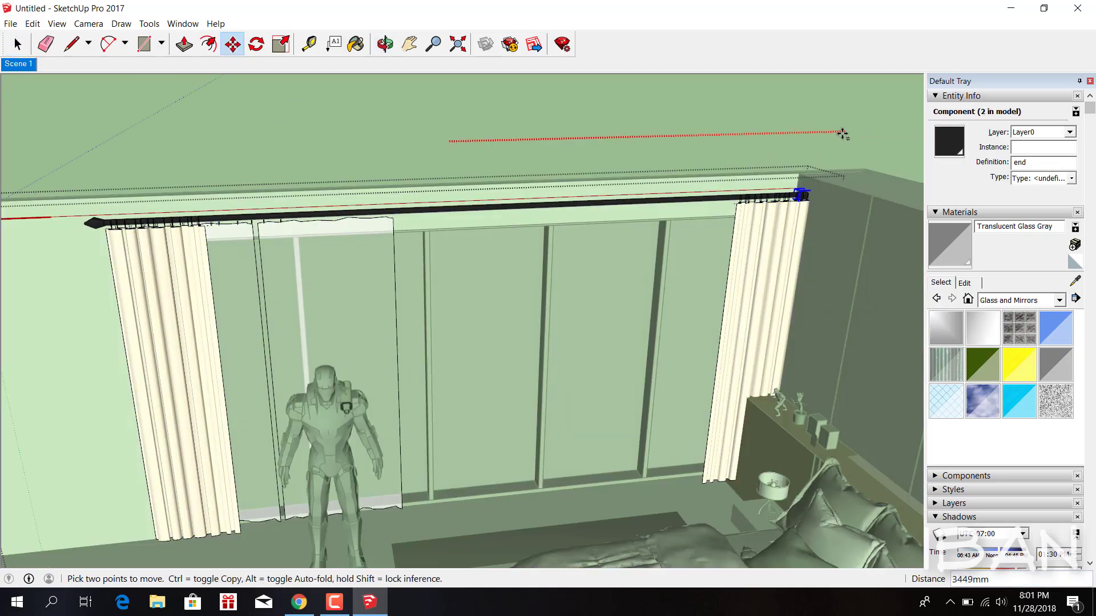
pyautogui.press('space')
# - Orbit out around the room to check the curtains and glass door frame
pyautogui.moveTo(843, 134)
pyautogui.mouseDown(button='middle')
pyautogui.moveTo(279, 250)
pyautogui.moveTo(274, 200)
pyautogui.mouseUp(button='middle')
pyautogui.click(279, 249)
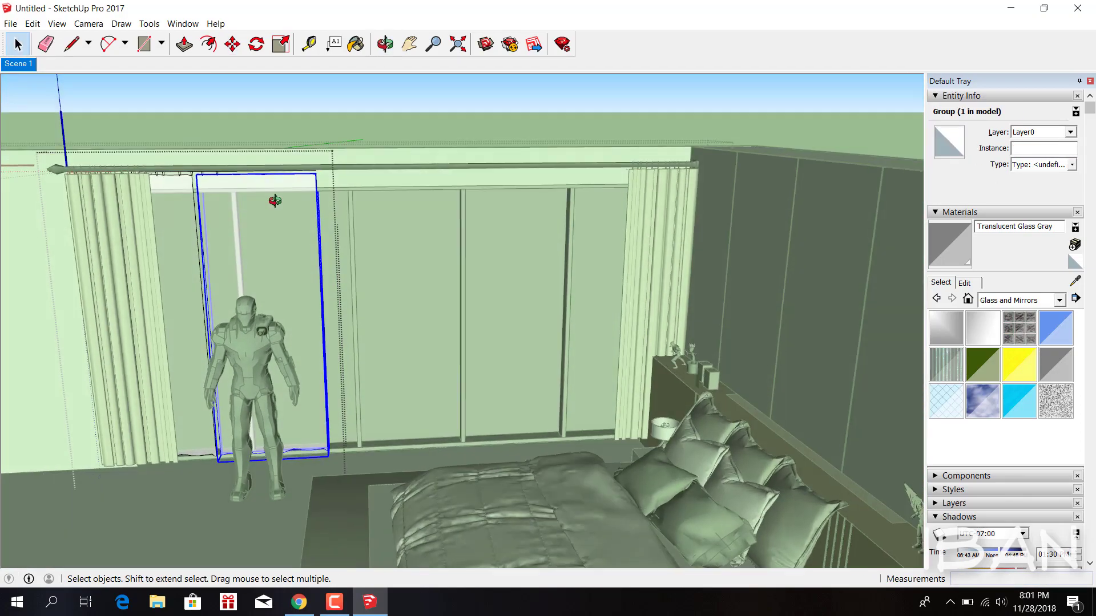
pyautogui.write('/4')
pyautogui.press('space')
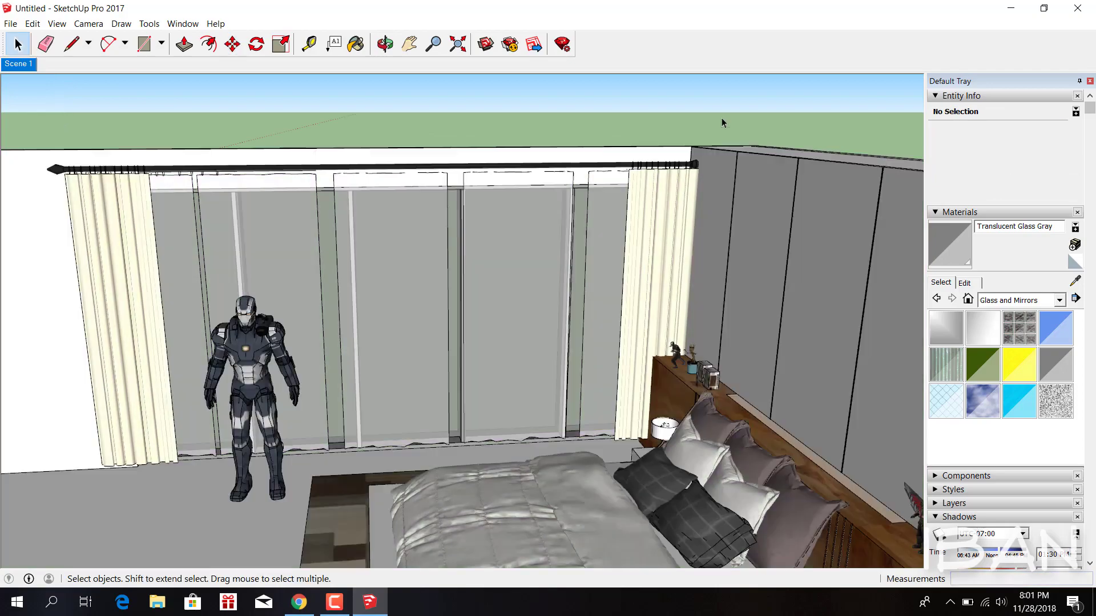
pyautogui.moveTo(699, 170); pyautogui.dragTo(451, 180, button='middle')
pyautogui.press('r')
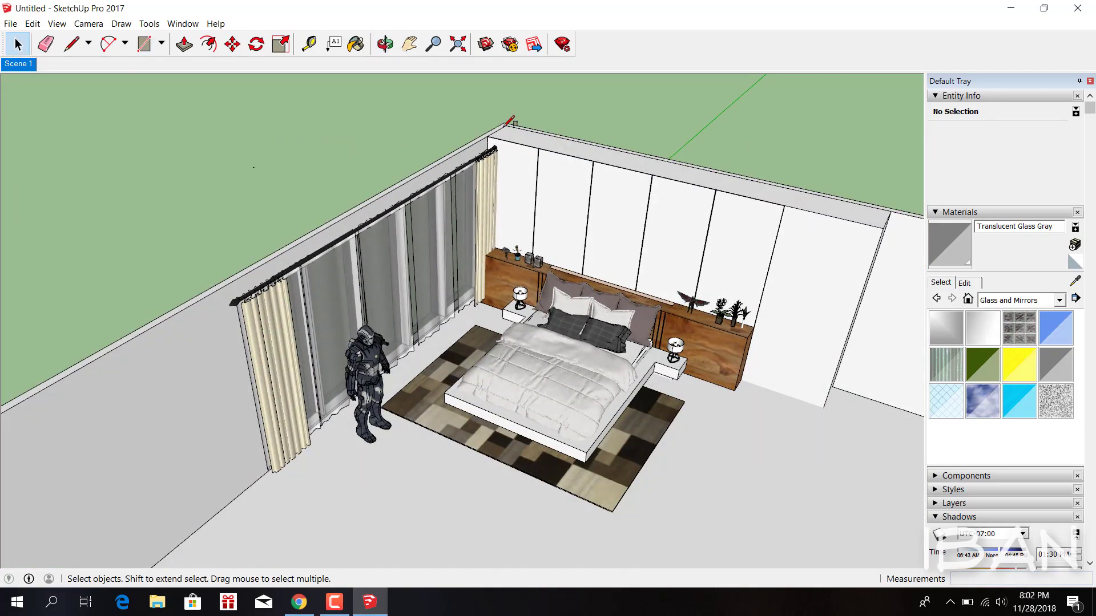
# - Draw a ceiling rectangle spanning the wall tops of the bedroom
pyautogui.click(504, 124)
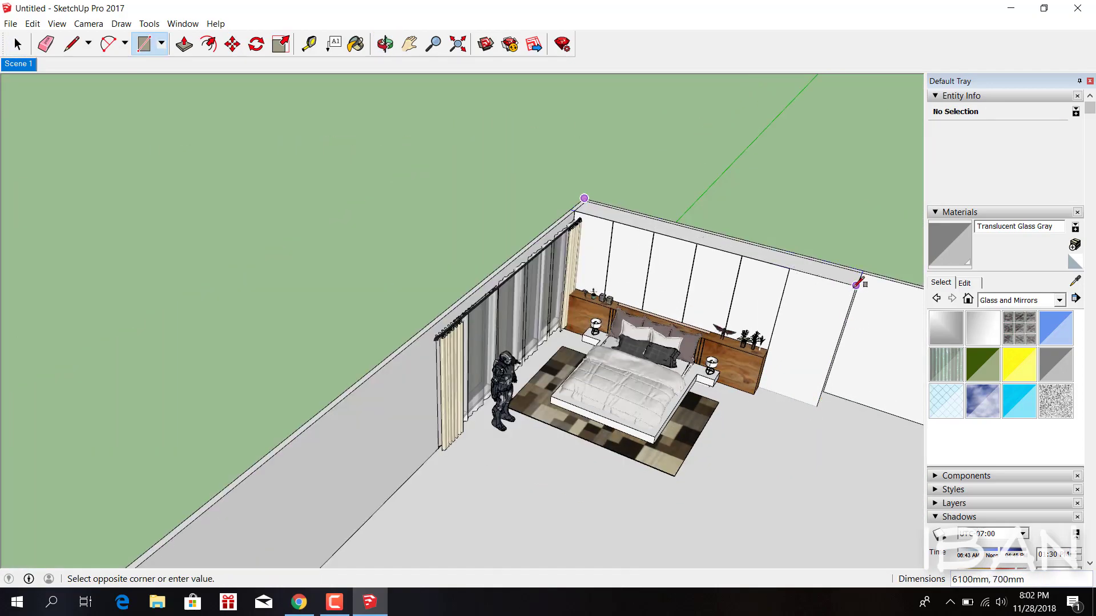
pyautogui.click(856, 281)
pyautogui.press('space')
pyautogui.scroll(5, 759, 355)
pyautogui.moveTo(759, 355)
pyautogui.mouseDown(button='middle')
pyautogui.moveTo(484, 176)
pyautogui.moveTo(587, 149)
pyautogui.mouseUp(button='middle')
pyautogui.scroll(-4, 575, 176)
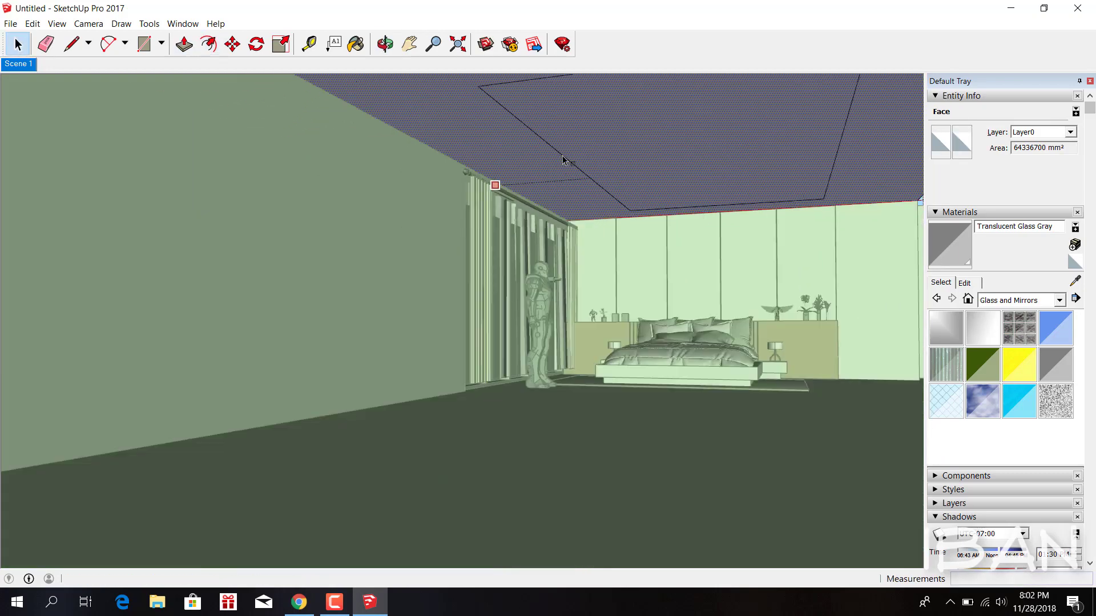
pyautogui.scroll(3, 495, 143)
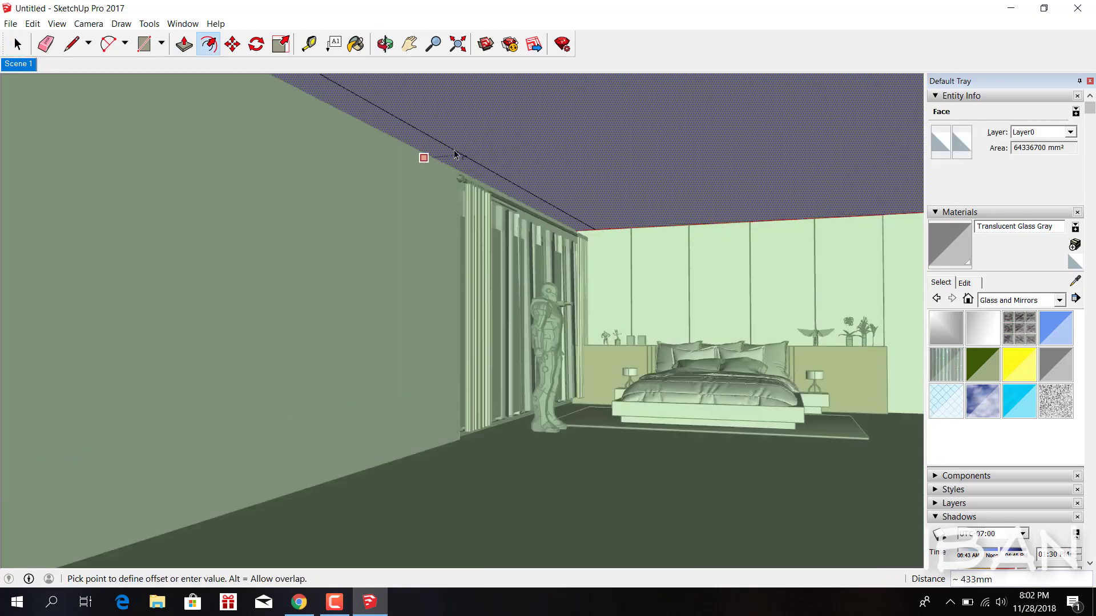
# - From outside the window wall, select the window mullion groups to move them
pyautogui.moveTo(538, 202)
pyautogui.mouseDown(button='middle')
pyautogui.moveTo(494, 262)
pyautogui.moveTo(690, 214)
pyautogui.mouseUp(button='middle')
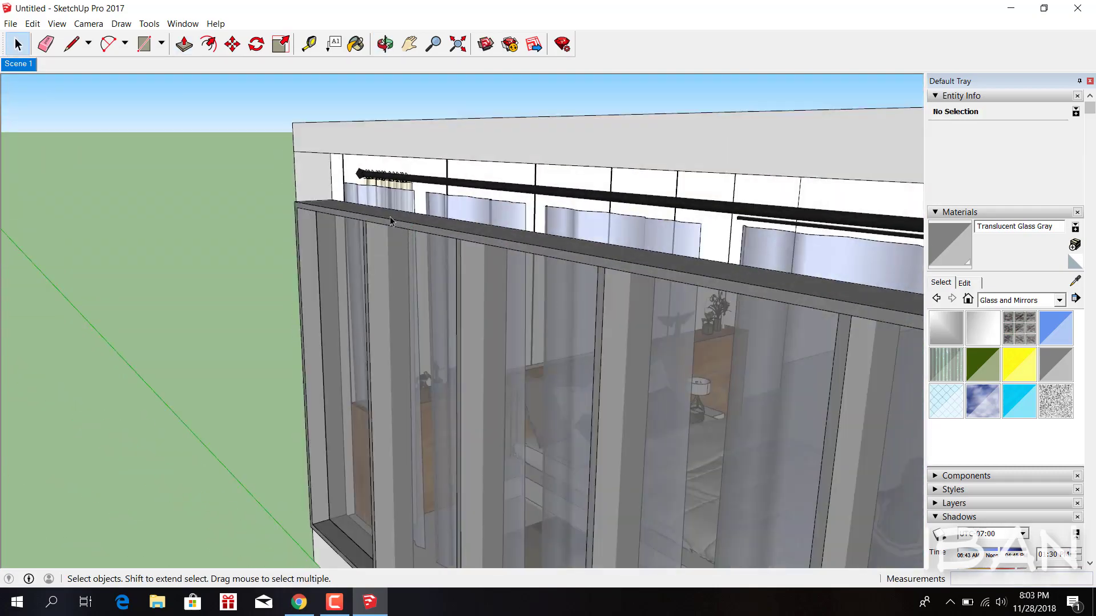
pyautogui.click(391, 221)
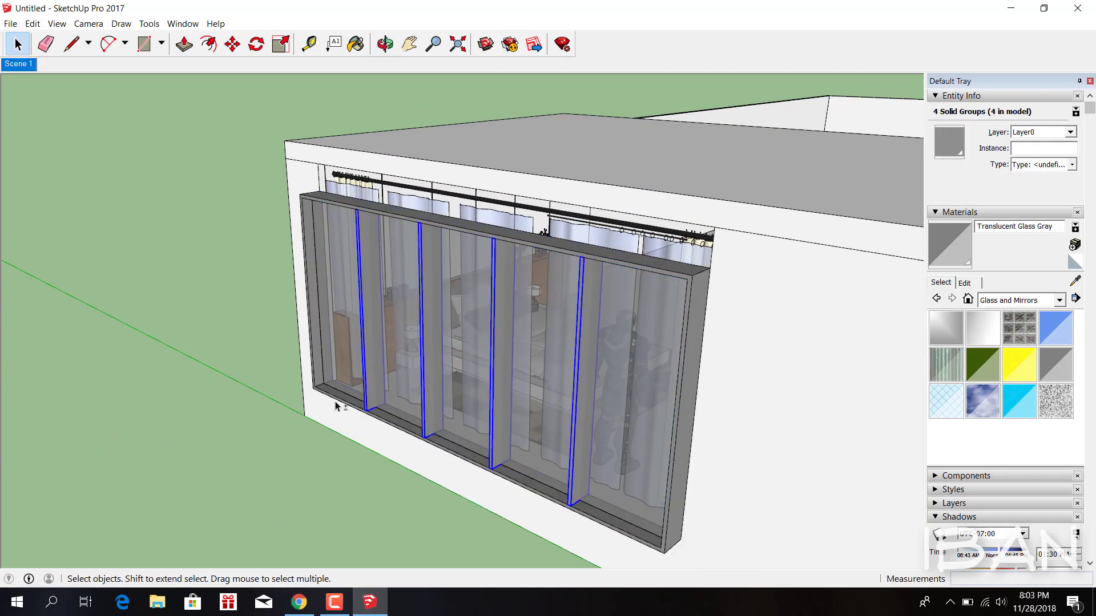
pyautogui.press('m')
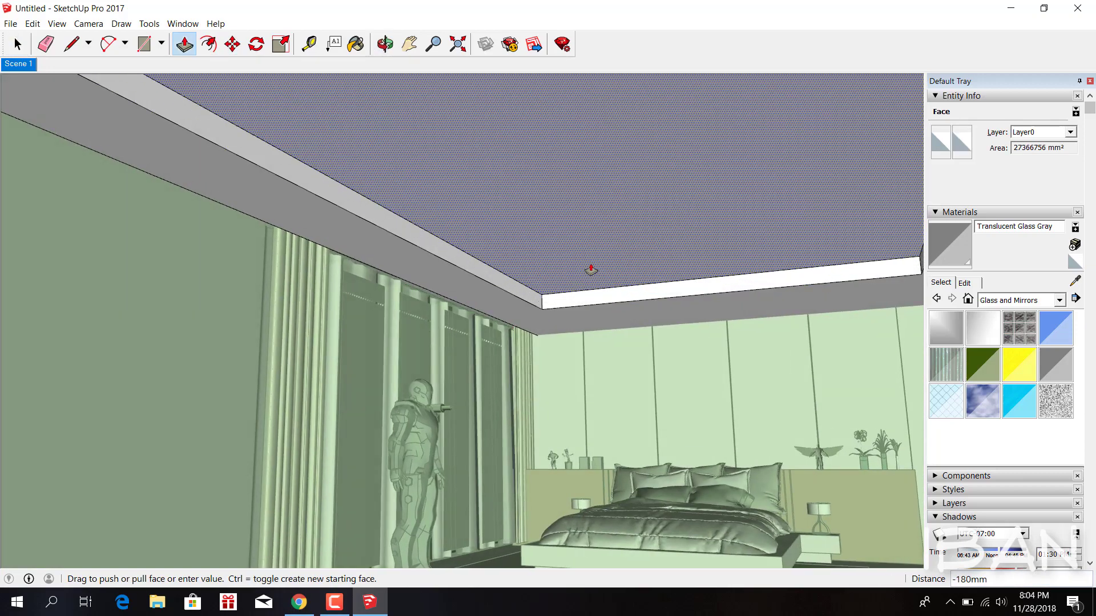
# - Move-copy the ceiling recess edge to form the stepped border of the tray ceiling
pyautogui.scroll(5, 591, 270)
pyautogui.press('space')
pyautogui.click(496, 289)
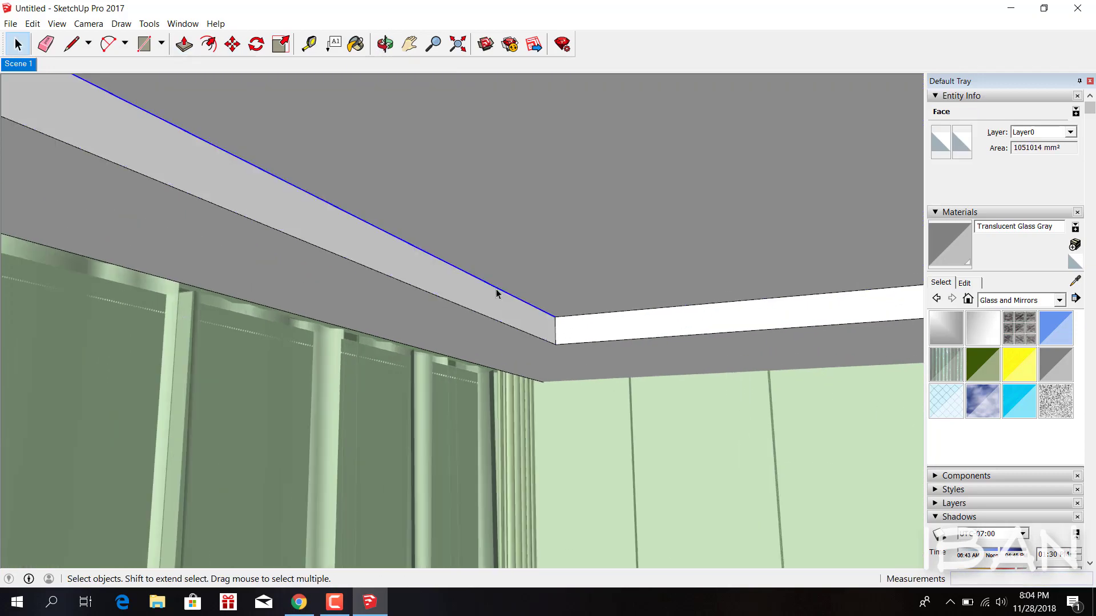
pyautogui.scroll(2, 495, 288)
pyautogui.press('m')
pyautogui.click(538, 330)
pyautogui.scroll(1, 537, 319)
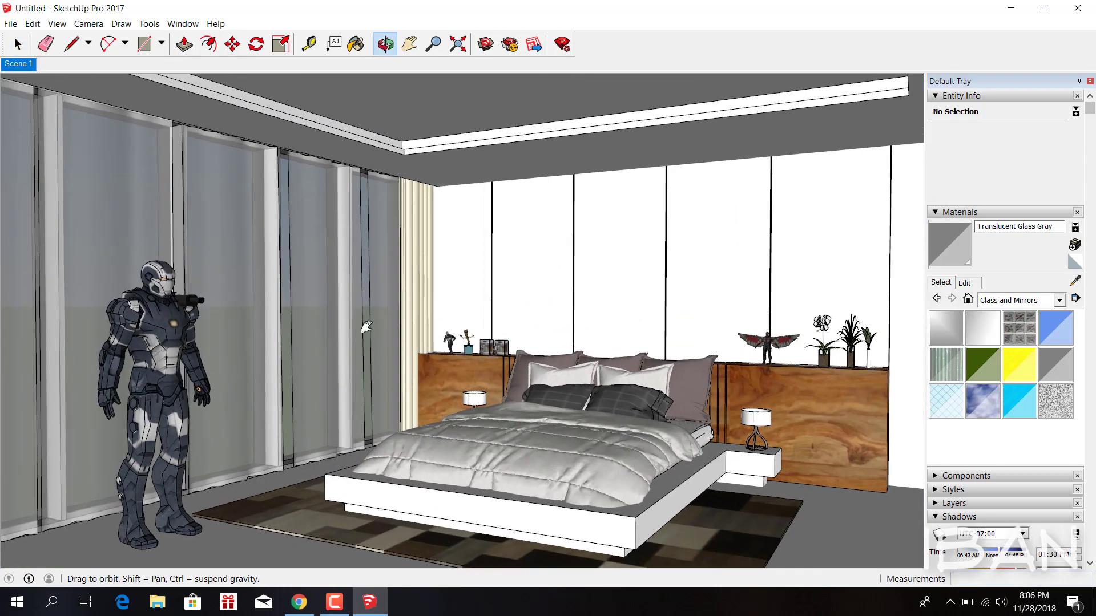
# - Facing the bed, choose the variegated stone material from the Tile collection and select everything
pyautogui.moveTo(365, 327); pyautogui.dragTo(449, 319)
pyautogui.press('space')
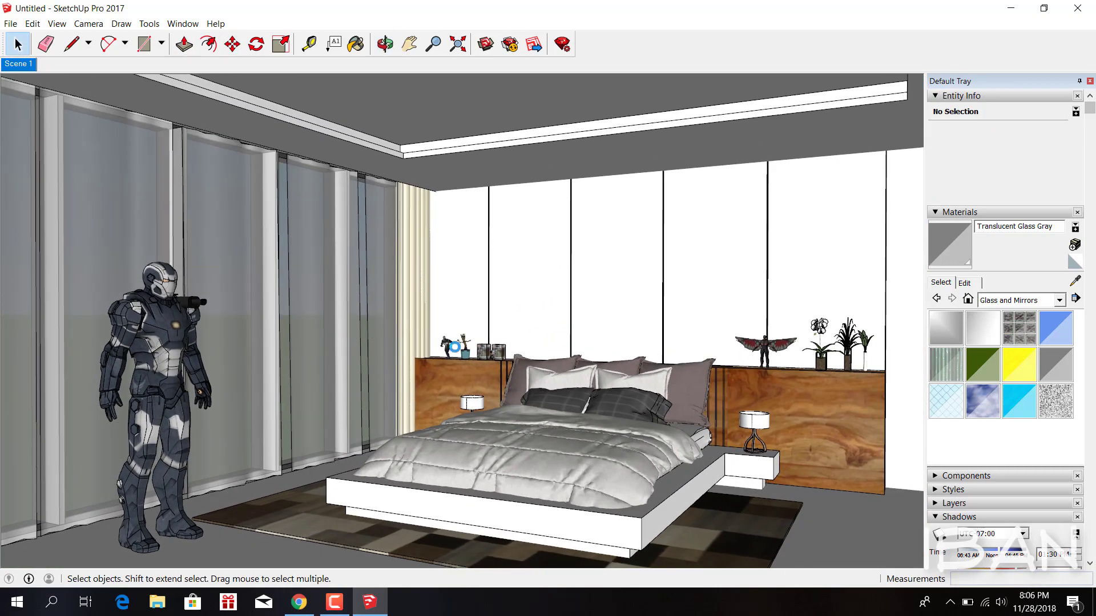
pyautogui.click(1002, 451)
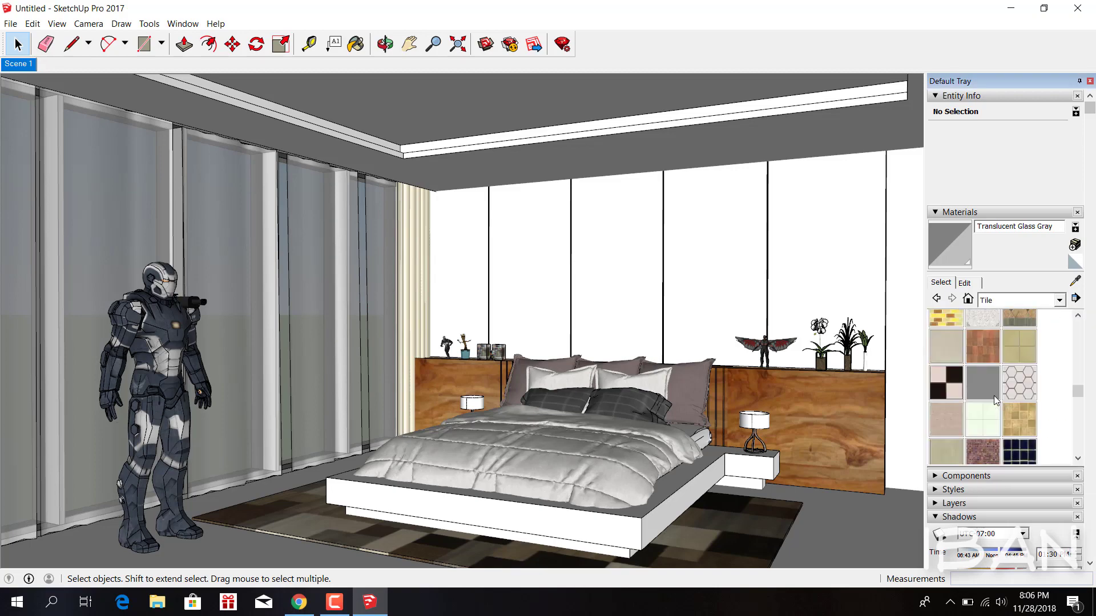
pyautogui.click(1020, 394)
pyautogui.hotkey('ctrl', 'a')
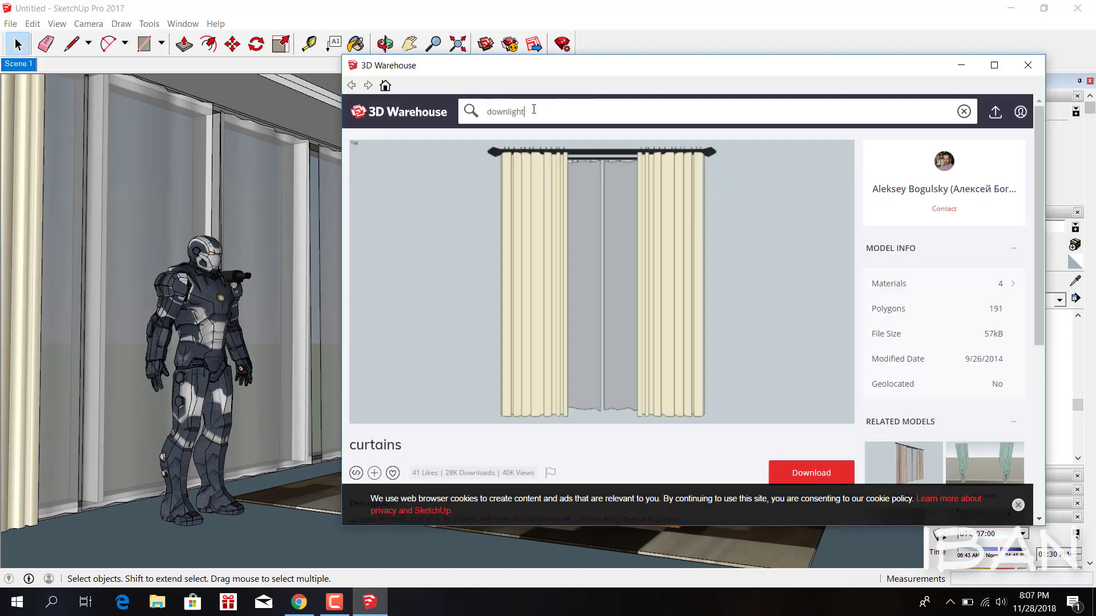
# - Search 3D Warehouse for downlights and download the black cylinder downlight
pyautogui.press('Return')
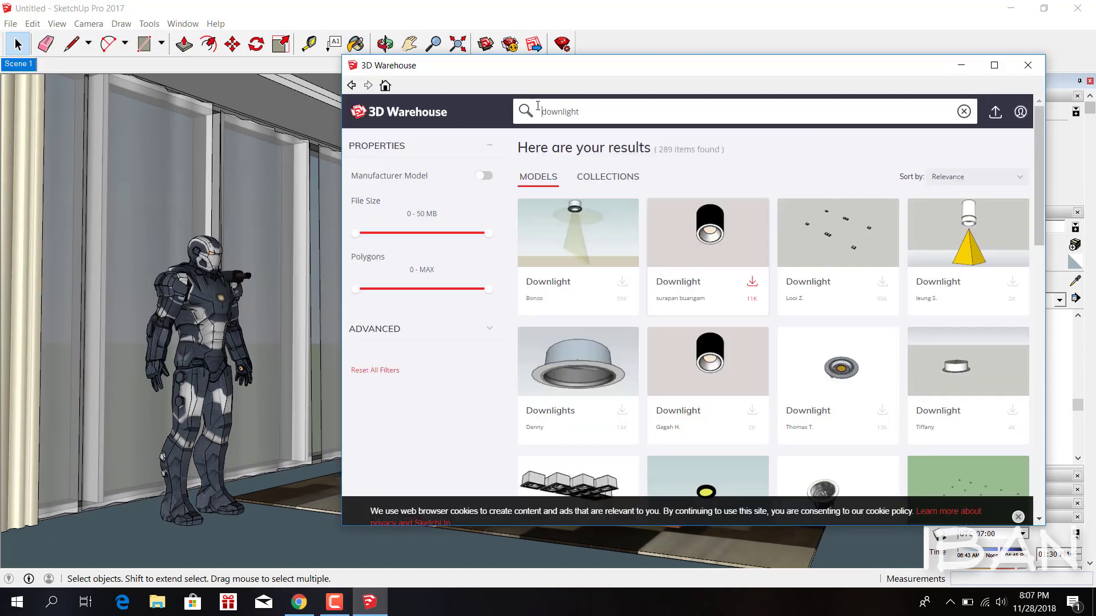
pyautogui.scroll(-5, 797, 277)
pyautogui.scroll(-3, 797, 277)
pyautogui.scroll(-3, 797, 277)
pyautogui.scroll(-5, 797, 277)
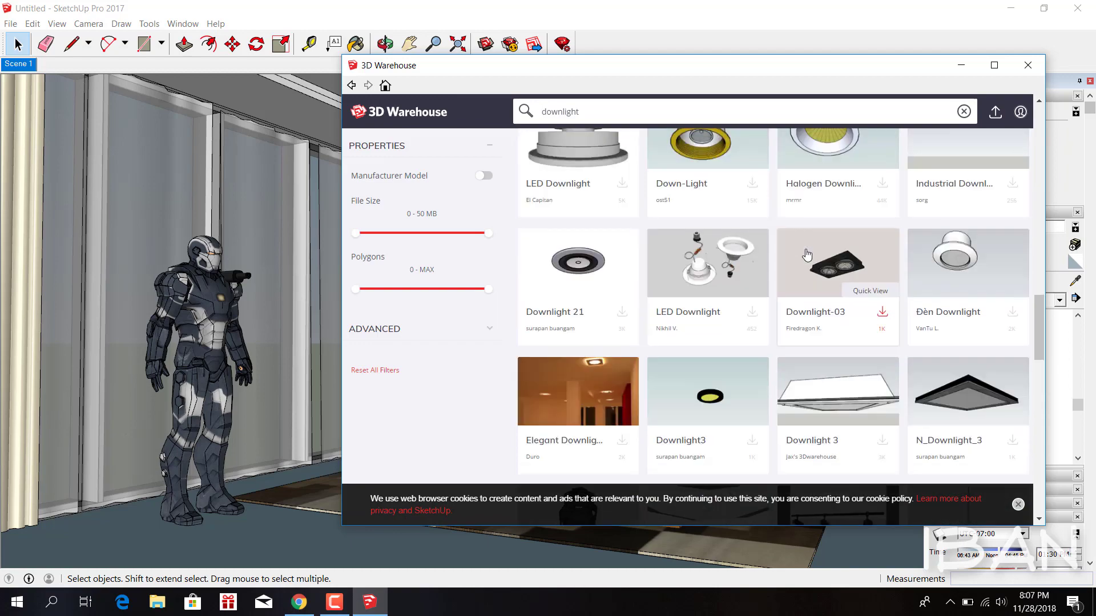
pyautogui.scroll(-5, 797, 277)
pyautogui.scroll(-5, 797, 277)
pyautogui.click(640, 111)
pyautogui.press('Return')
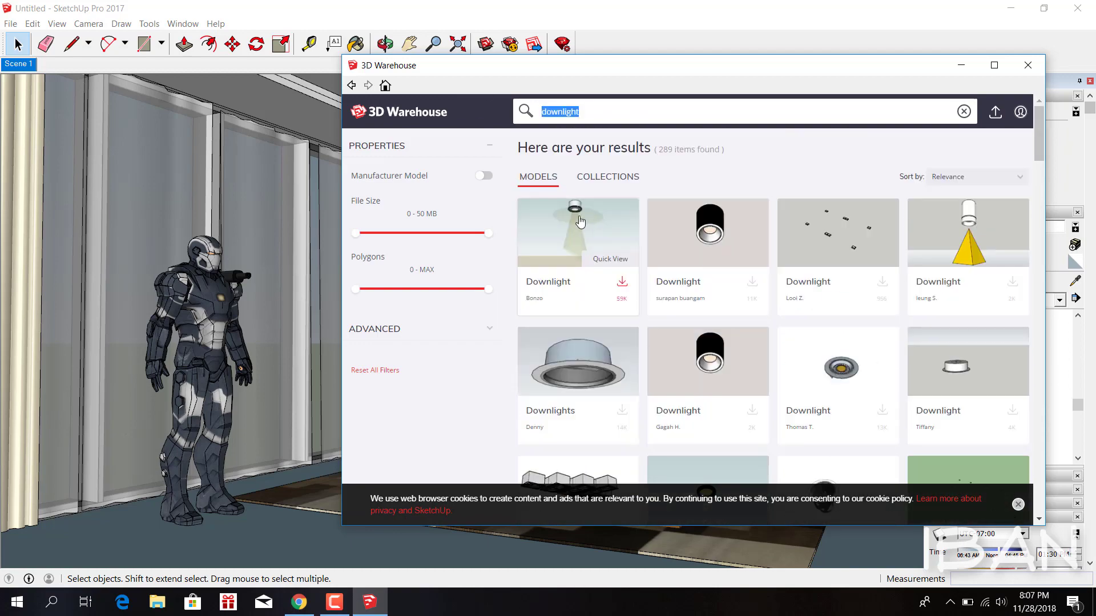
pyautogui.click(624, 287)
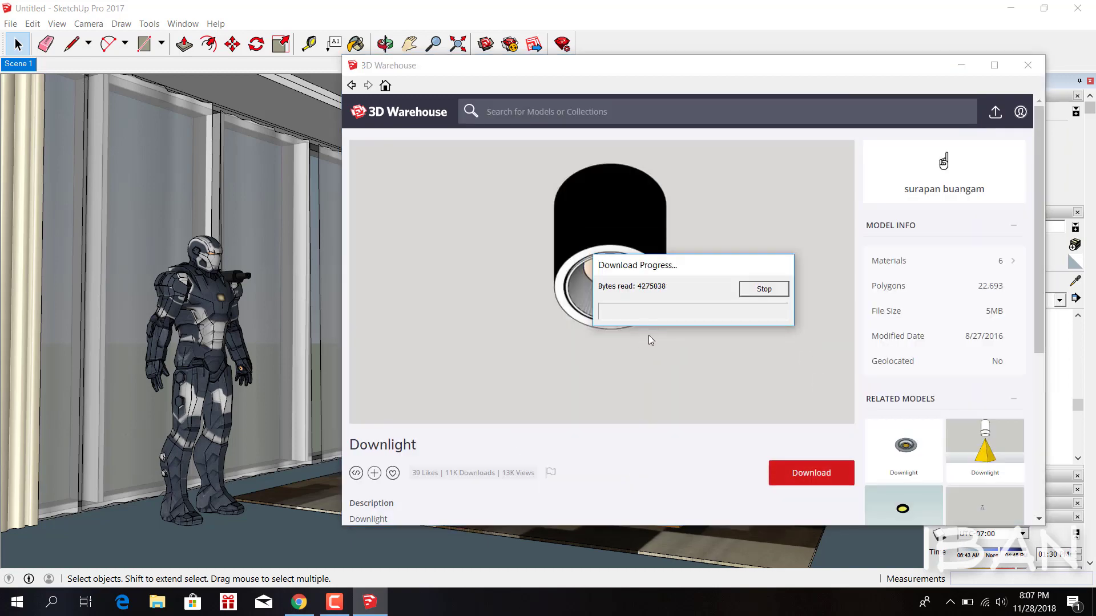
# - Place the downlight on the ceiling and copy it into an evenly spaced row of five
pyautogui.scroll(3, 483, 197)
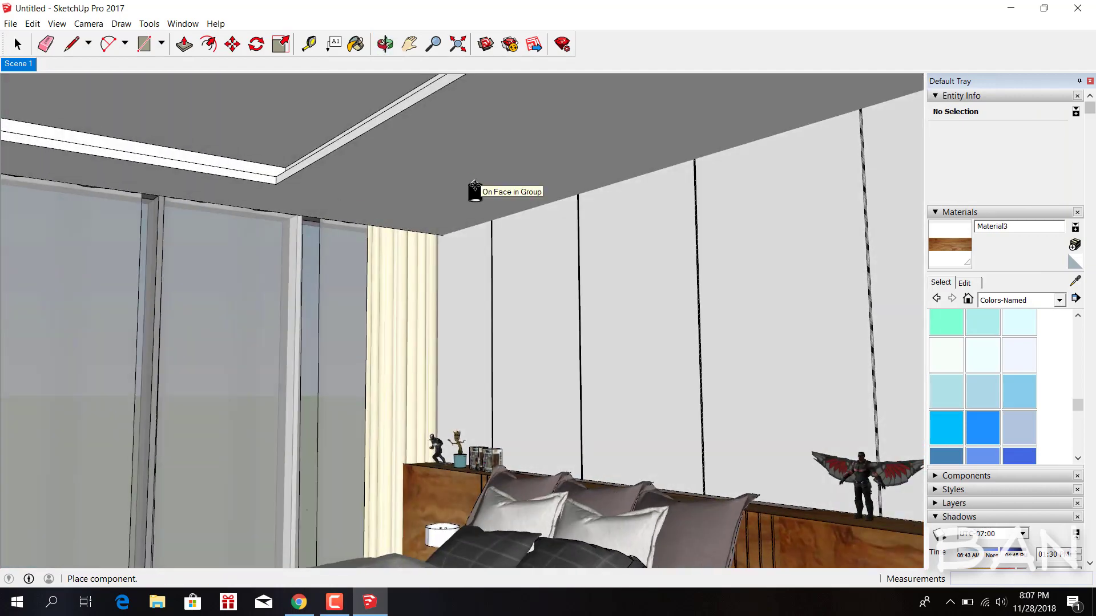
pyautogui.click(479, 191)
pyautogui.moveTo(490, 191); pyautogui.dragTo(502, 176, button='middle')
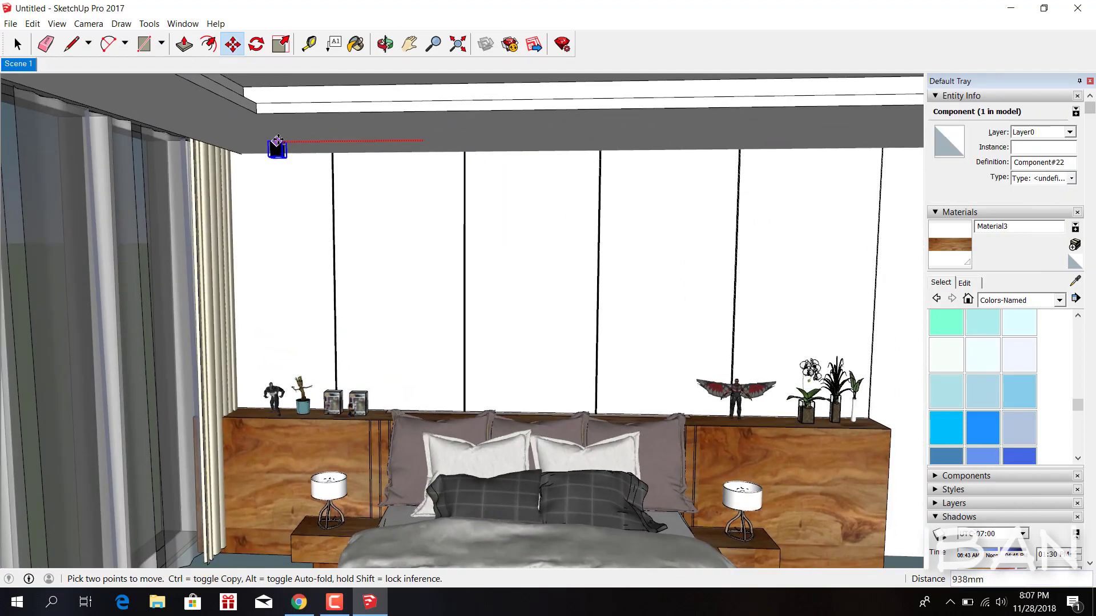
pyautogui.moveTo(277, 140); pyautogui.dragTo(282, 166, button='middle')
pyautogui.scroll(3, 306, 176)
pyautogui.click(420, 172)
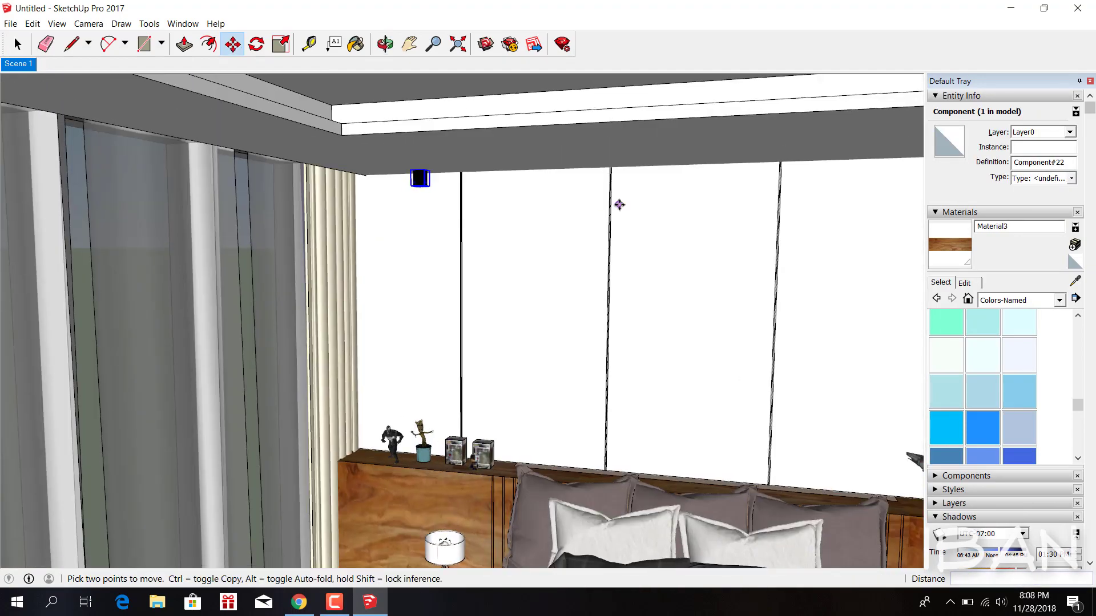
pyautogui.scroll(-3, 619, 204)
pyautogui.click(664, 116)
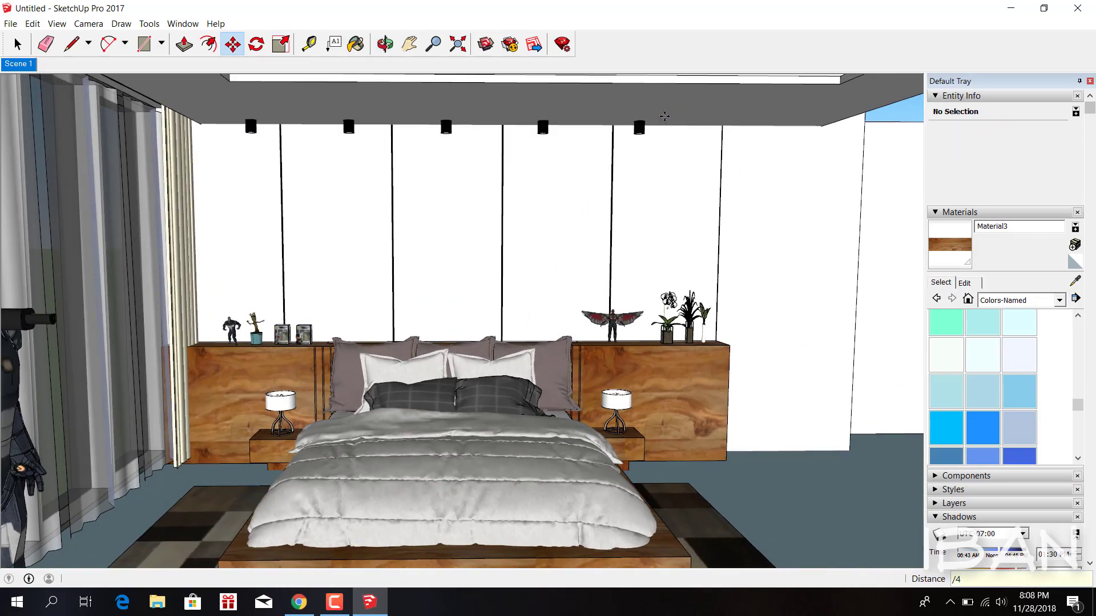
pyautogui.press('space')
pyautogui.scroll(-3, 664, 117)
pyautogui.moveTo(399, 189); pyautogui.dragTo(447, 196, button='middle')
pyautogui.scroll(3, 495, 183)
# - Search the 3D Warehouse library for track lights
pyautogui.click(10, 24)
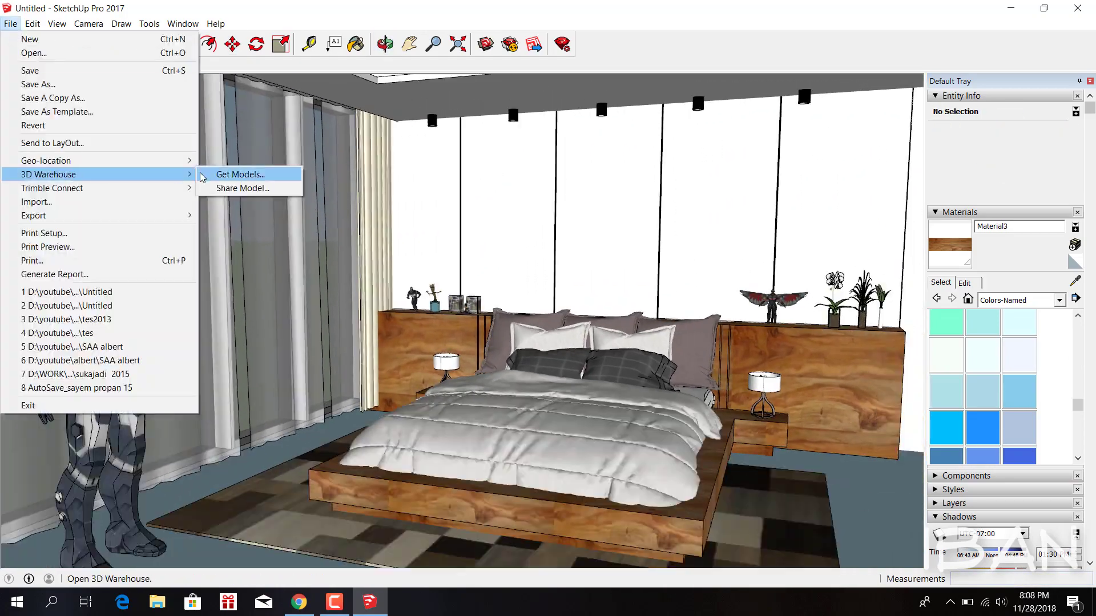
pyautogui.click(203, 176)
pyautogui.press('Return')
pyautogui.scroll(-5, 713, 314)
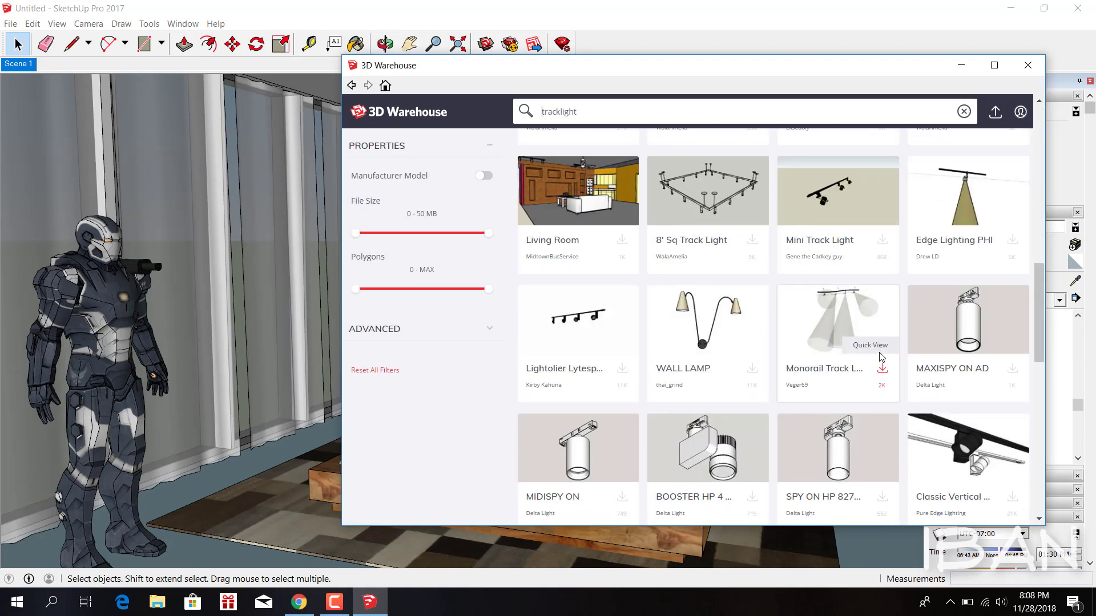
pyautogui.scroll(-5, 713, 314)
pyautogui.moveTo(645, 298); pyautogui.dragTo(650, 279, button='middle')
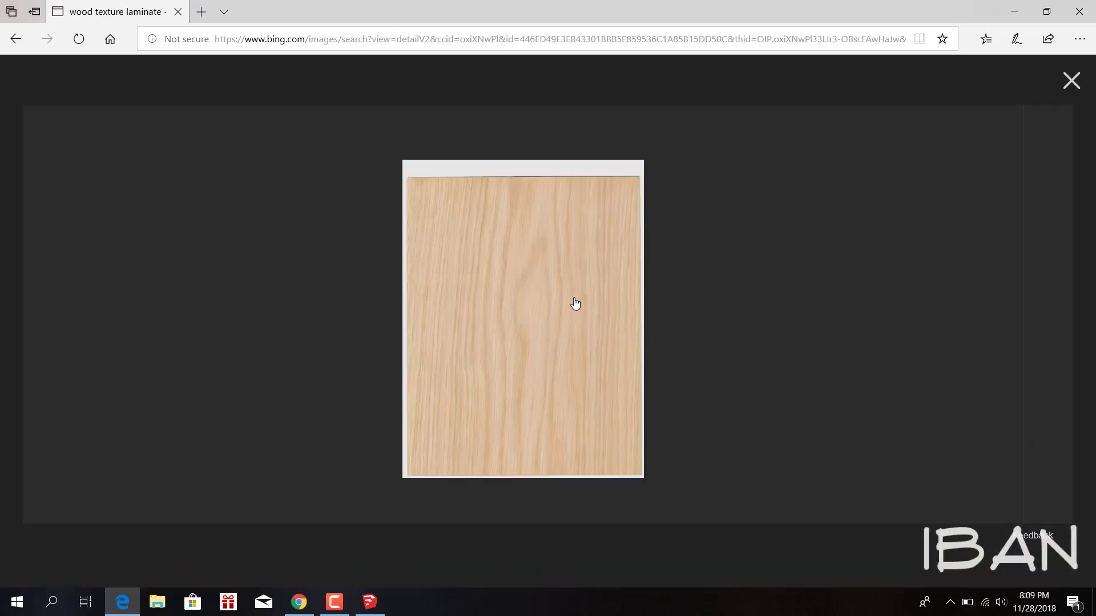
# - Save a light wood laminate image and browse for it as the wood material's texture
pyautogui.press('Escape')
pyautogui.scroll(-1, 411, 308)
pyautogui.click(414, 345)
pyautogui.rightClick(528, 241)
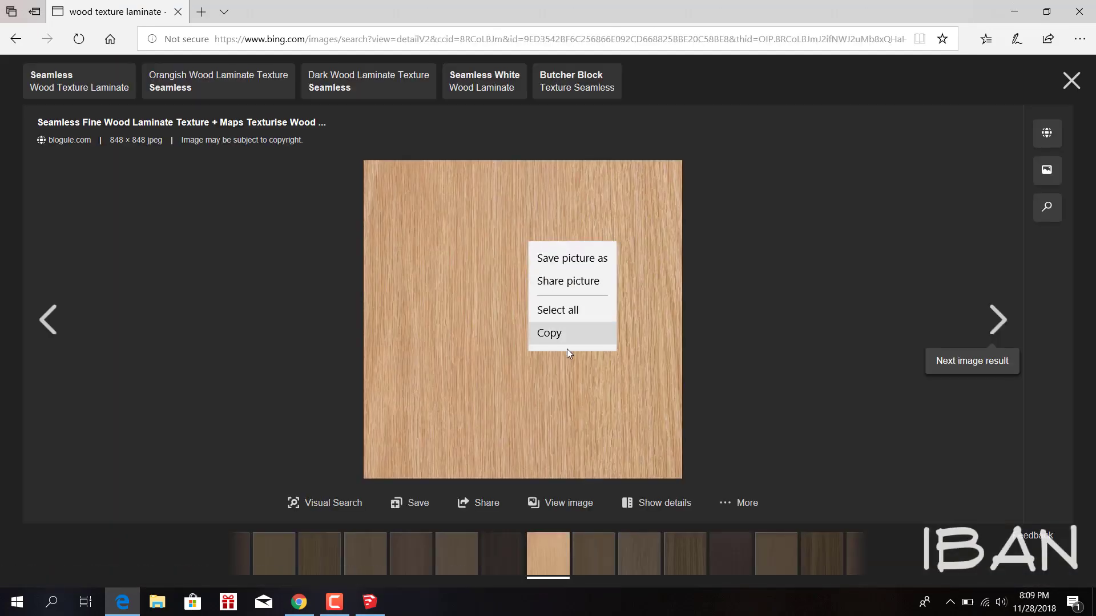
pyautogui.click(565, 255)
pyautogui.click(964, 282)
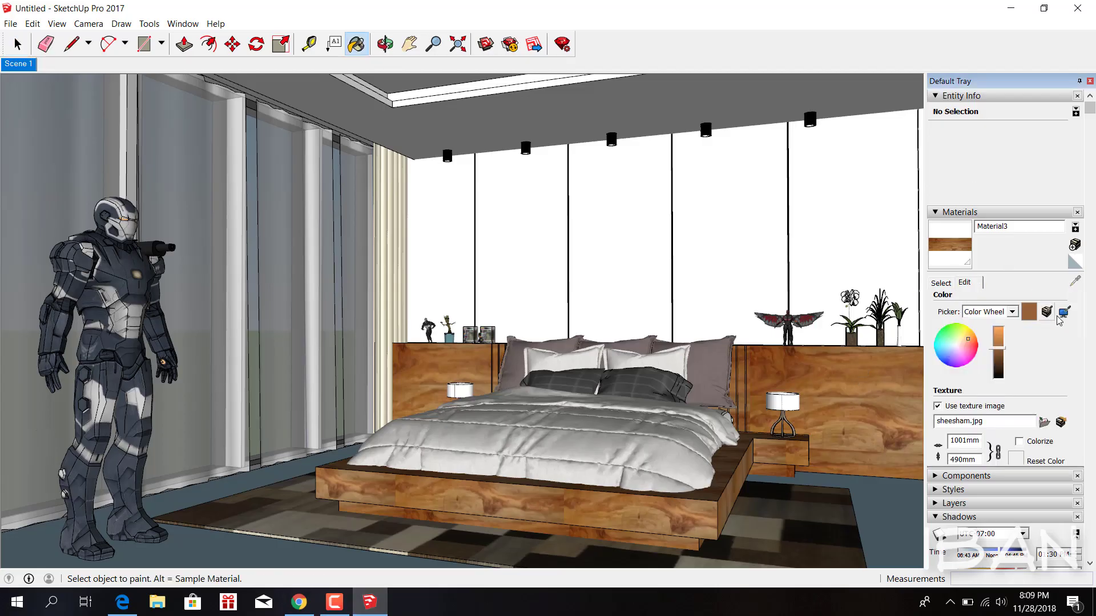
pyautogui.click(1044, 421)
# - Apply the saved laminate texture file, then review the bed and whole bedroom
pyautogui.doubleClick(477, 191)
pyautogui.moveTo(570, 366)
pyautogui.mouseDown(button='middle')
pyautogui.moveTo(653, 372)
pyautogui.moveTo(577, 321)
pyautogui.mouseUp(button='middle')
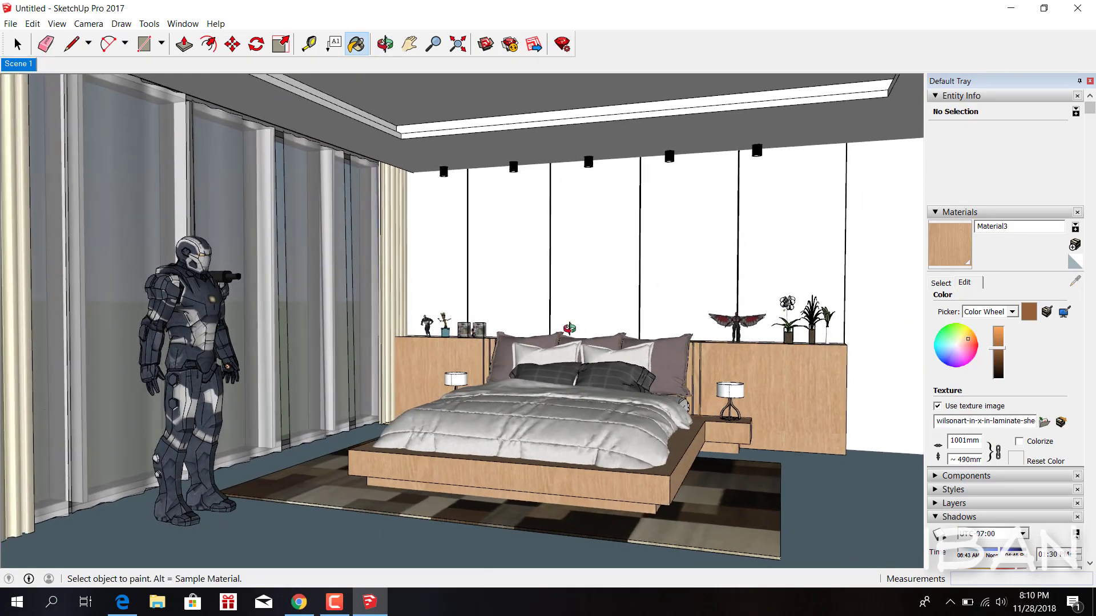
pyautogui.press('space')
pyautogui.click(731, 399)
pyautogui.press('s')
pyautogui.press('space')
pyautogui.scroll(5, 829, 498)
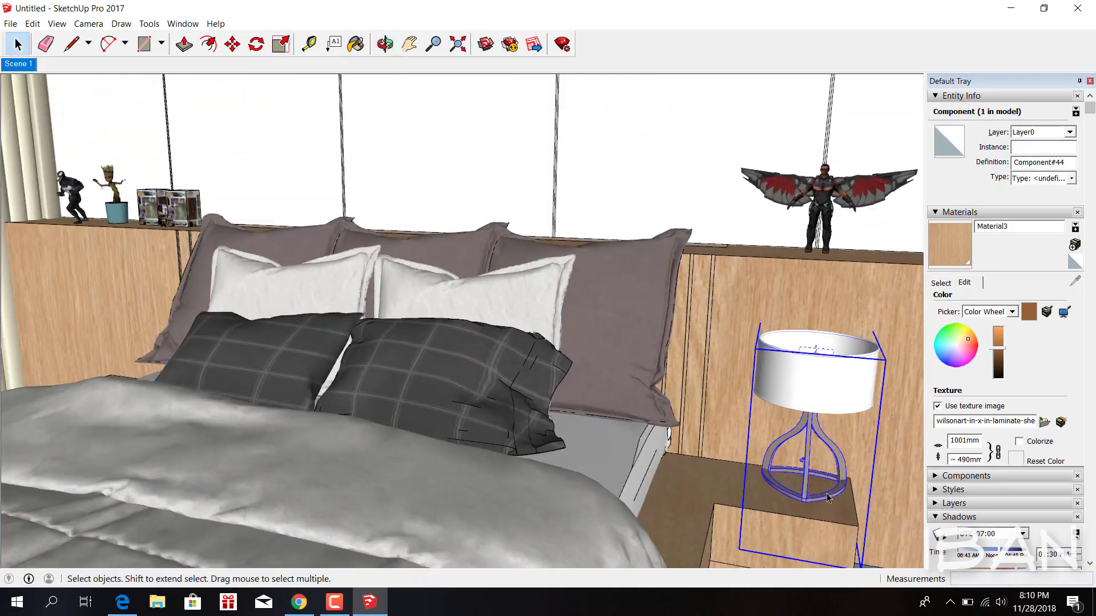
pyautogui.scroll(-5, 777, 507)
pyautogui.moveTo(777, 506); pyautogui.dragTo(628, 457, button='middle')
pyautogui.press('space')
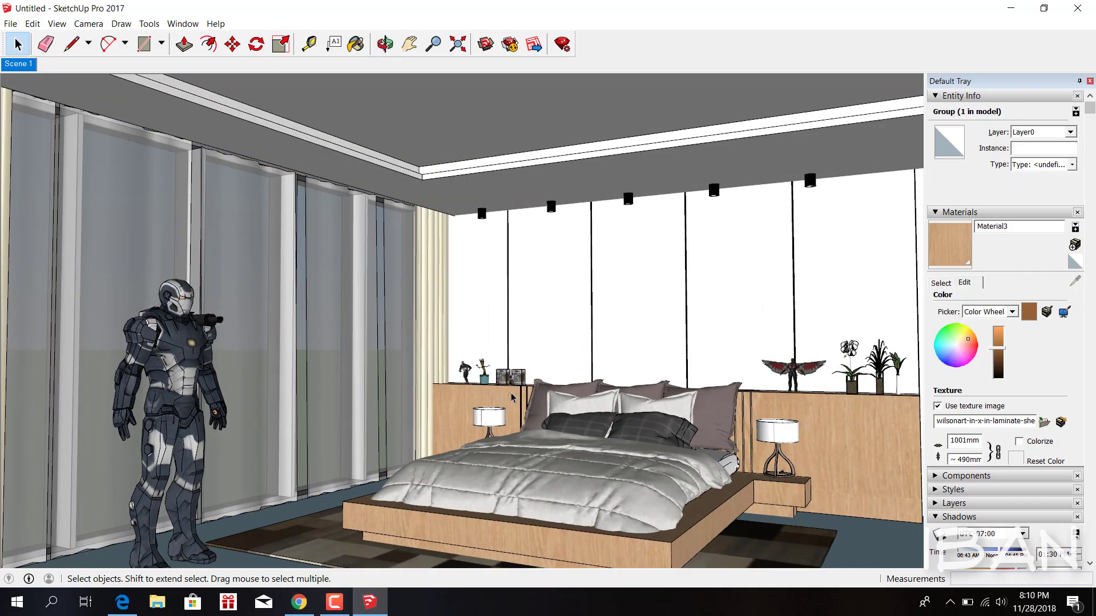
# - Push/Pull the ceiling edge face at the window corner back slightly
pyautogui.click(10, 23)
pyautogui.click(47, 201)
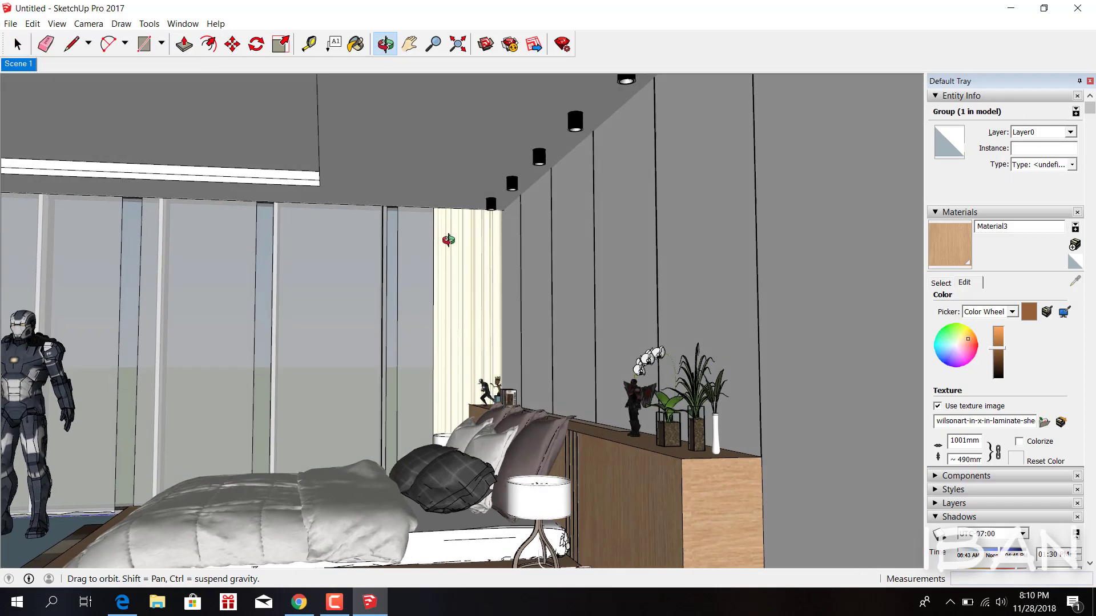
pyautogui.moveTo(569, 266); pyautogui.dragTo(513, 173, button='middle')
pyautogui.press('p')
pyautogui.click(577, 158)
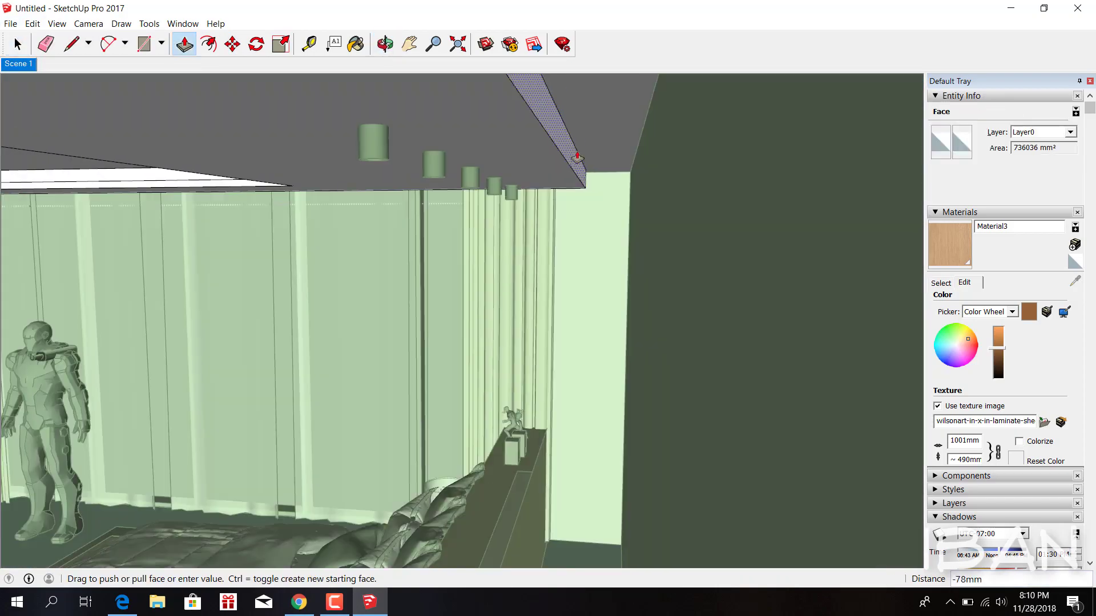
pyautogui.moveTo(578, 158)
pyautogui.mouseDown(button='middle')
pyautogui.moveTo(517, 173)
pyautogui.moveTo(506, 157)
pyautogui.moveTo(571, 217)
pyautogui.mouseUp(button='middle')
pyautogui.click(516, 172)
pyautogui.press('space')
pyautogui.click(532, 174)
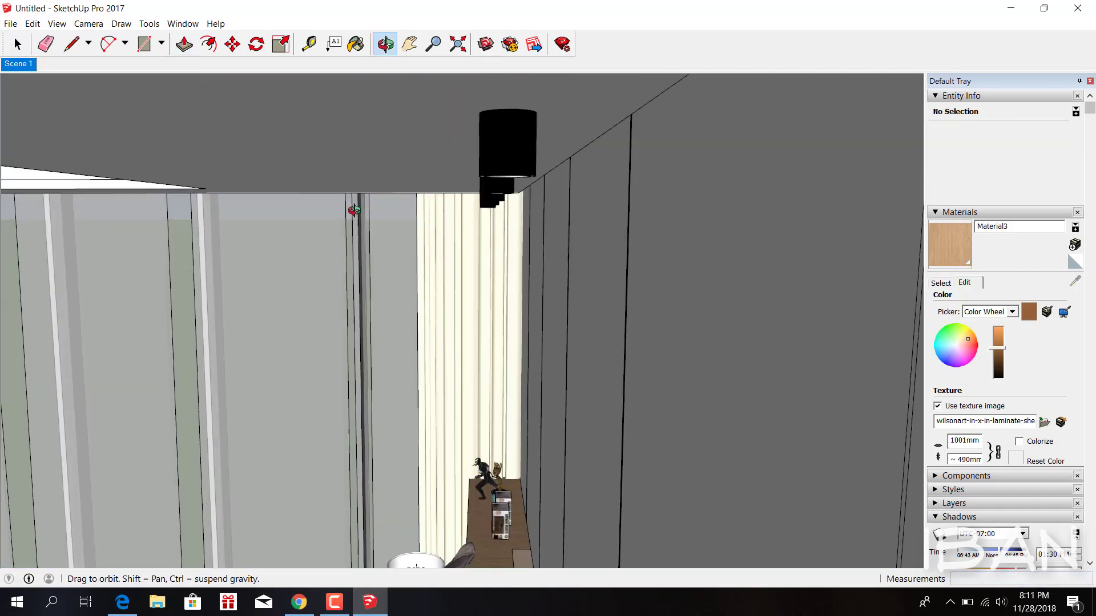
pyautogui.scroll(-5, 570, 217)
pyautogui.press('space')
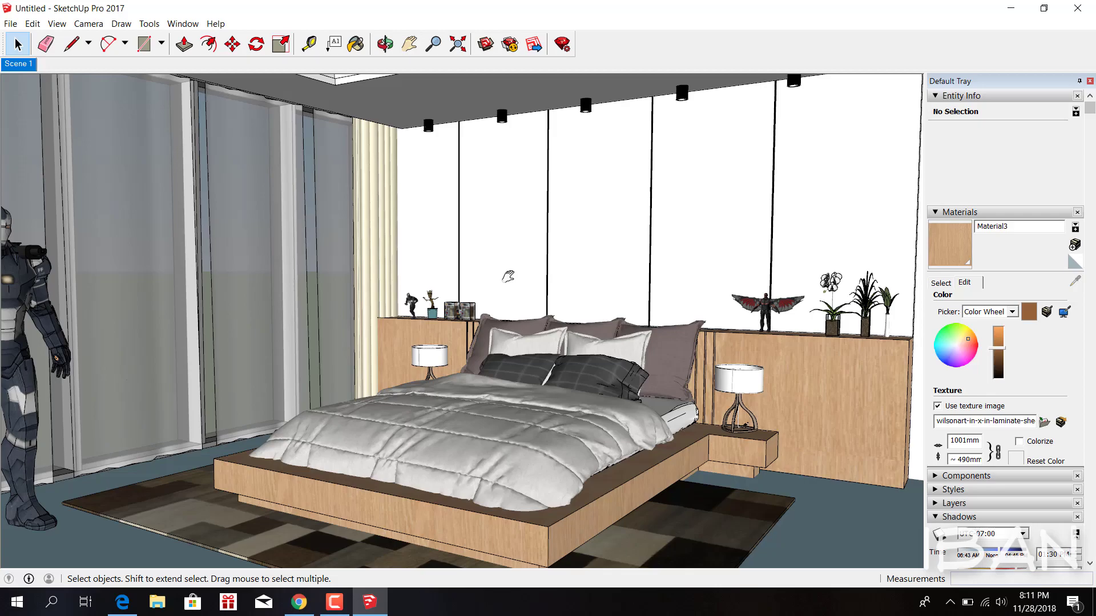
# - Search the web for flooring images, then start a Plain scene in Lumion
pyautogui.click(297, 604)
pyautogui.click(122, 602)
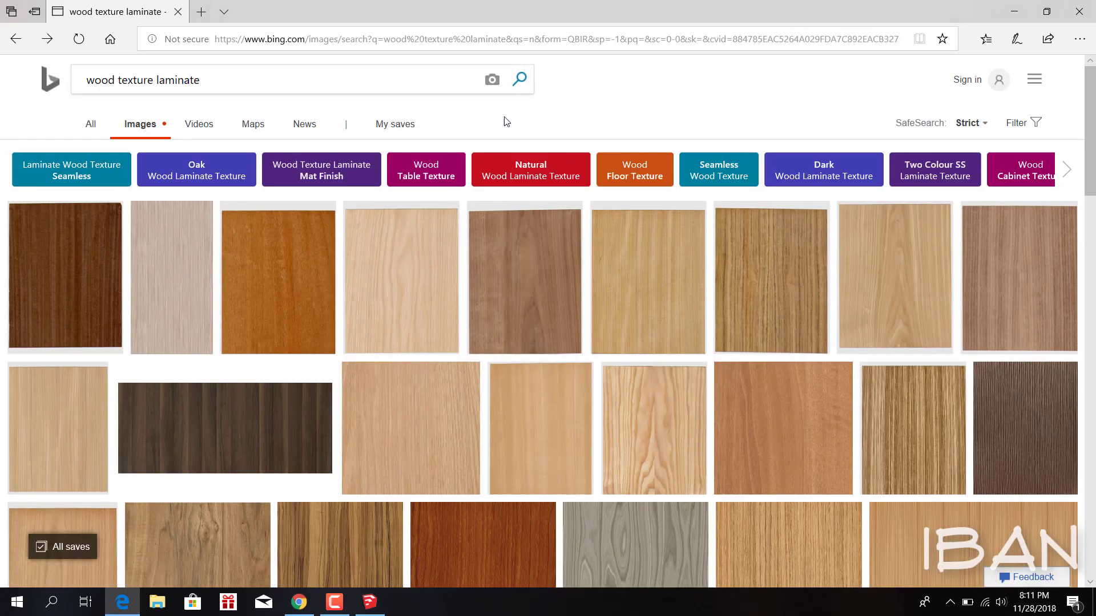
pyautogui.click(398, 85)
pyautogui.write('vilooring')
pyautogui.press('Return')
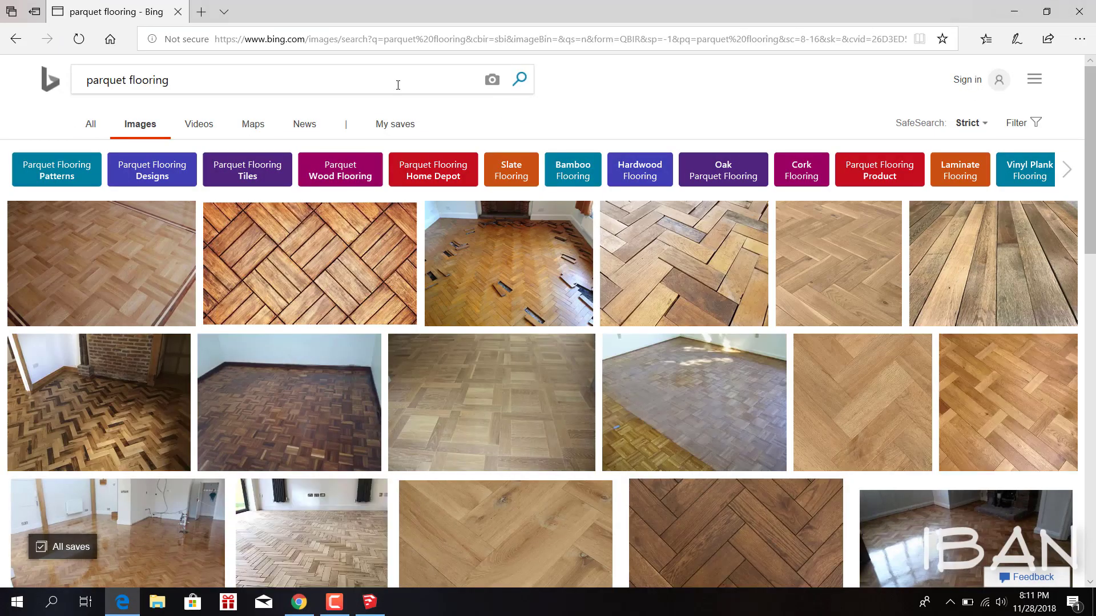
pyautogui.click(1014, 12)
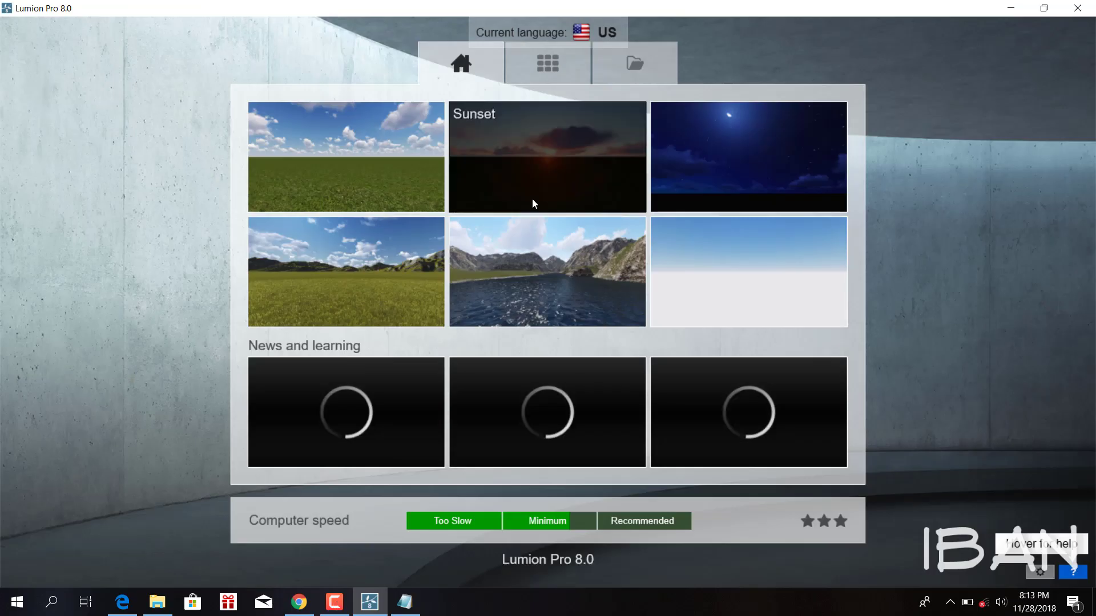
pyautogui.click(373, 180)
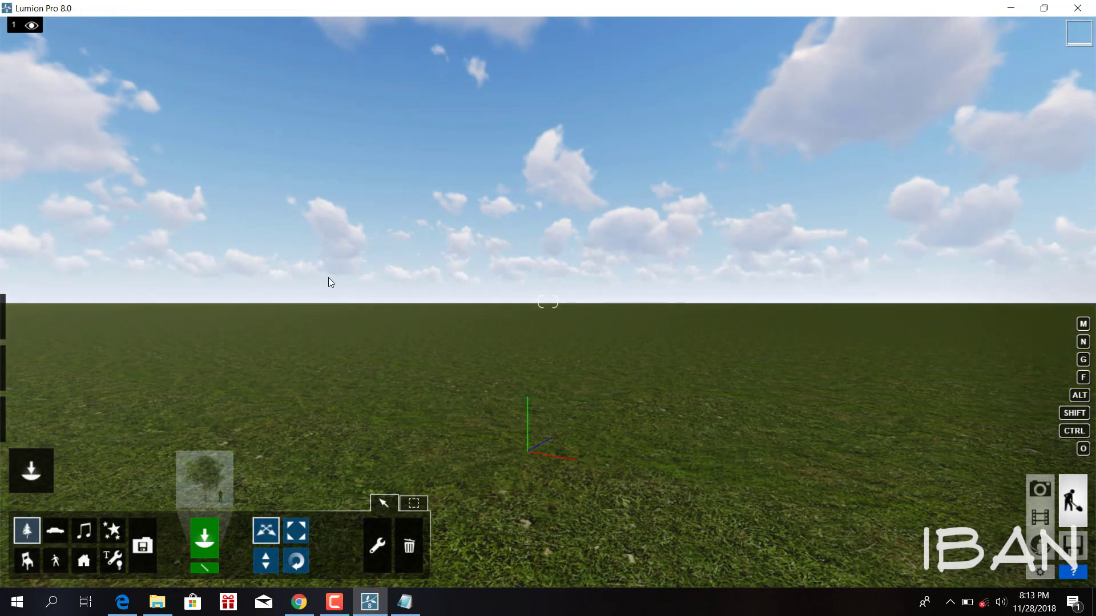
# - Import the bedroom SketchUp model and place it in the Lumion scene
pyautogui.click(252, 483)
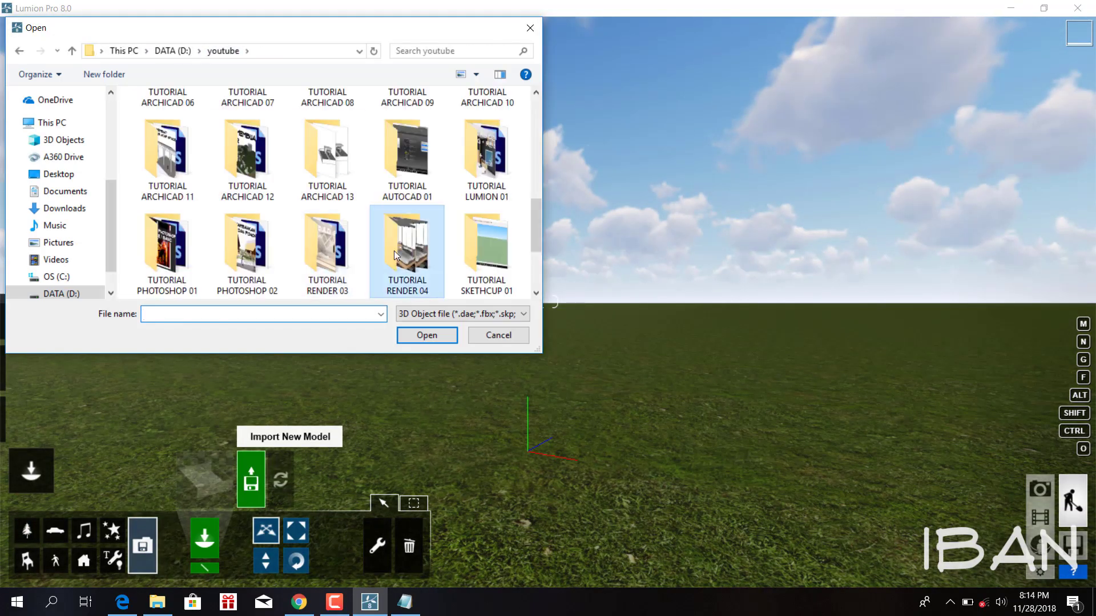
pyautogui.doubleClick(394, 251)
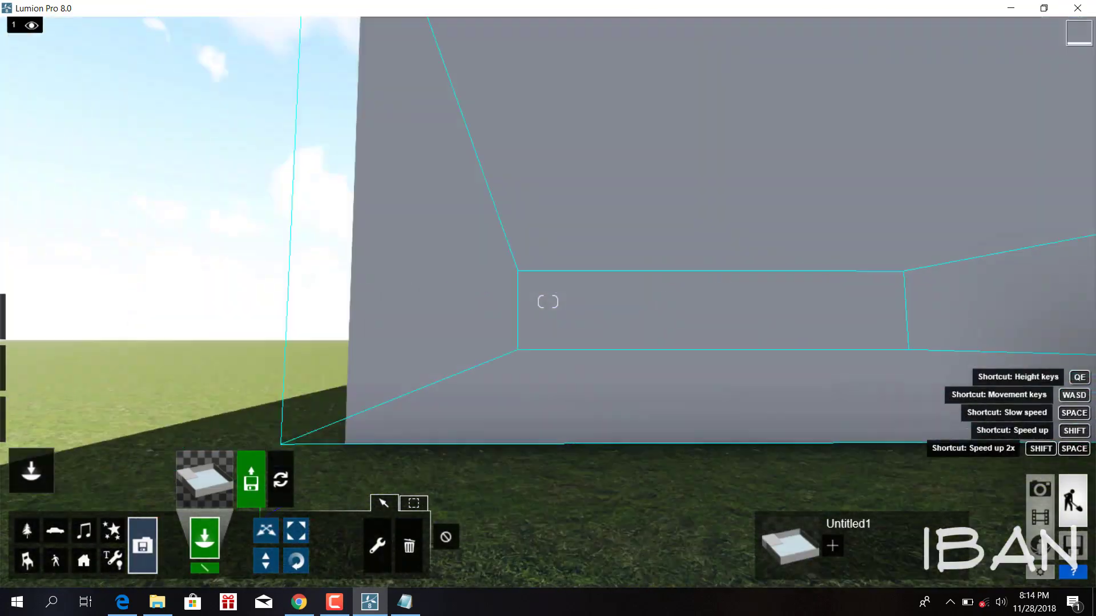
pyautogui.click(34, 360)
# - Set the sun toward the west and lower it toward the horizon
pyautogui.click(31, 317)
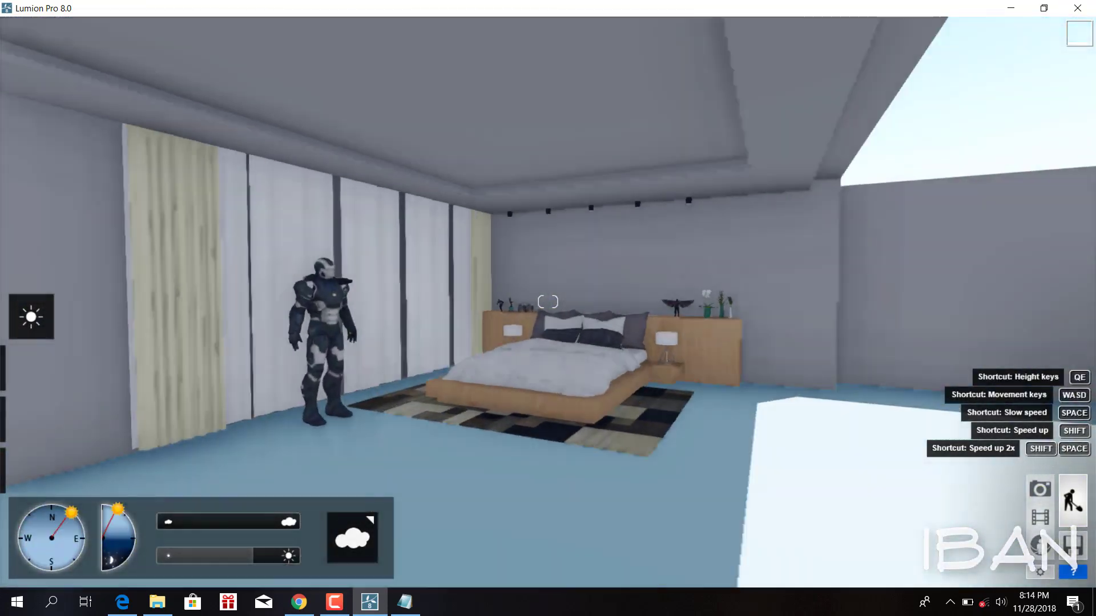
pyautogui.moveTo(71, 512); pyautogui.dragTo(18, 536)
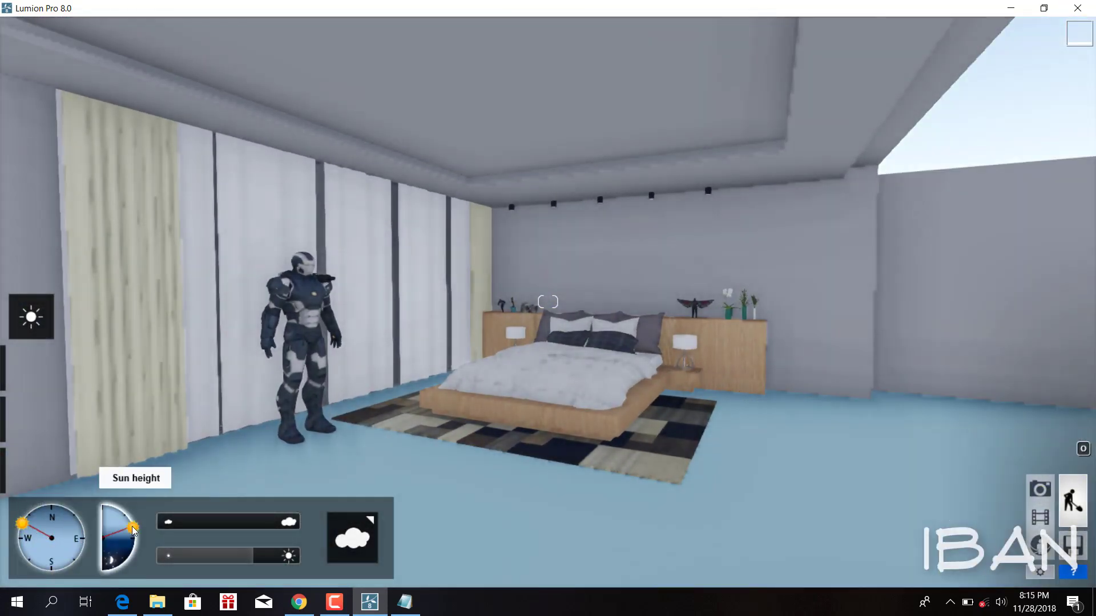
pyautogui.moveTo(118, 507); pyautogui.dragTo(133, 526)
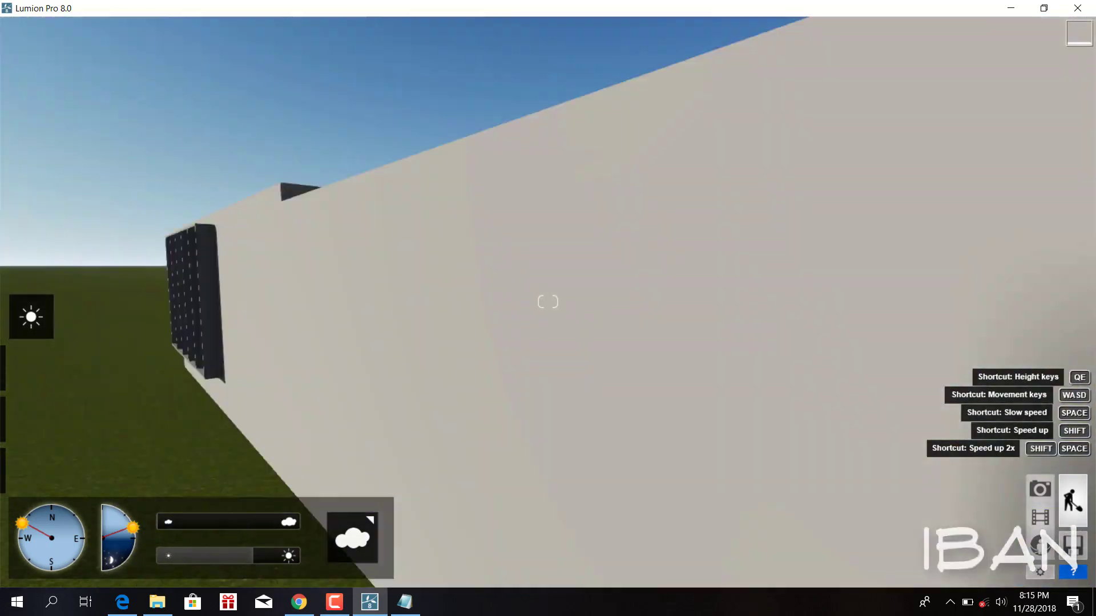
# - Open the Material Editor and pick the window, then cancel its material choice
pyautogui.click(31, 417)
pyautogui.click(311, 348)
pyautogui.press('Escape')
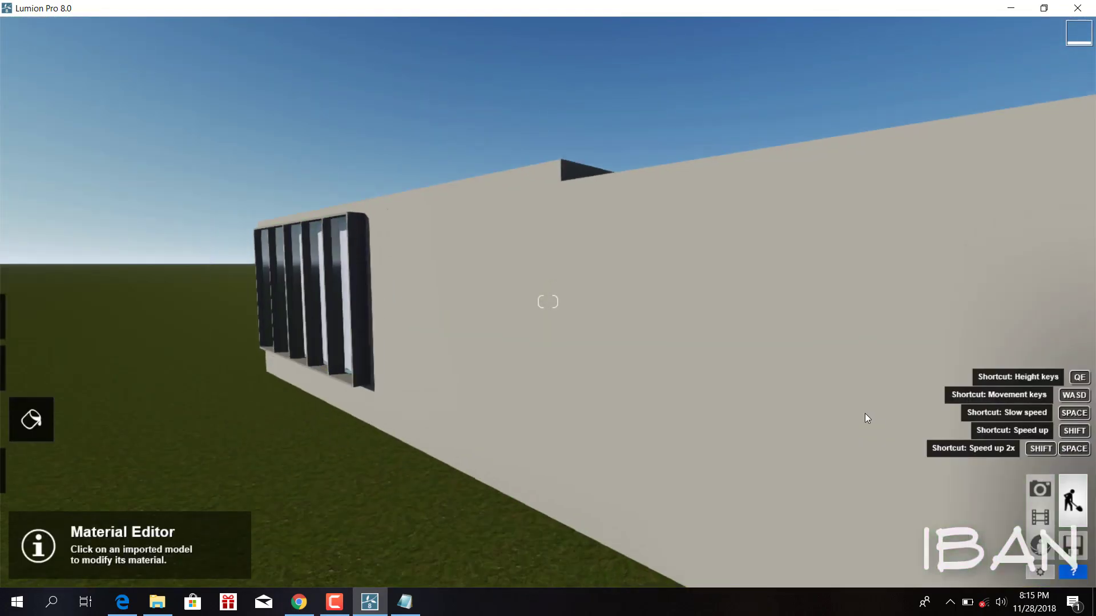
# - Make the curtains clear Custom Glass with lowered reflectivity
pyautogui.press('w')
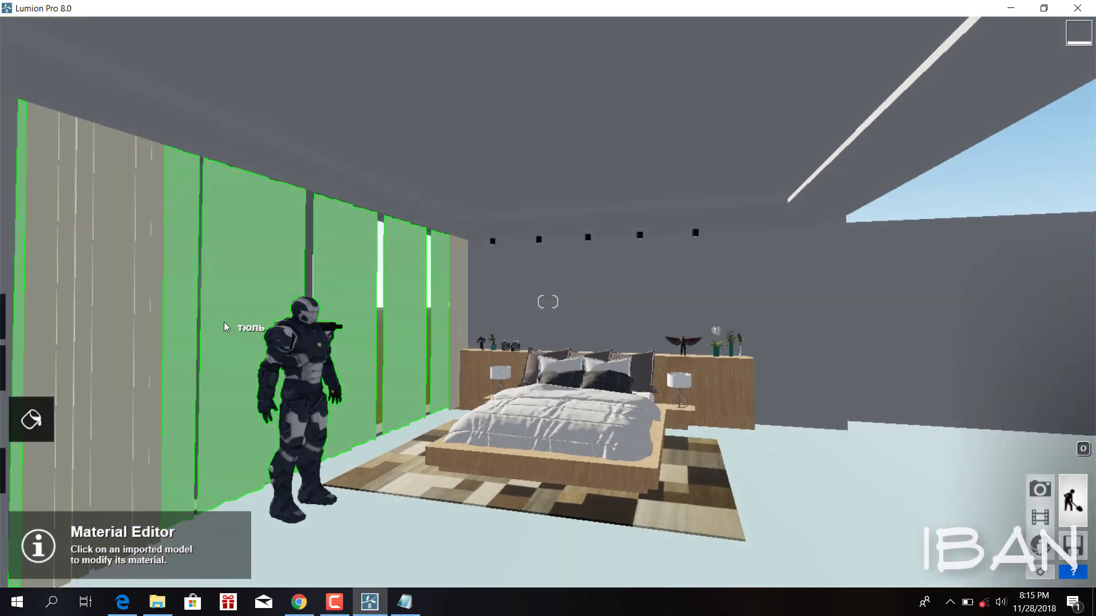
pyautogui.click(225, 327)
pyautogui.click(247, 154)
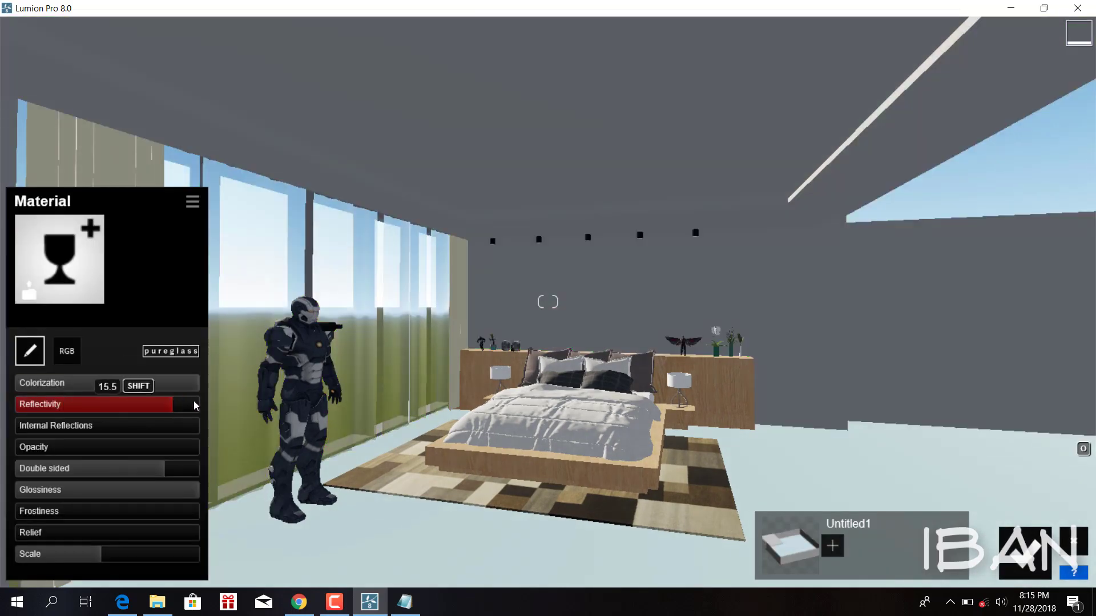
pyautogui.moveTo(194, 405); pyautogui.dragTo(73, 405)
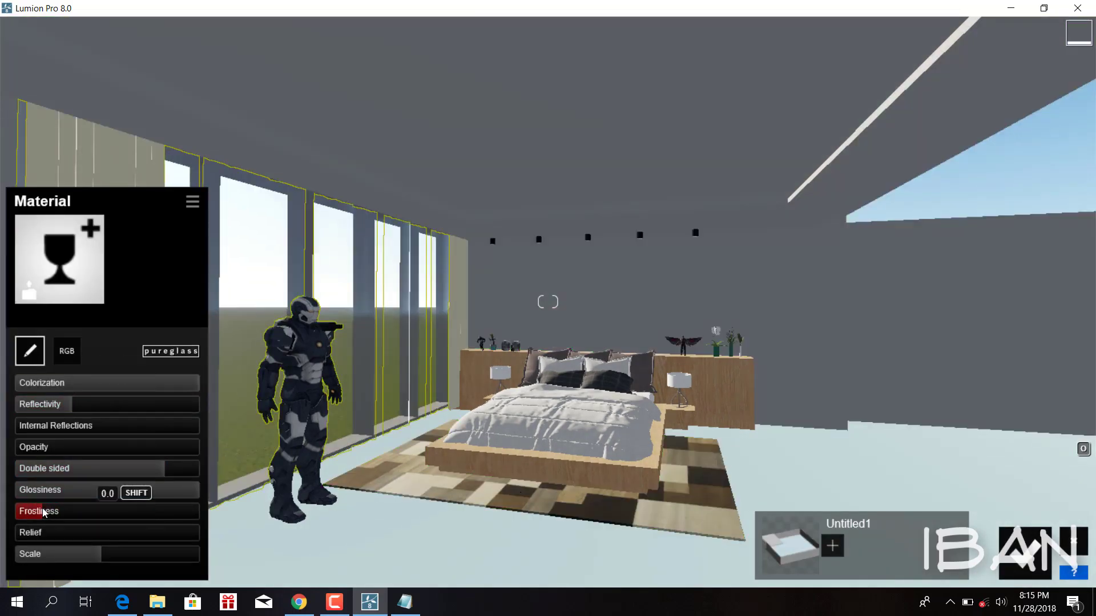
pyautogui.press('Escape')
# - Give the floor a light whitish wood finish from Indoor > Wood floor materials
pyautogui.click(445, 539)
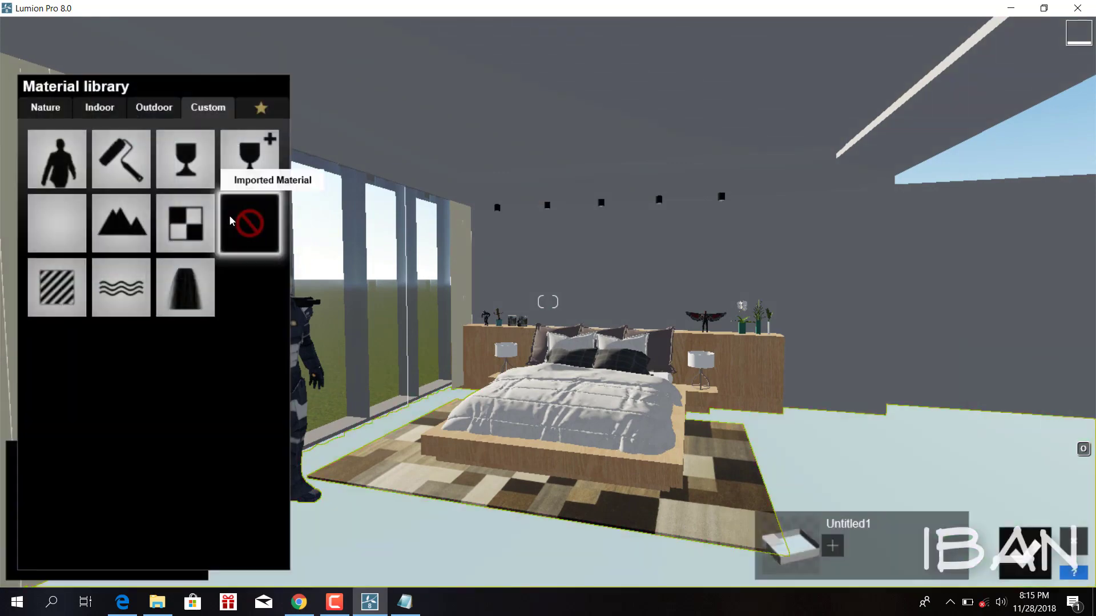
pyautogui.click(99, 107)
pyautogui.click(207, 187)
pyautogui.click(121, 274)
pyautogui.click(185, 275)
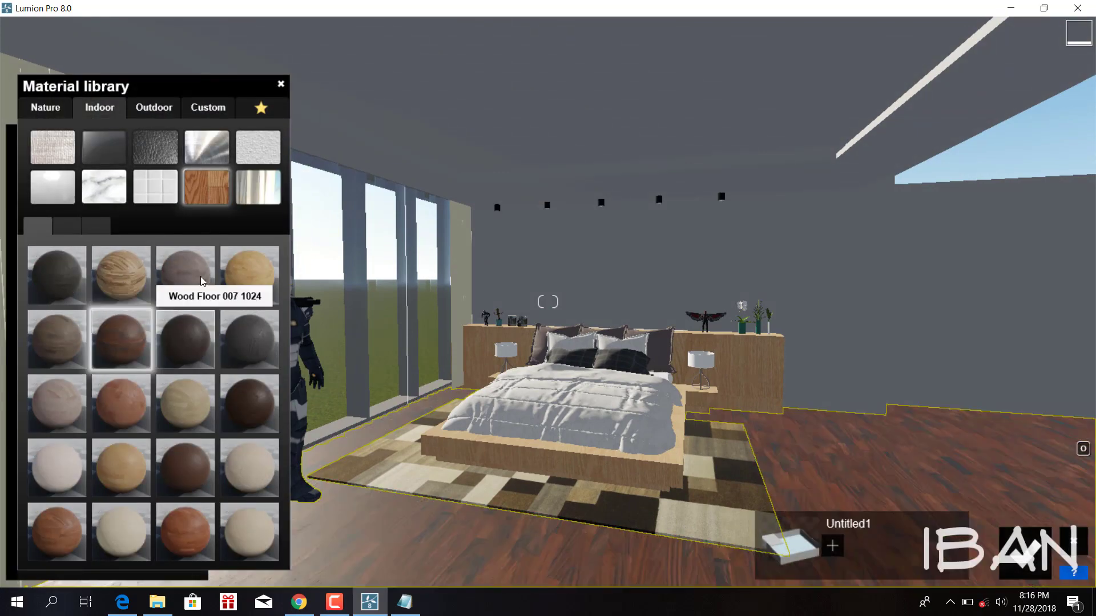
pyautogui.click(249, 273)
pyautogui.click(249, 339)
pyautogui.click(249, 466)
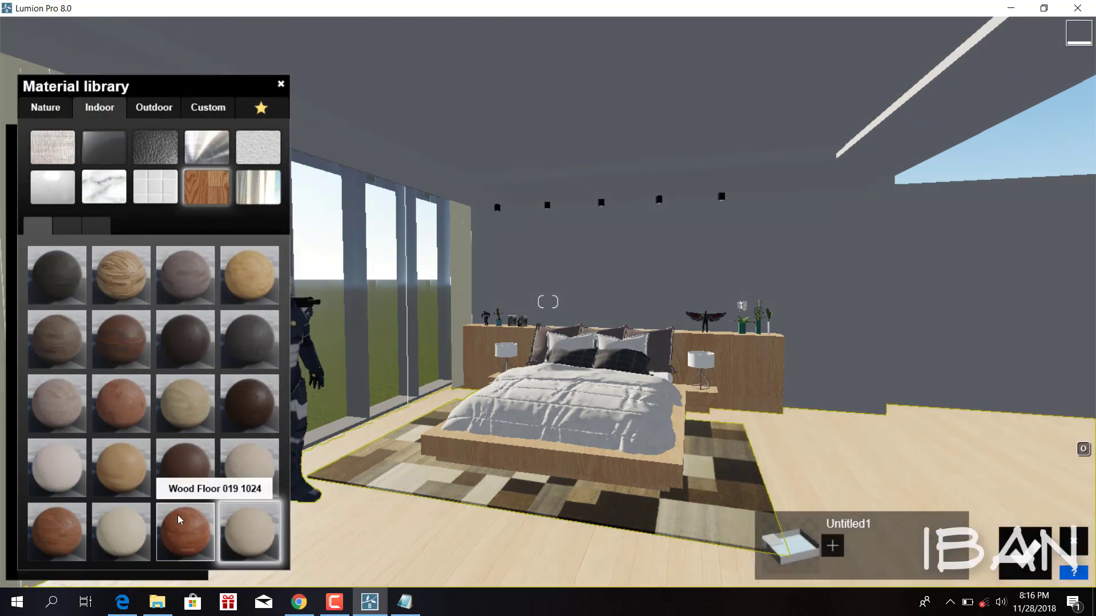
pyautogui.click(121, 531)
pyautogui.click(57, 481)
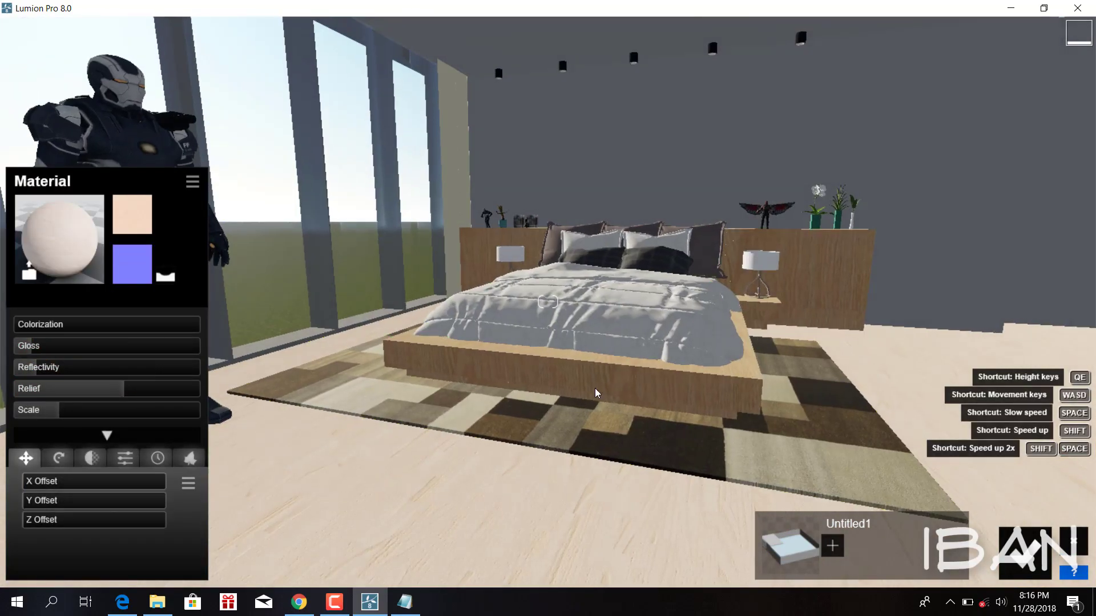
# - Assign a Standard material to the bed
pyautogui.click(505, 344)
pyautogui.click(62, 221)
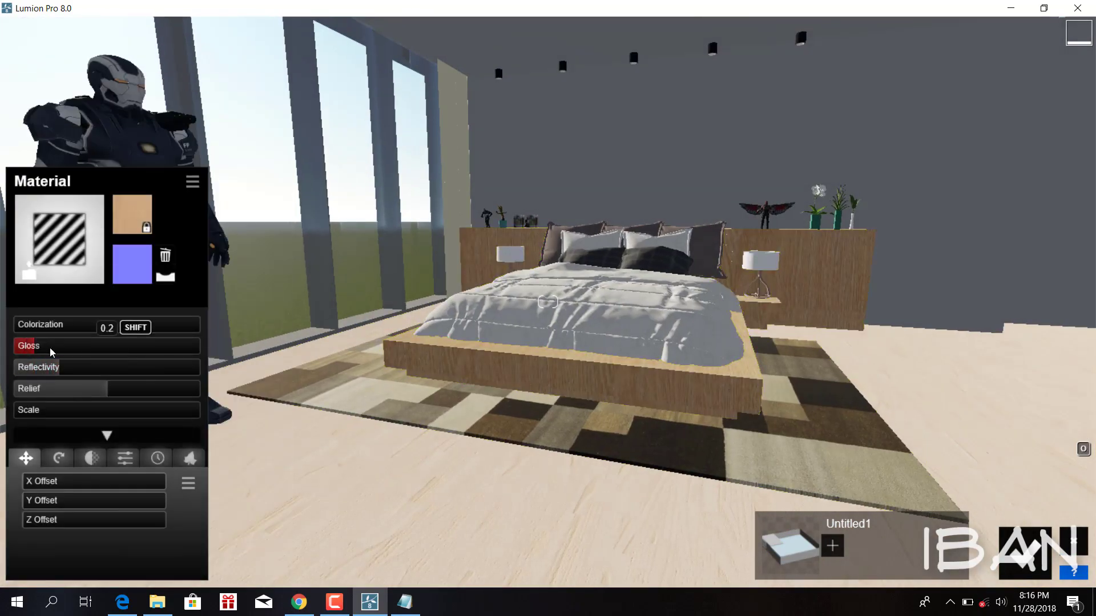
pyautogui.scroll(-5, 548, 308)
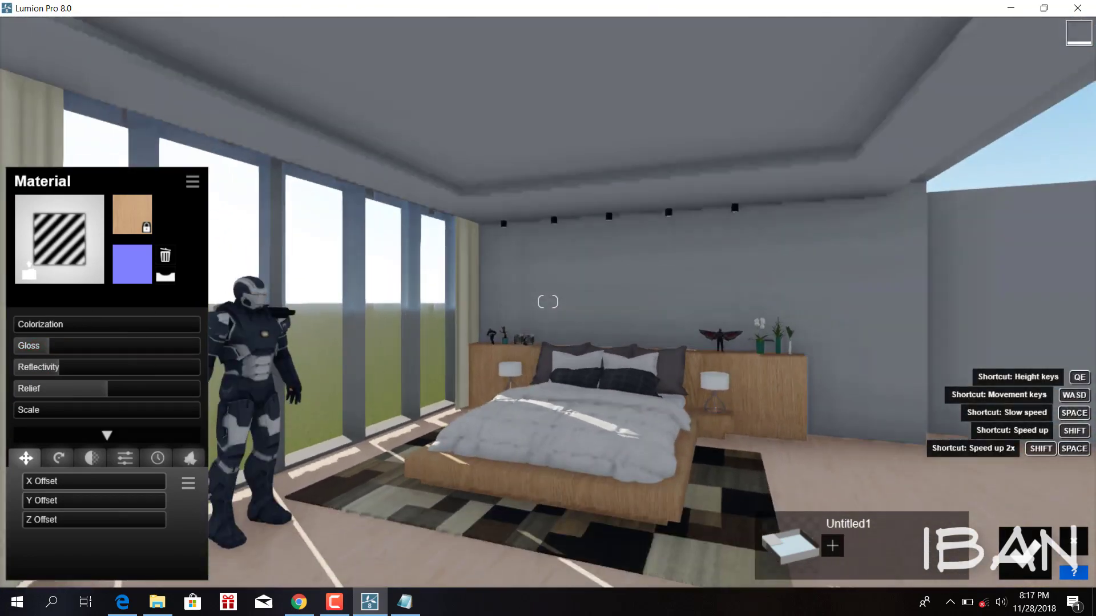
pyautogui.moveTo(579, 256); pyautogui.dragTo(579, 256, button='right')
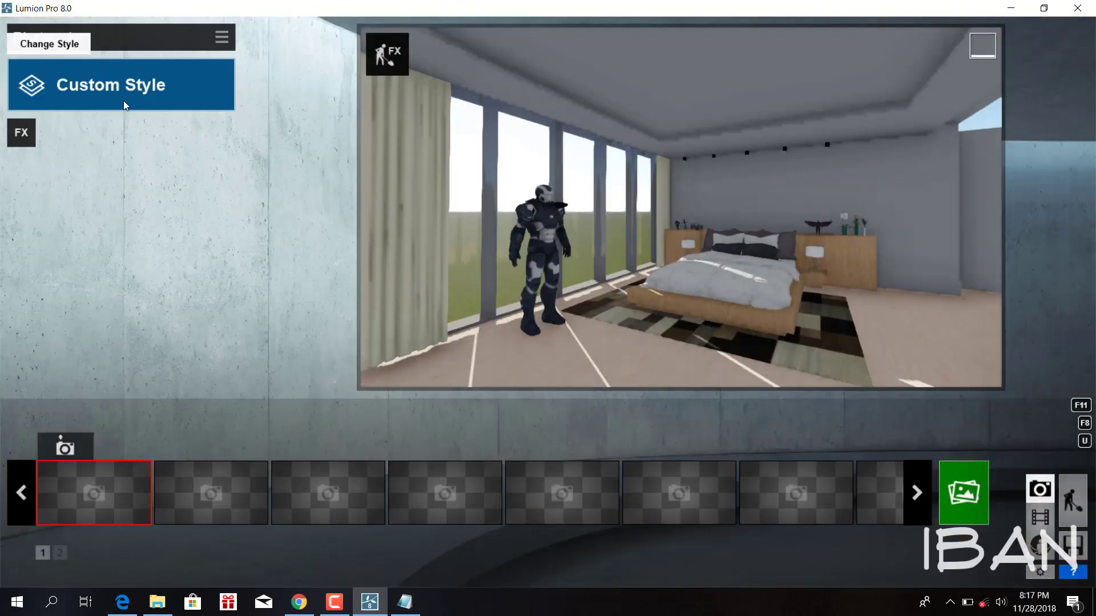
# - Apply the Interior photo style with a 21.9mm focal length and reframe the bedroom camera
pyautogui.click(124, 105)
pyautogui.click(724, 156)
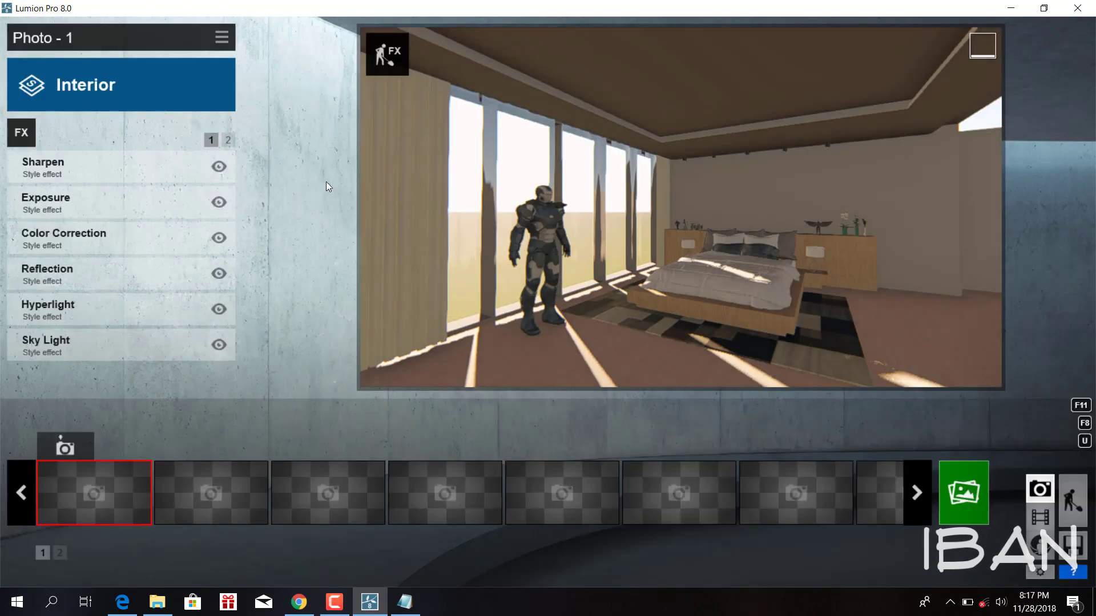
pyautogui.moveTo(605, 366); pyautogui.dragTo(647, 368)
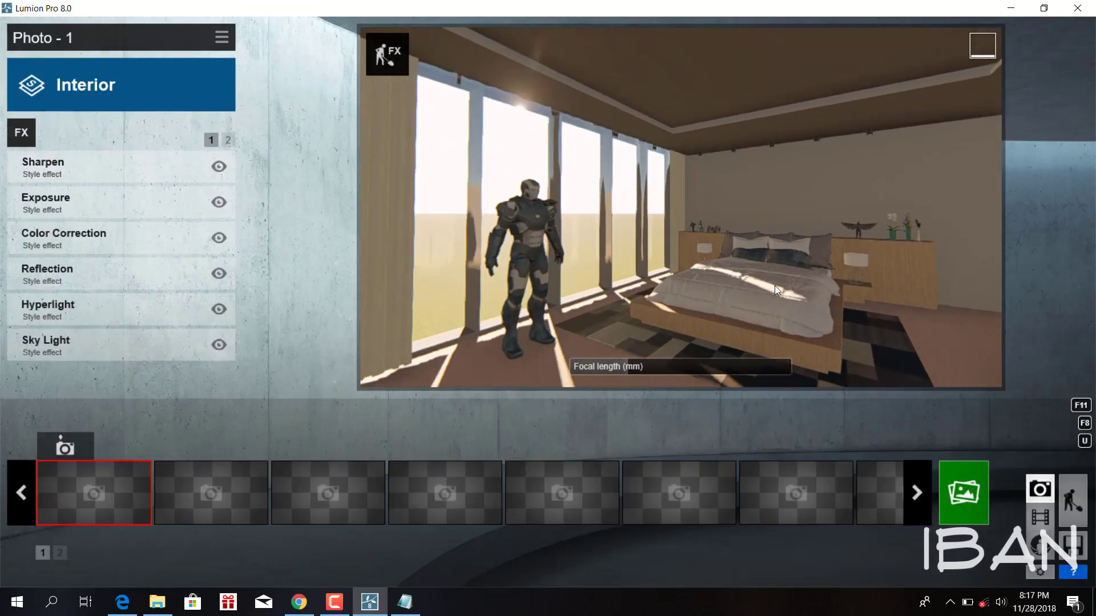
pyautogui.moveTo(701, 228); pyautogui.dragTo(699, 264, button='right')
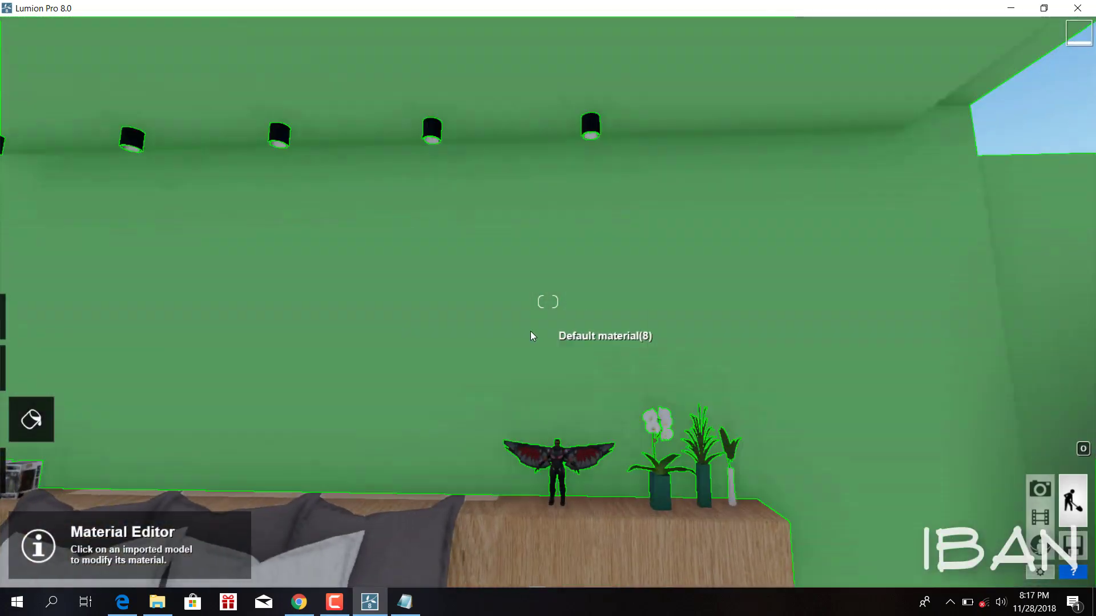
pyautogui.moveTo(529, 331); pyautogui.dragTo(548, 301, button='right')
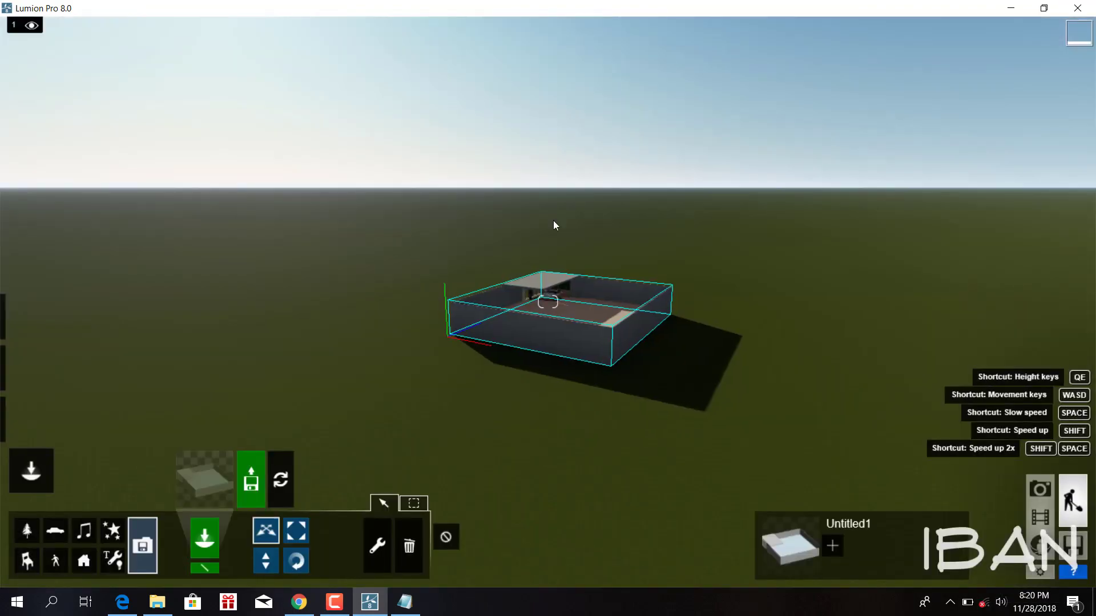
# - Turn the green wall bright white with a Standard material
pyautogui.moveTo(553, 220); pyautogui.dragTo(548, 301, button='right')
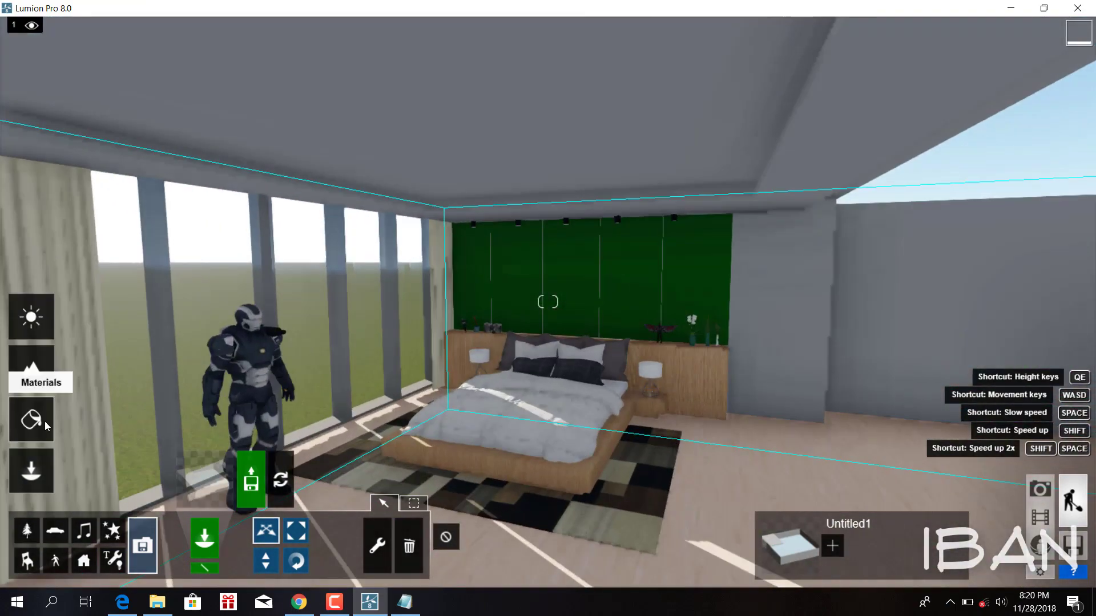
pyautogui.click(29, 366)
pyautogui.click(581, 297)
pyautogui.click(63, 240)
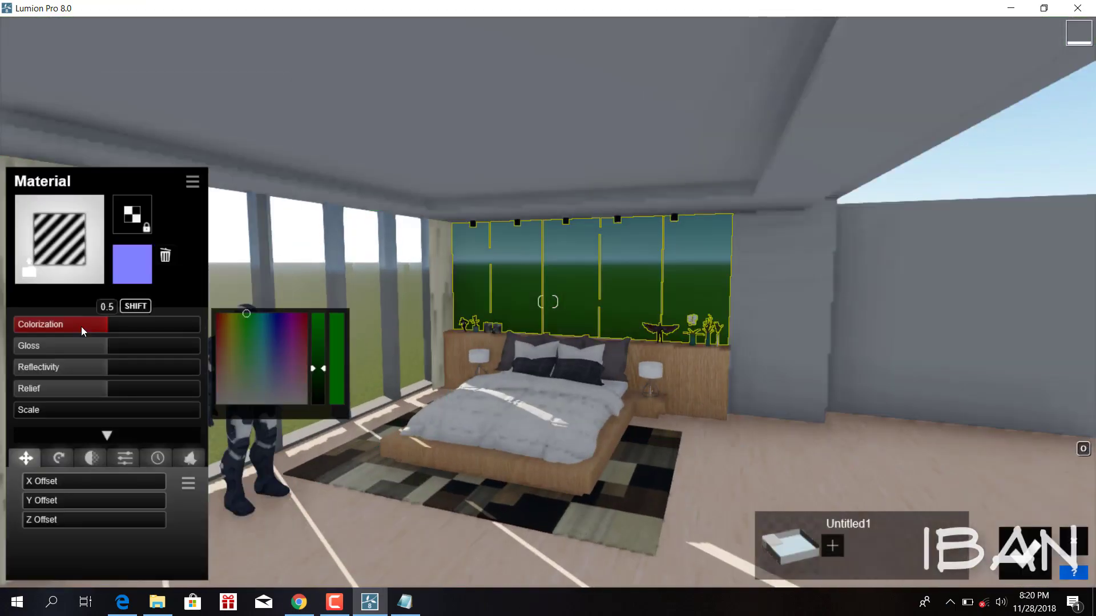
pyautogui.moveTo(318, 368); pyautogui.dragTo(318, 314)
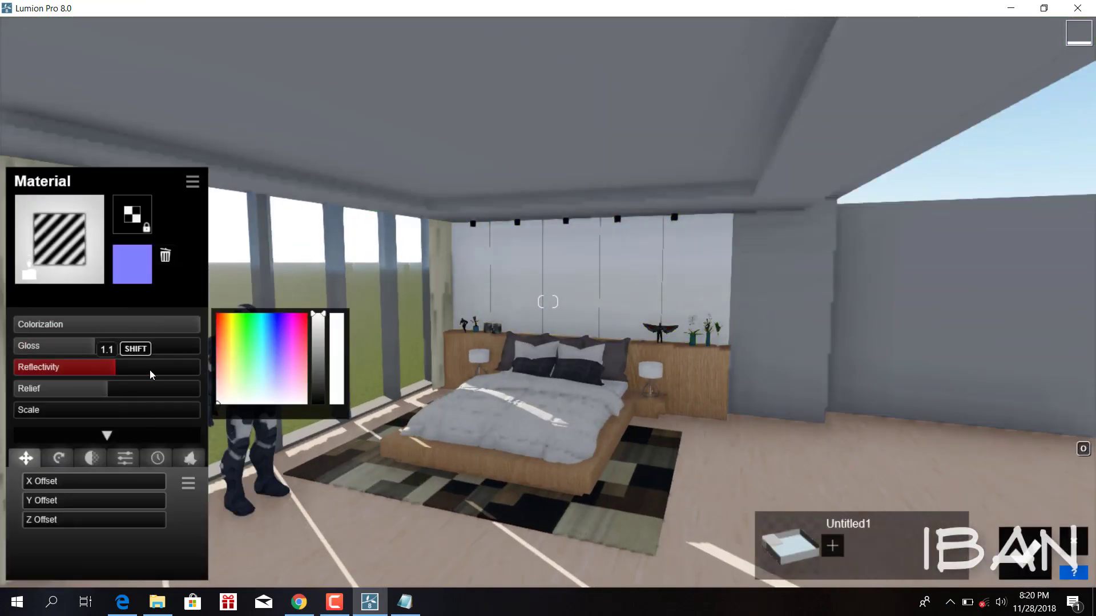
# - Apply Standard materials to the lamp legs and duvet, raising the white material's reflectivity
pyautogui.click(730, 422)
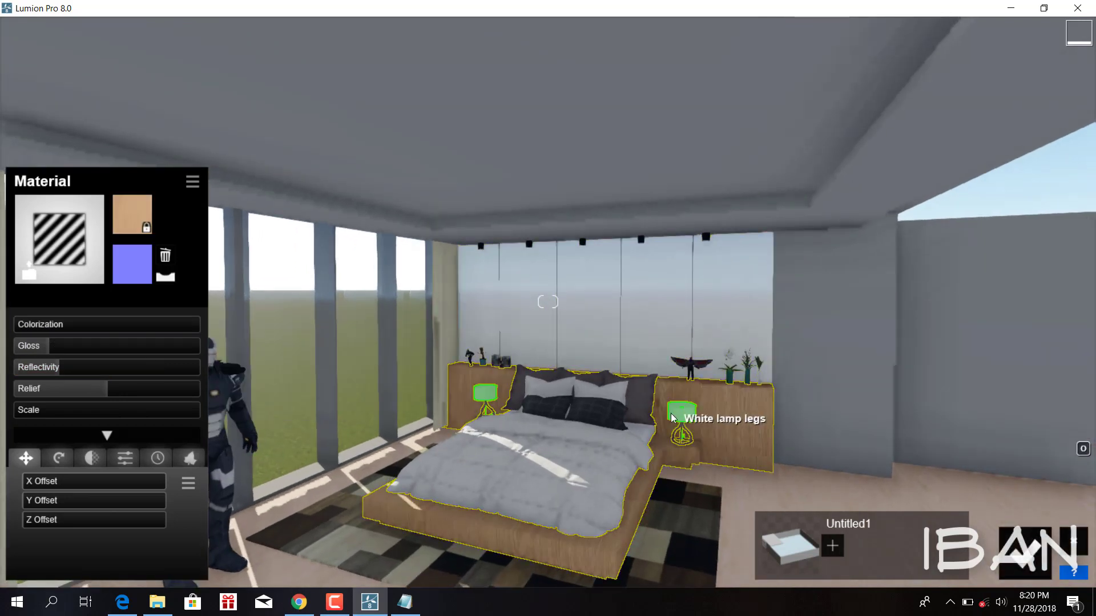
pyautogui.click(683, 441)
pyautogui.click(32, 292)
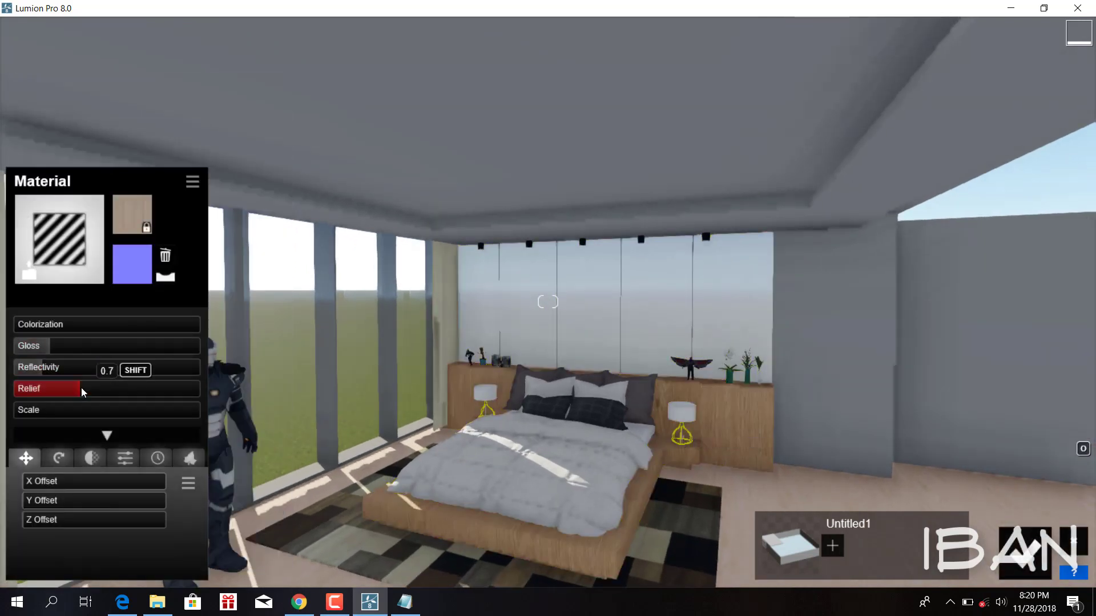
pyautogui.click(514, 451)
pyautogui.click(57, 287)
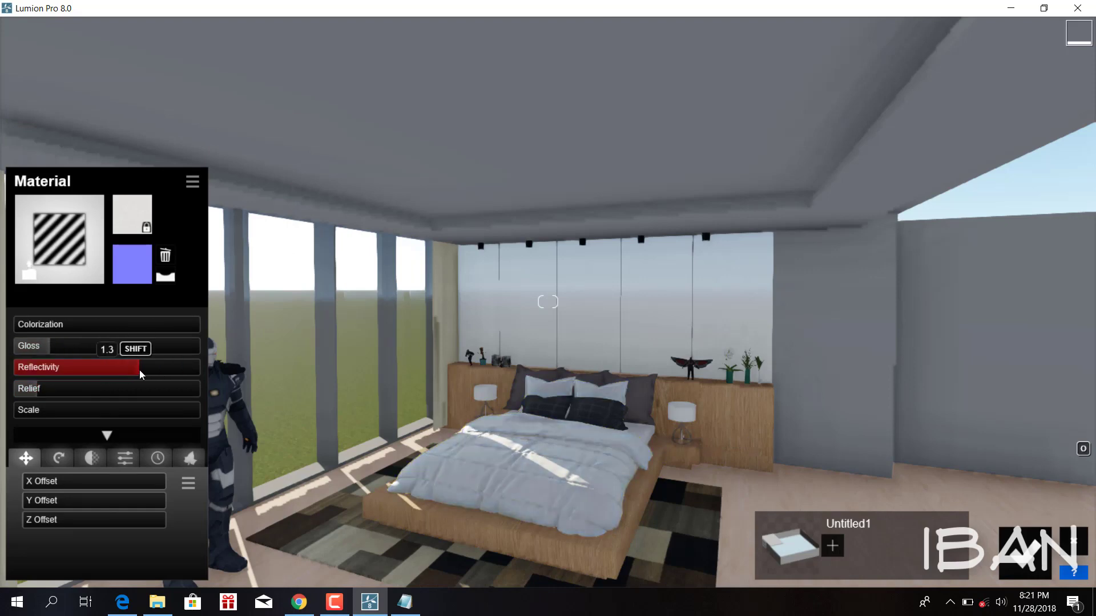
pyautogui.click(59, 239)
pyautogui.click(59, 286)
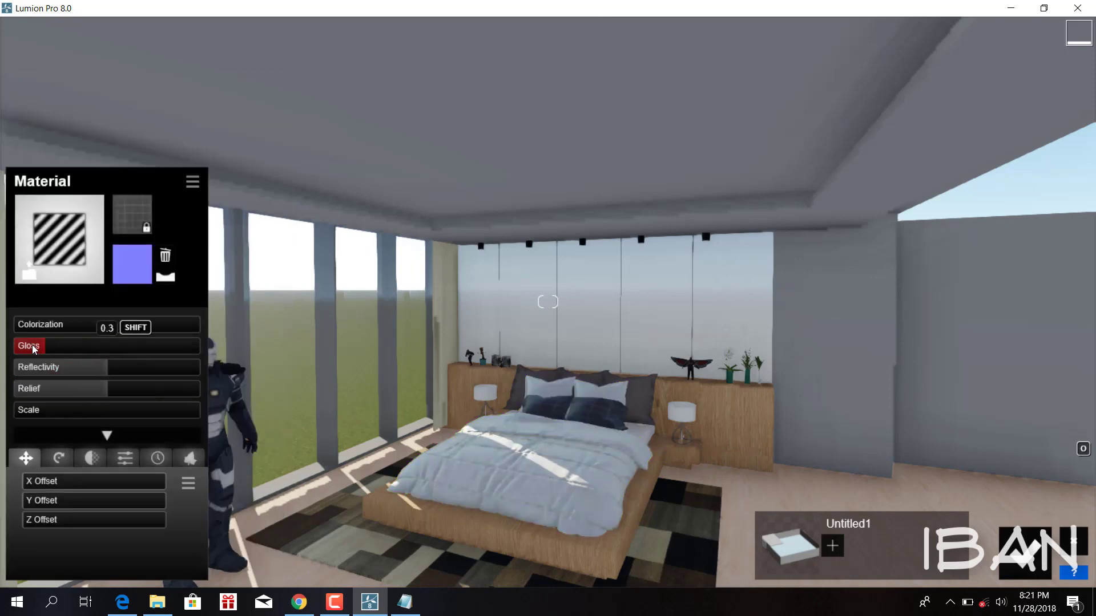
# - Give the pillows a striped Standard material with adjusted colour, then reselect the wood cabinet and lamp legs
pyautogui.click(590, 389)
pyautogui.click(57, 287)
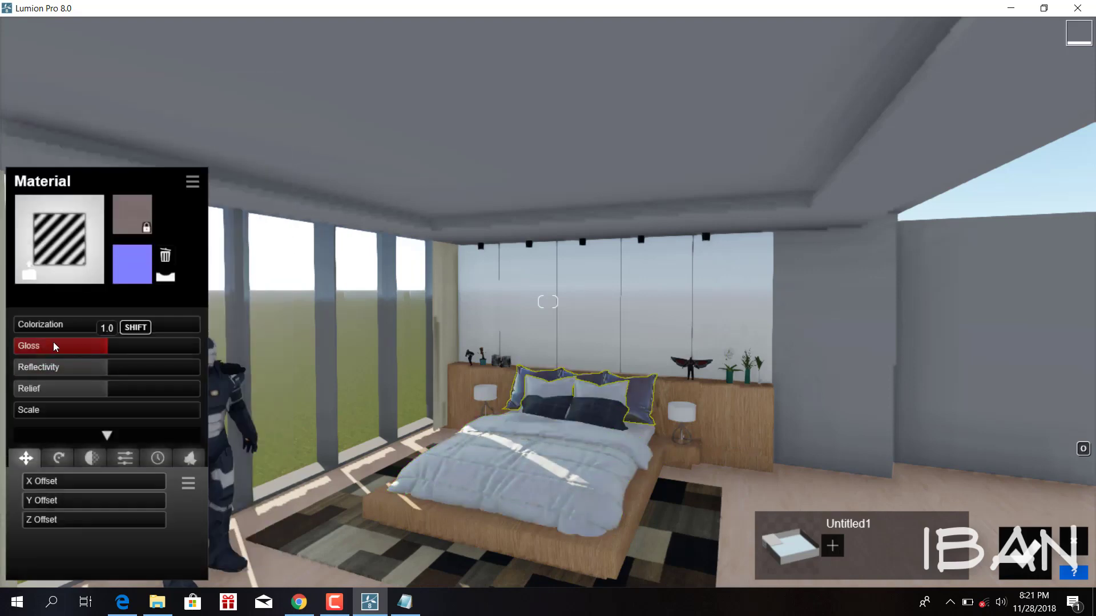
pyautogui.click(93, 328)
pyautogui.click(740, 437)
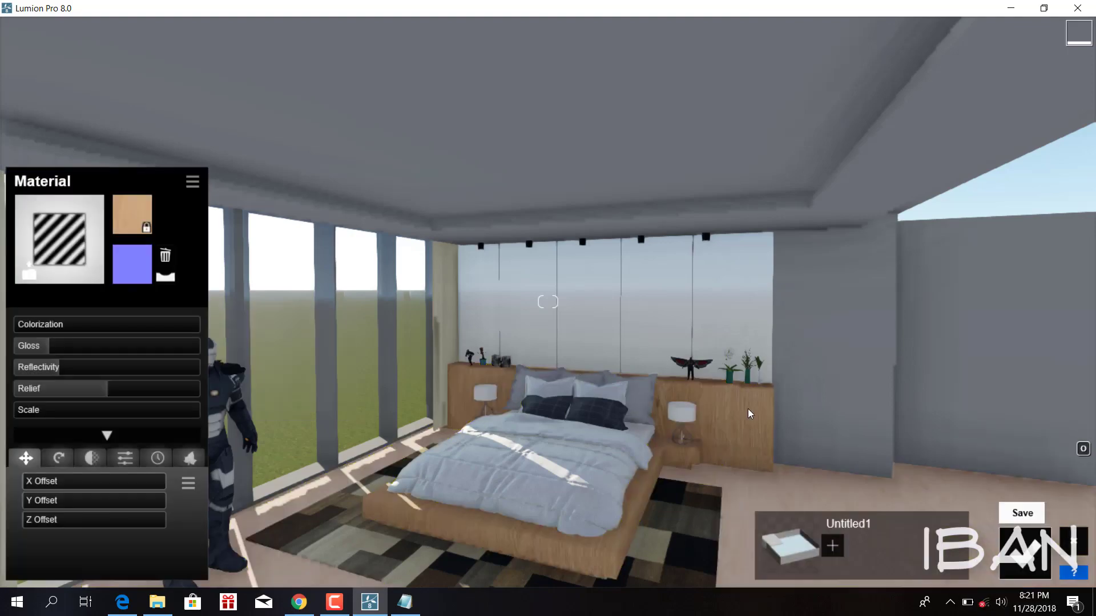
pyautogui.click(684, 434)
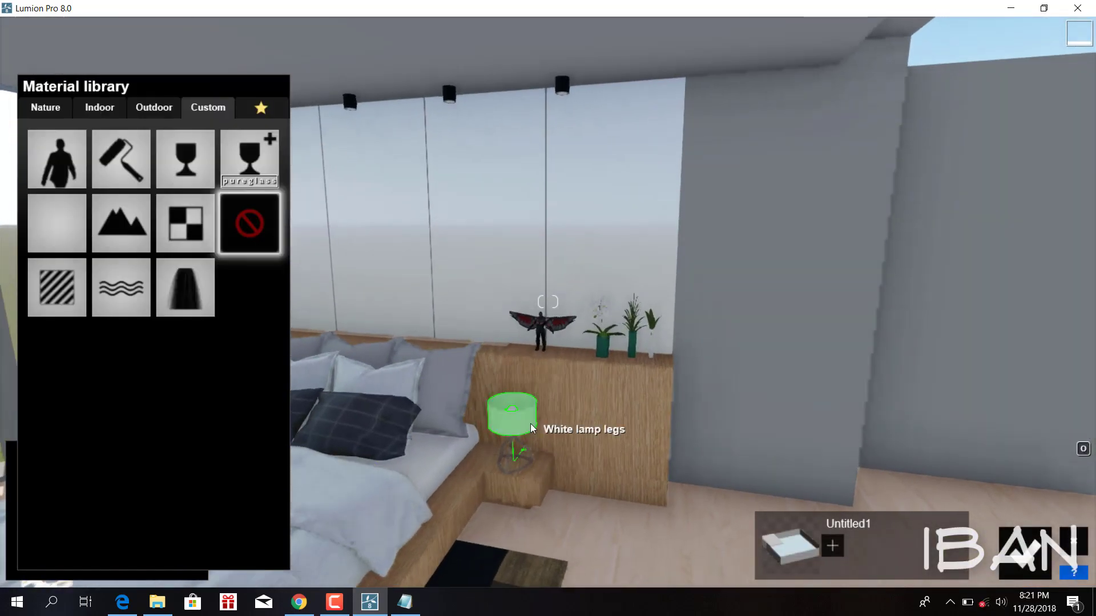
# - Apply the Indoor Curtains 014 mesh material to the sheer curtains
pyautogui.click(100, 107)
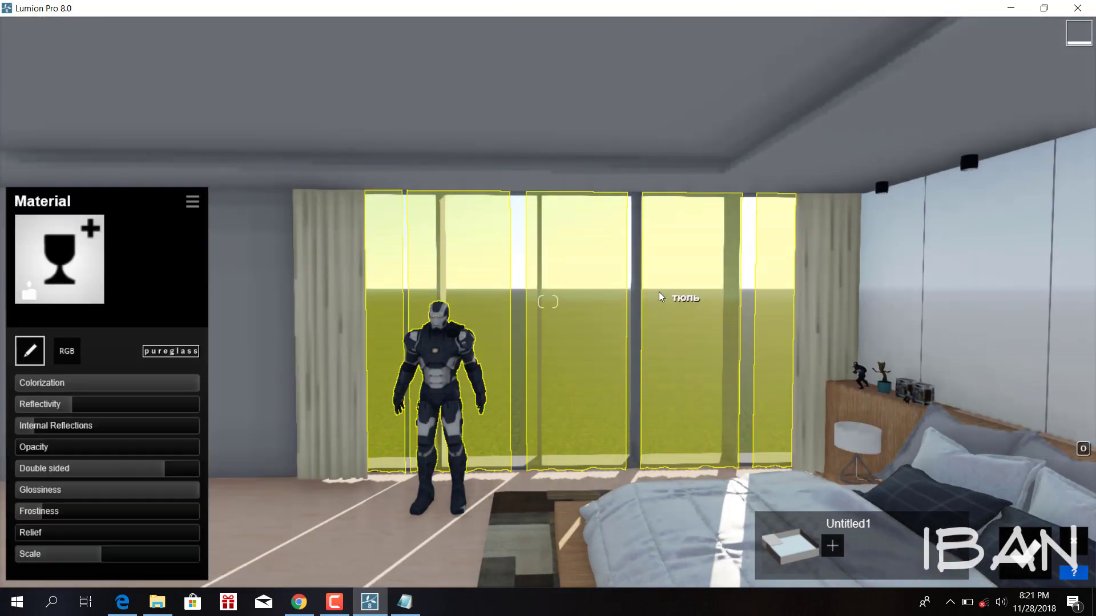
pyautogui.click(59, 259)
pyautogui.click(258, 186)
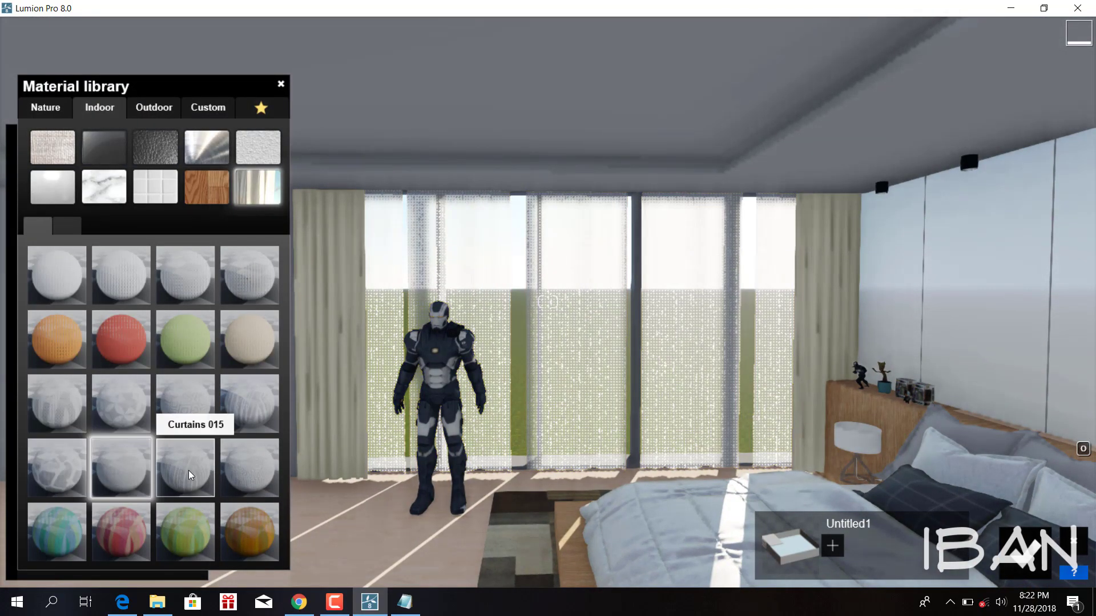
pyautogui.click(121, 467)
# - Give the side drapes a patterned Poliigon wallpaper material and save the material changes
pyautogui.click(355, 245)
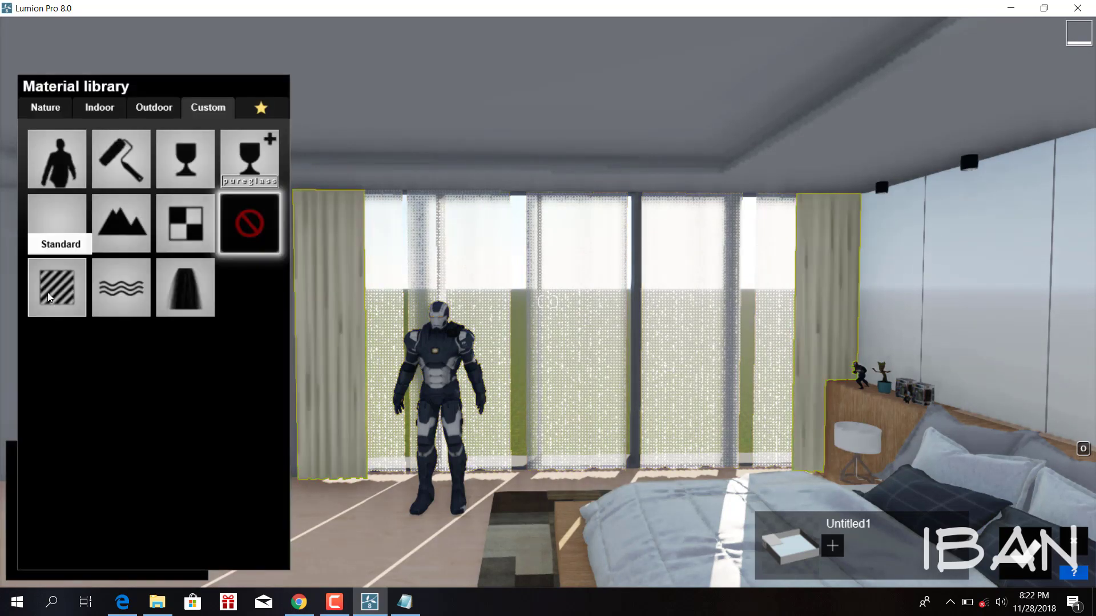
pyautogui.click(100, 108)
pyautogui.click(67, 225)
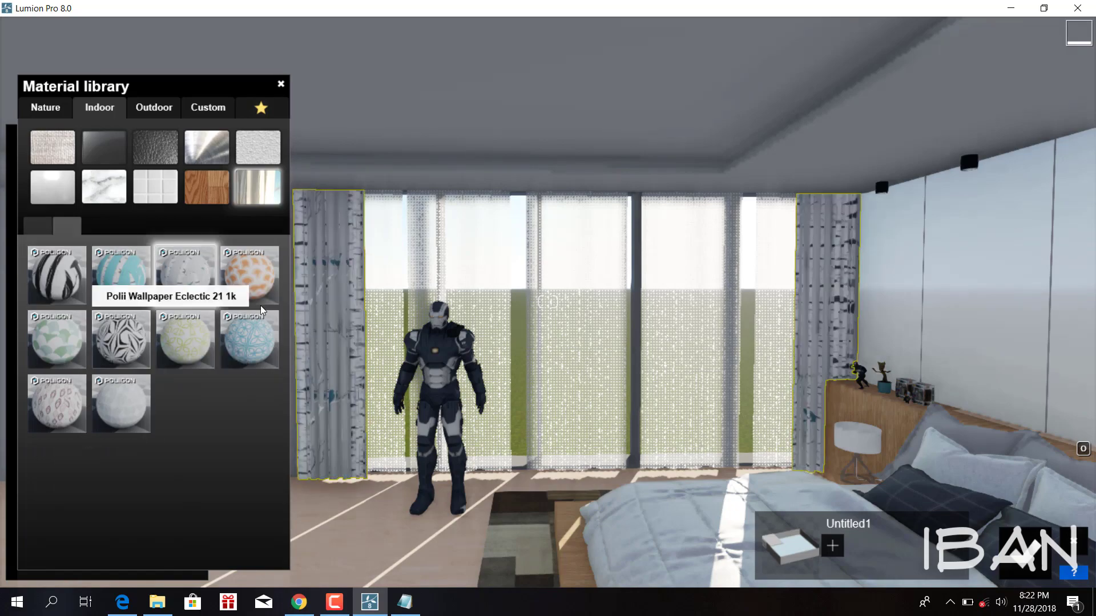
pyautogui.click(1069, 542)
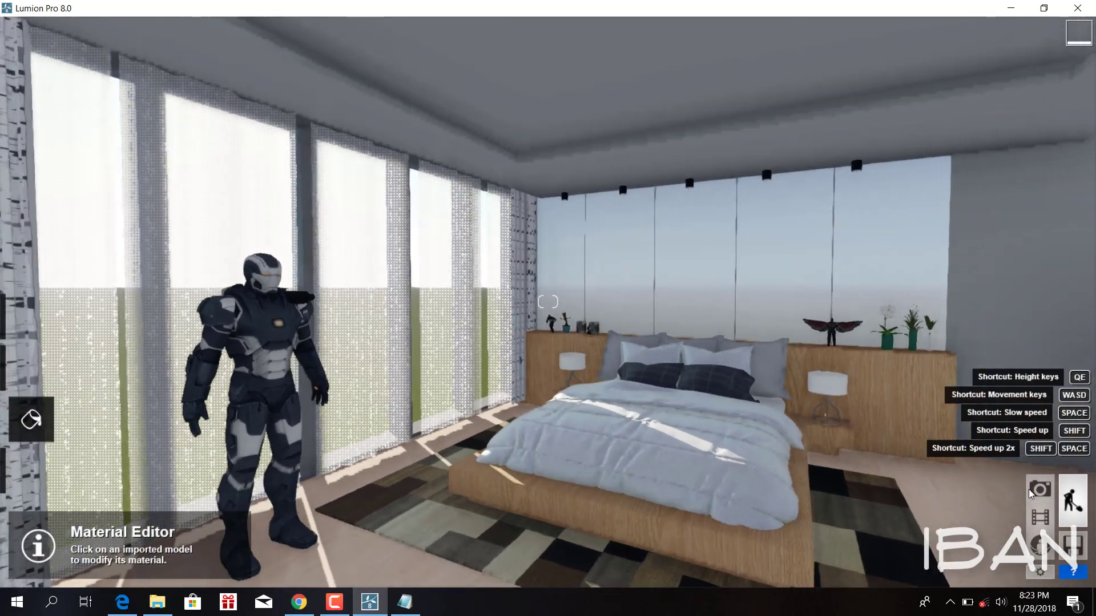
pyautogui.click(1040, 489)
# - Return to Build mode and reopen material editing, briefly selecting the armour figure's material
pyautogui.click(21, 134)
pyautogui.click(240, 167)
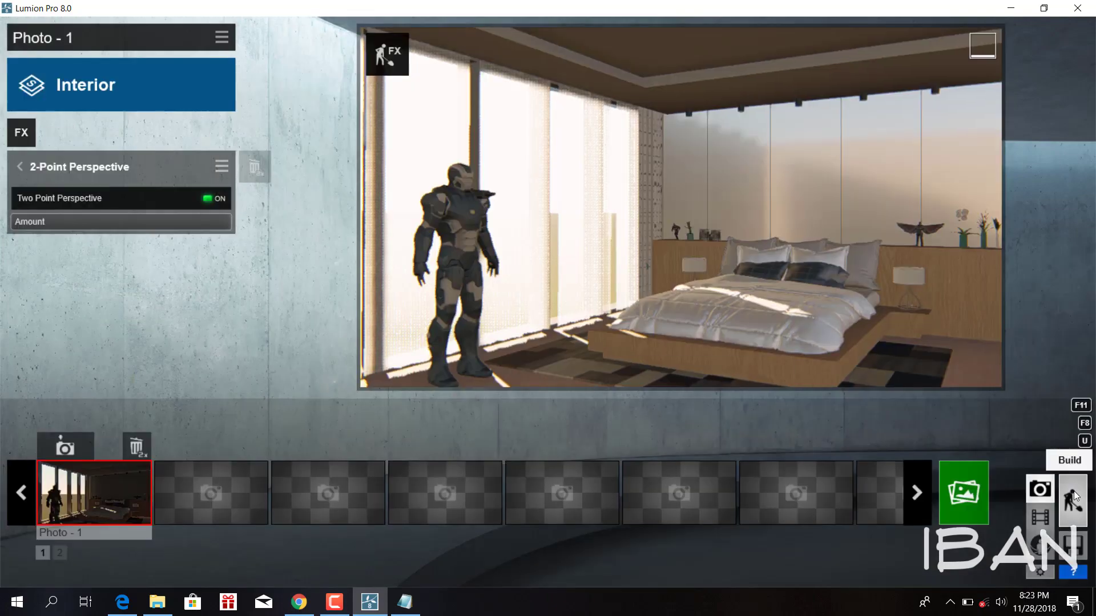
pyautogui.click(1073, 496)
pyautogui.click(365, 345)
pyautogui.click(63, 288)
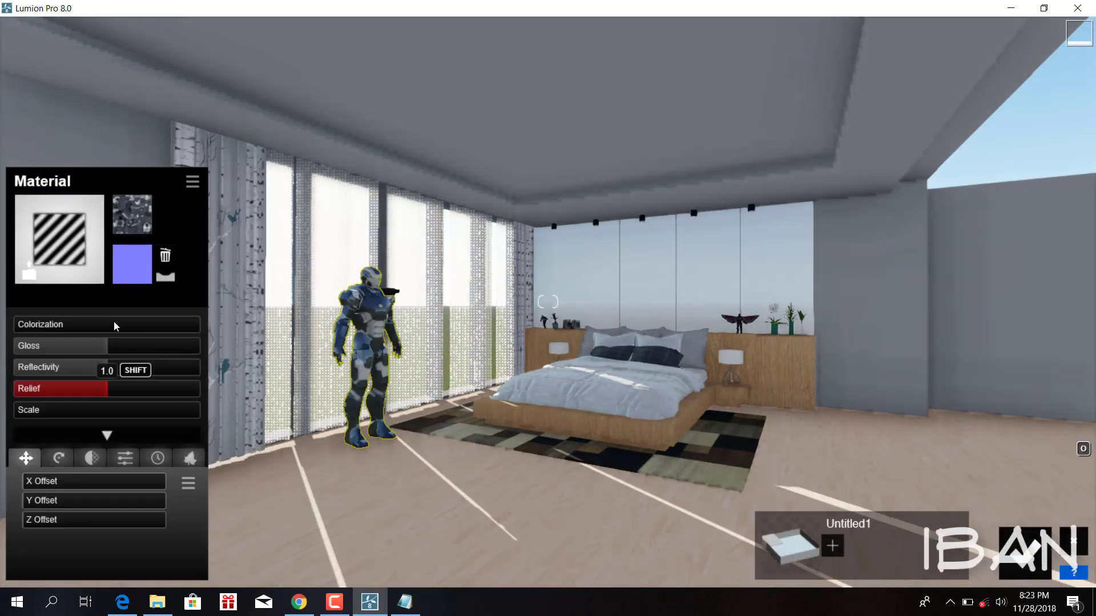
pyautogui.click(1068, 542)
# - Give the rug a Standard material with gloss lowered to about 0.1
pyautogui.click(714, 459)
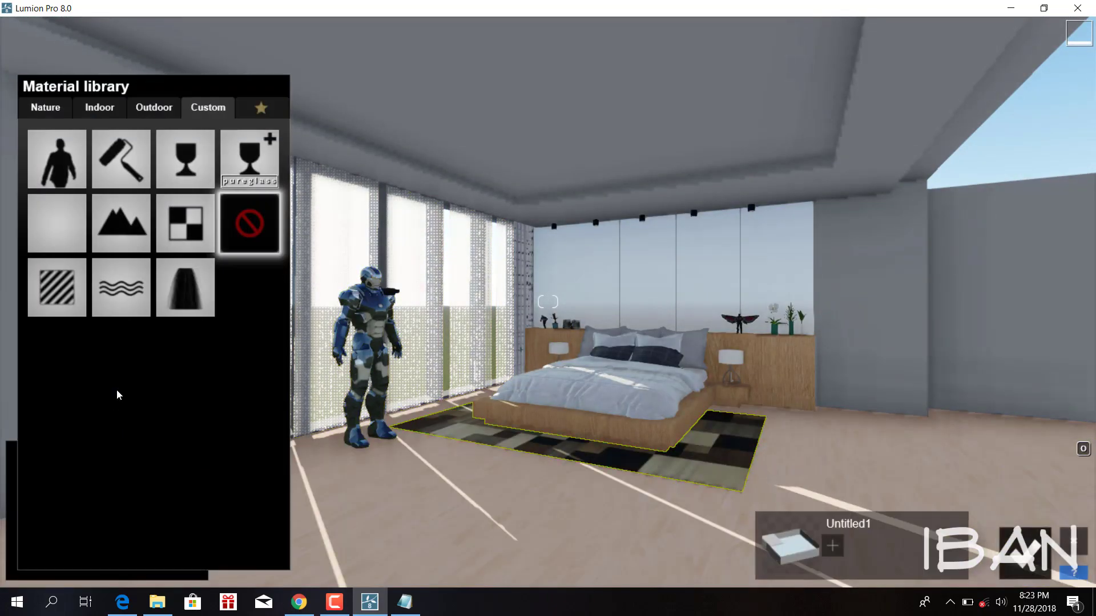
pyautogui.click(178, 214)
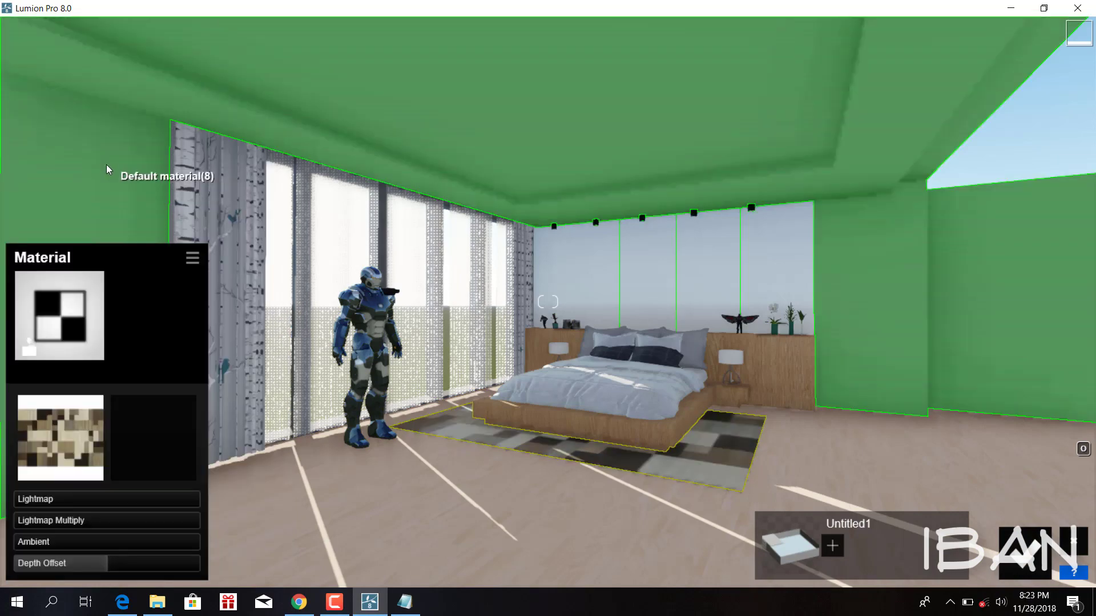
pyautogui.click(68, 321)
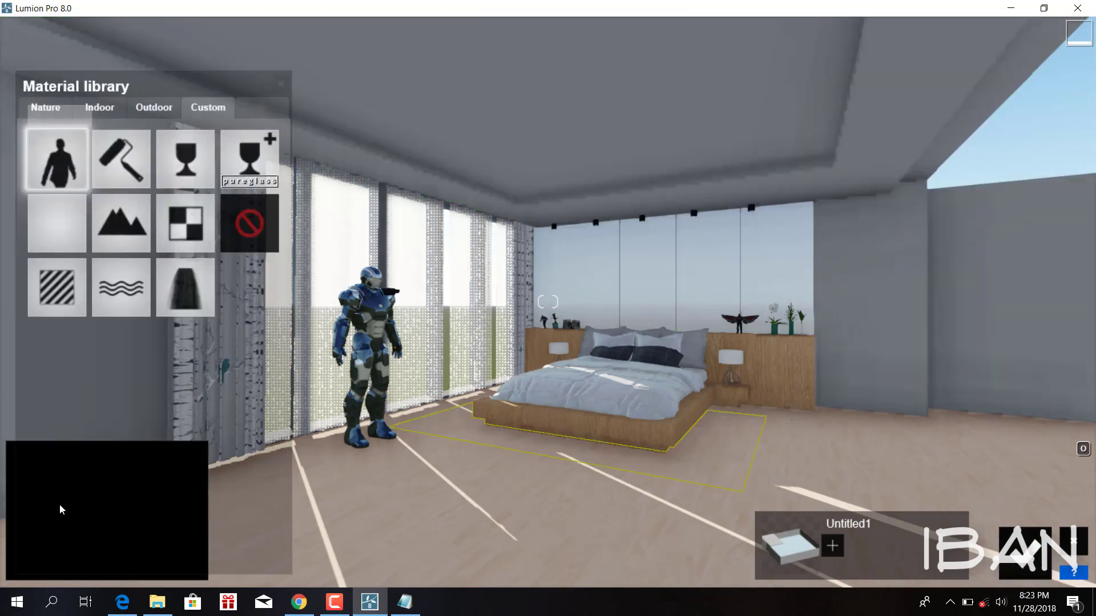
pyautogui.click(54, 162)
pyautogui.click(712, 473)
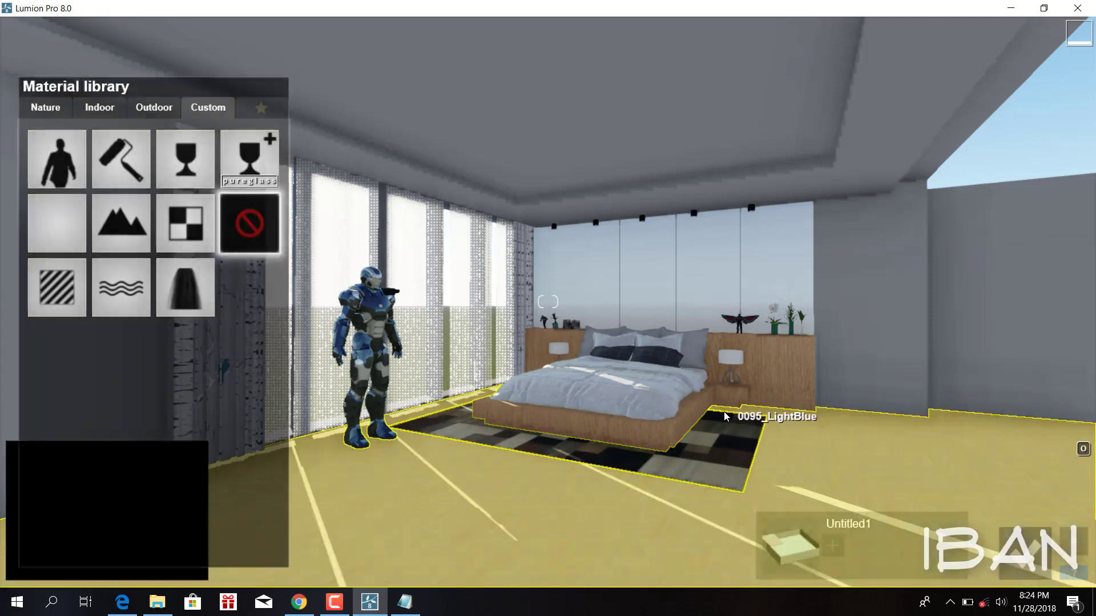
pyautogui.click(82, 292)
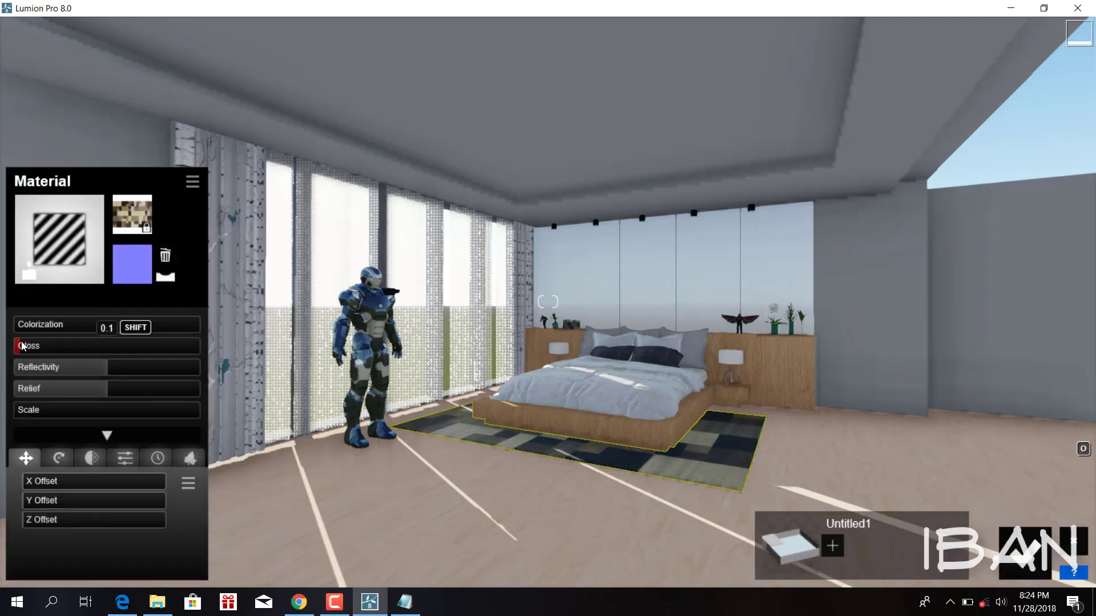
pyautogui.click(91, 458)
# - Save the scene as 1.ls8 and go back to Photo - 1
pyautogui.press('w')
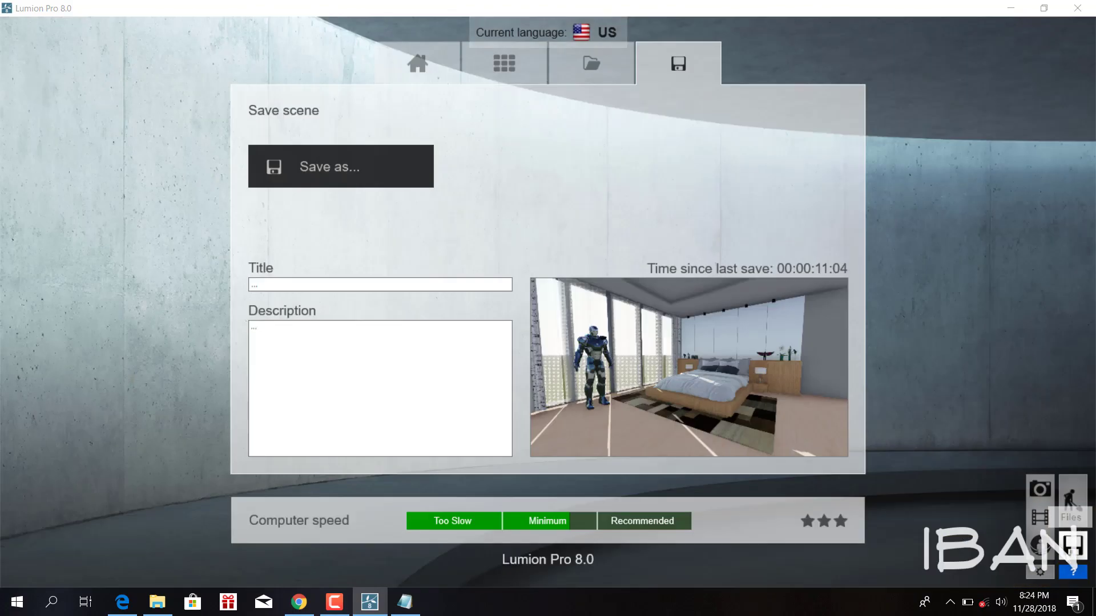
pyautogui.click(420, 164)
pyautogui.click(432, 336)
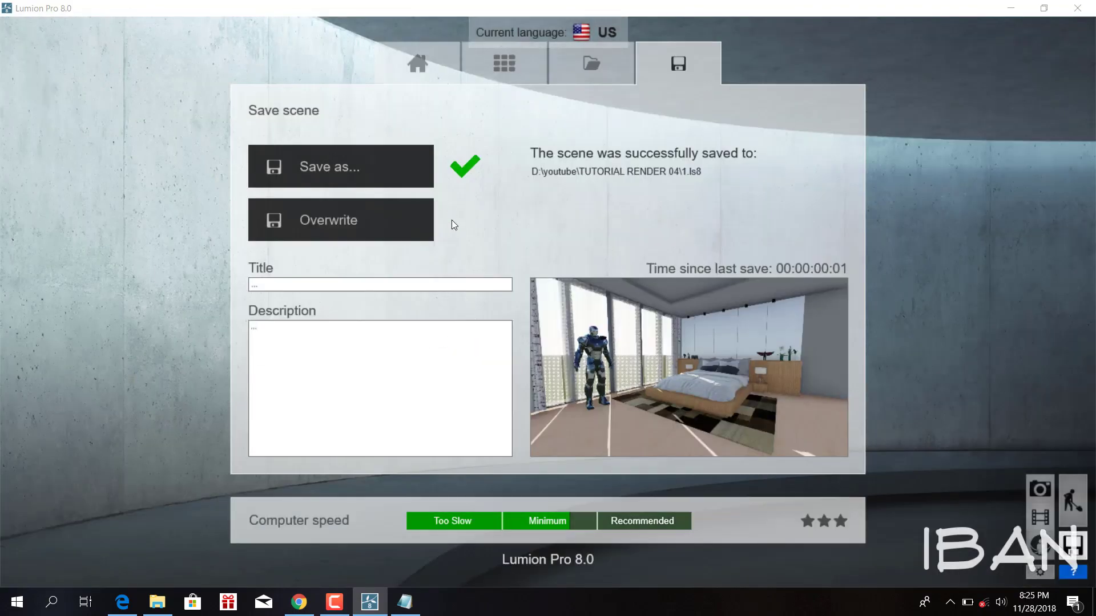
pyautogui.click(1053, 492)
# - Add a Sun effect to Photo - 1 and adjust its heading
pyautogui.click(37, 166)
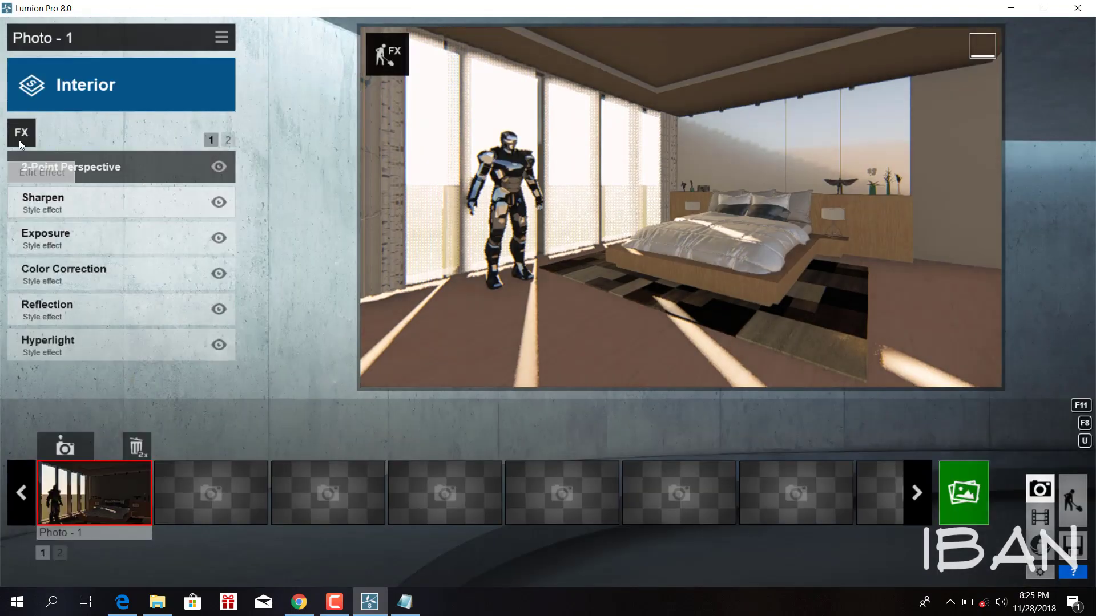
pyautogui.click(21, 132)
pyautogui.click(331, 160)
pyautogui.moveTo(127, 214)
pyautogui.mouseDown()
pyautogui.moveTo(211, 217)
pyautogui.moveTo(166, 240)
pyautogui.moveTo(111, 239)
pyautogui.mouseUp()
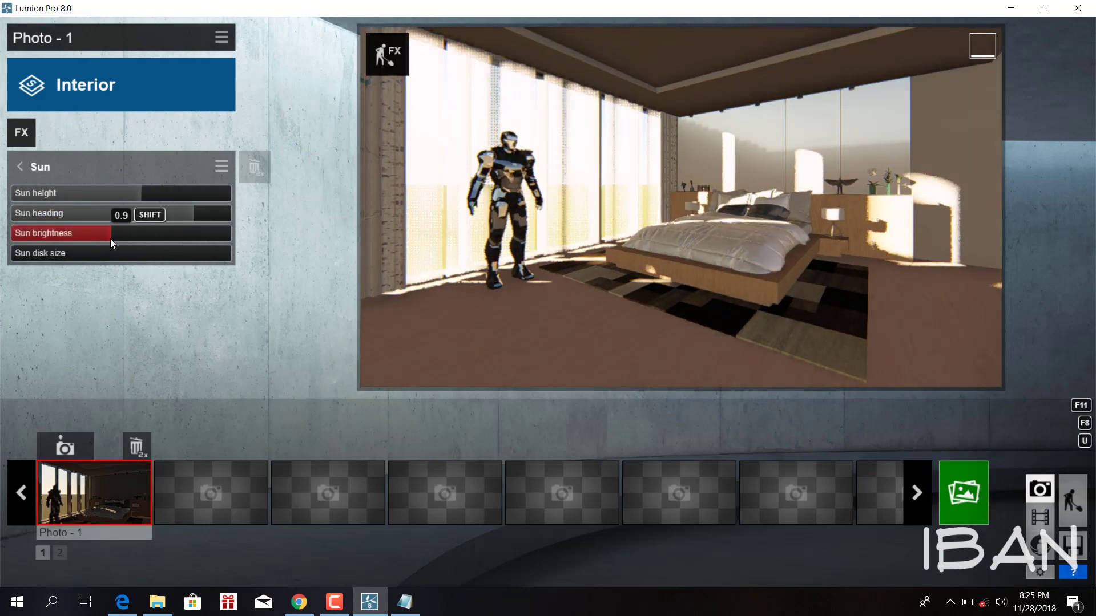
# - Render Photo - 1 at Desktop 1920x1080 as a JPG
pyautogui.click(964, 492)
pyautogui.click(409, 485)
pyautogui.write('1')
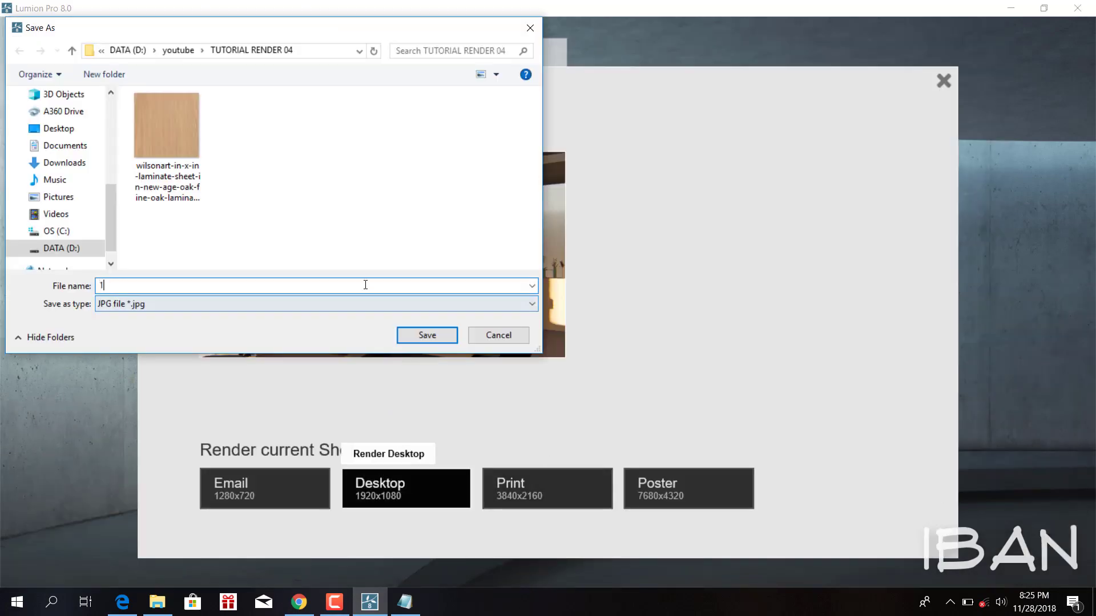
pyautogui.click(427, 338)
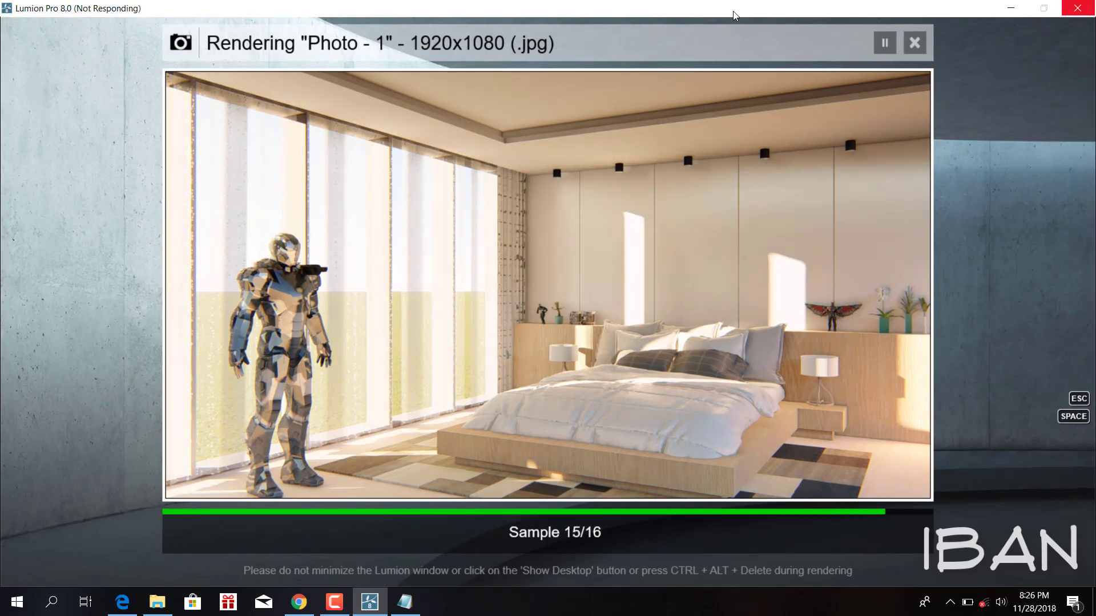
pyautogui.click(832, 467)
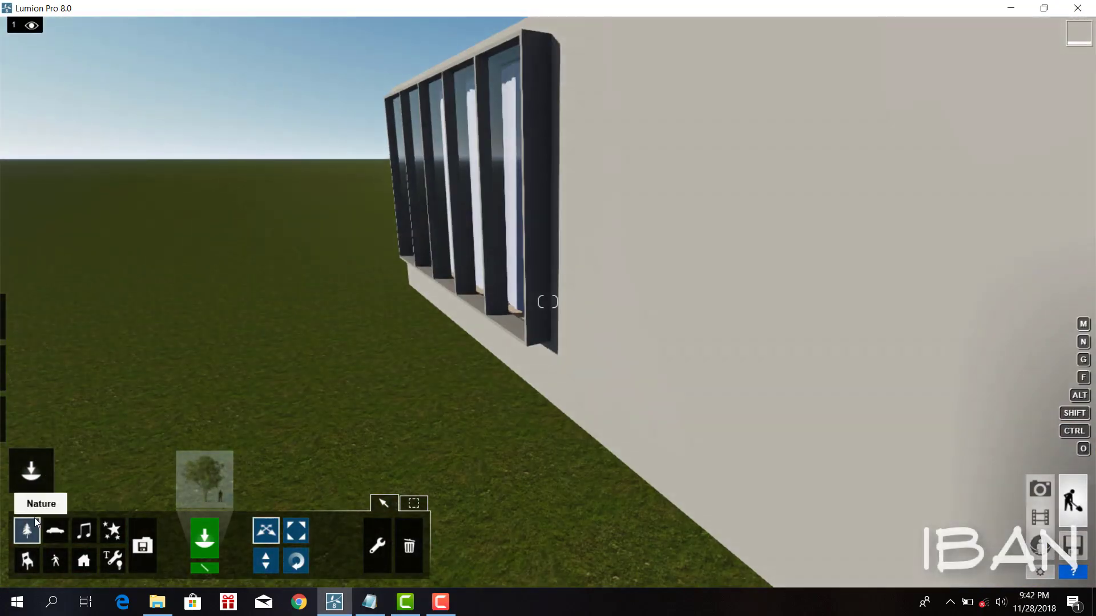
# - Place an Area Light at the bedroom window, rotated toward it, widened and lengthened
pyautogui.click(229, 483)
pyautogui.click(300, 214)
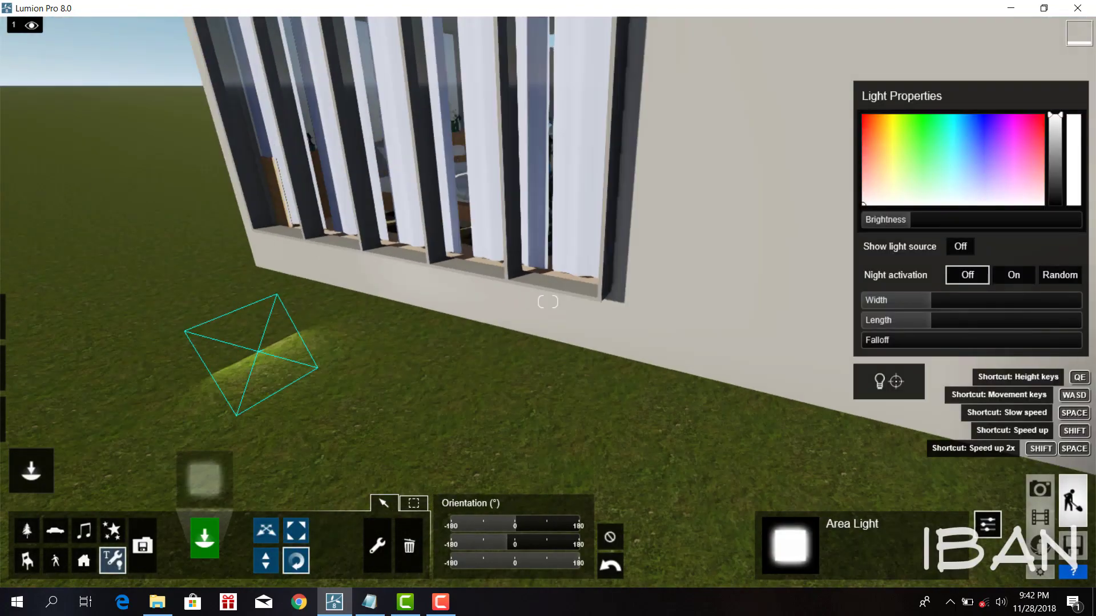
pyautogui.click(285, 363)
pyautogui.moveTo(505, 539)
pyautogui.mouseDown()
pyautogui.moveTo(573, 523)
pyautogui.moveTo(547, 526)
pyautogui.mouseUp()
pyautogui.moveTo(931, 299); pyautogui.dragTo(1008, 299)
pyautogui.moveTo(931, 319); pyautogui.dragTo(1019, 319)
# - In Photo mode, adjust the photo effects to set Color Correction temperature 0.4
pyautogui.press('s')
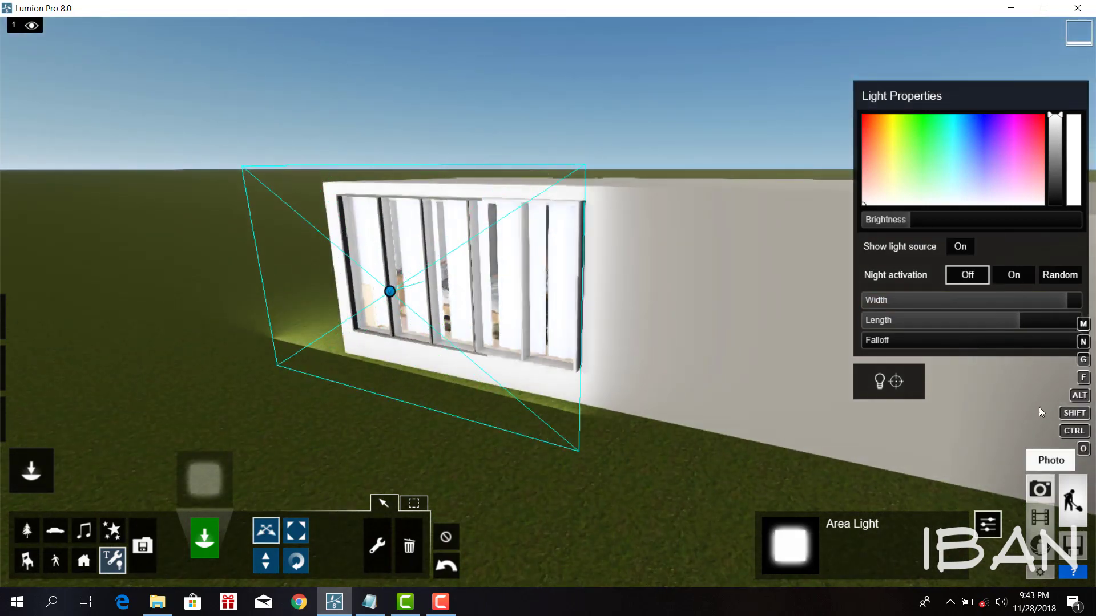
pyautogui.click(1040, 489)
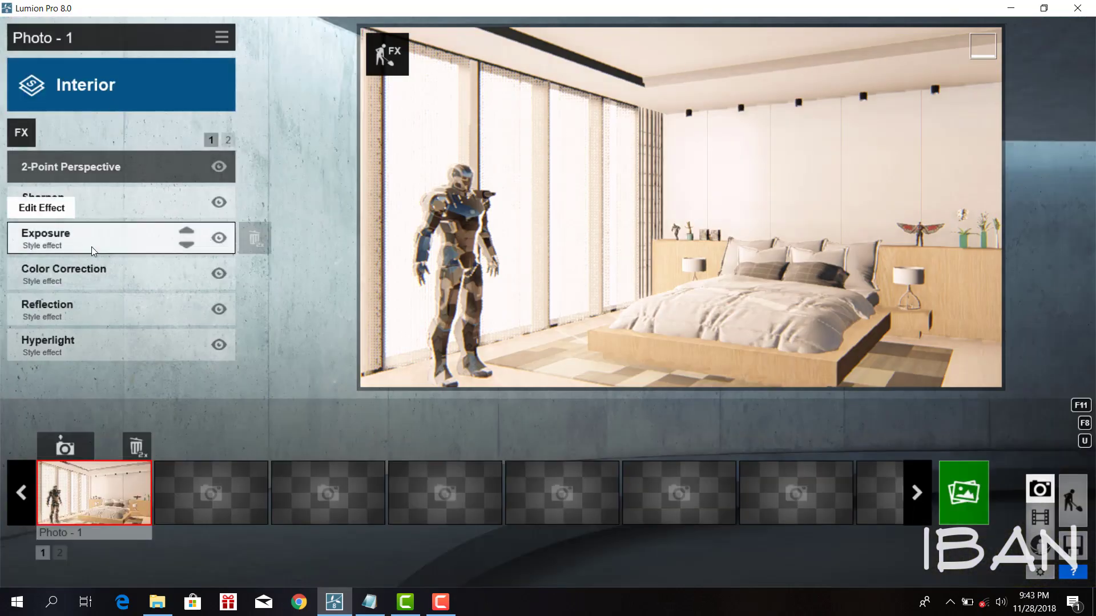
pyautogui.click(93, 251)
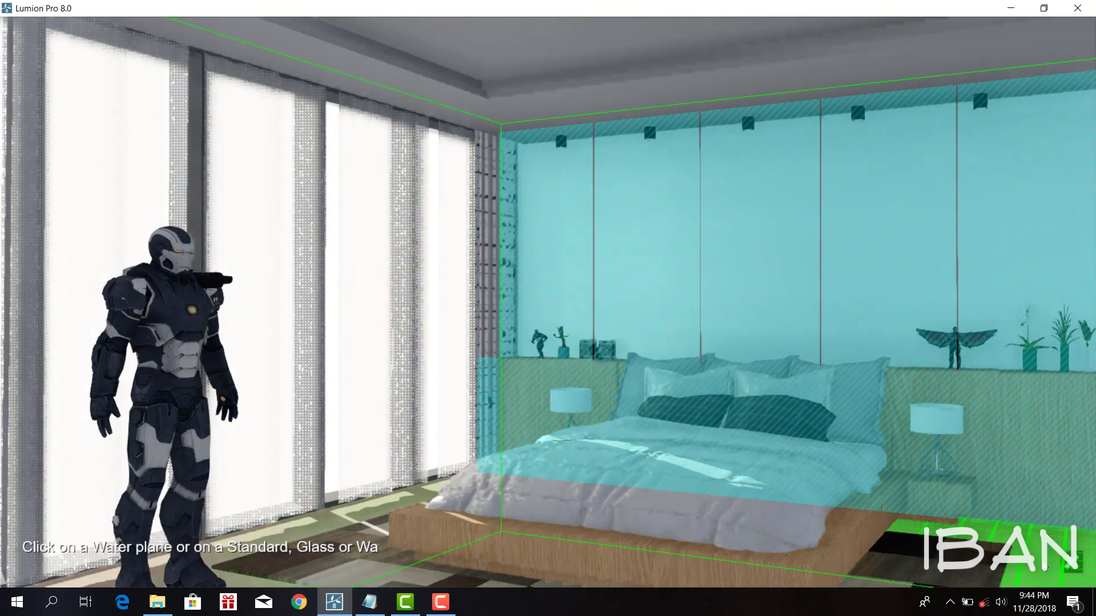
# - Finish the reflection planes, lower Flicker Reduction to 0.1 and open Color Correction
pyautogui.click(438, 555)
pyautogui.moveTo(149, 248); pyautogui.dragTo(8, 261)
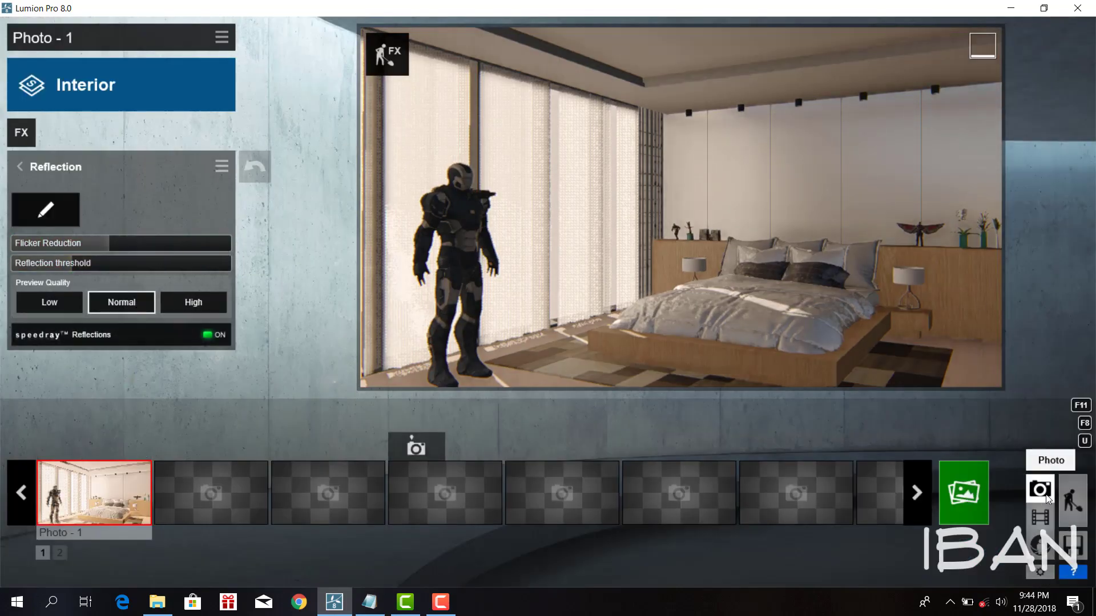
pyautogui.click(44, 171)
pyautogui.click(68, 268)
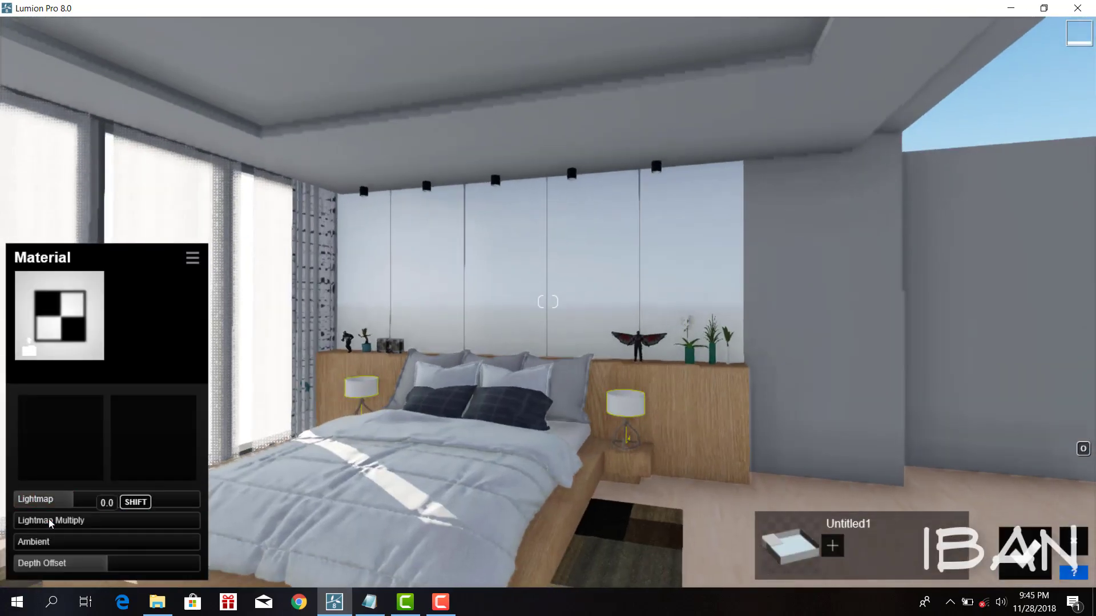
# - Close the material settings, check the photo preview, and return to editing lights
pyautogui.click(1073, 571)
pyautogui.click(1039, 490)
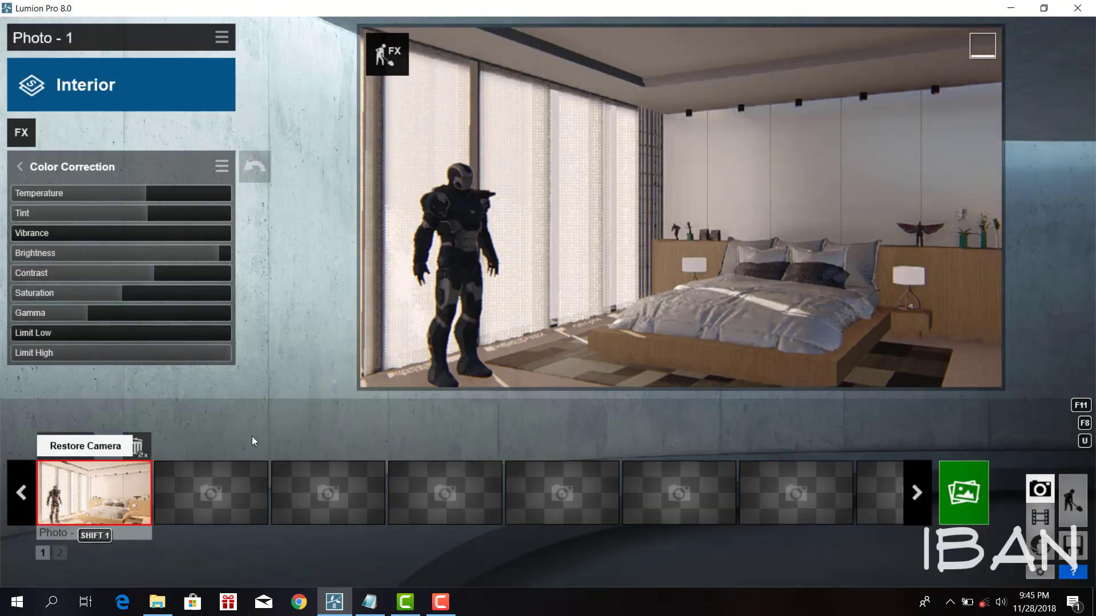
pyautogui.click(1079, 500)
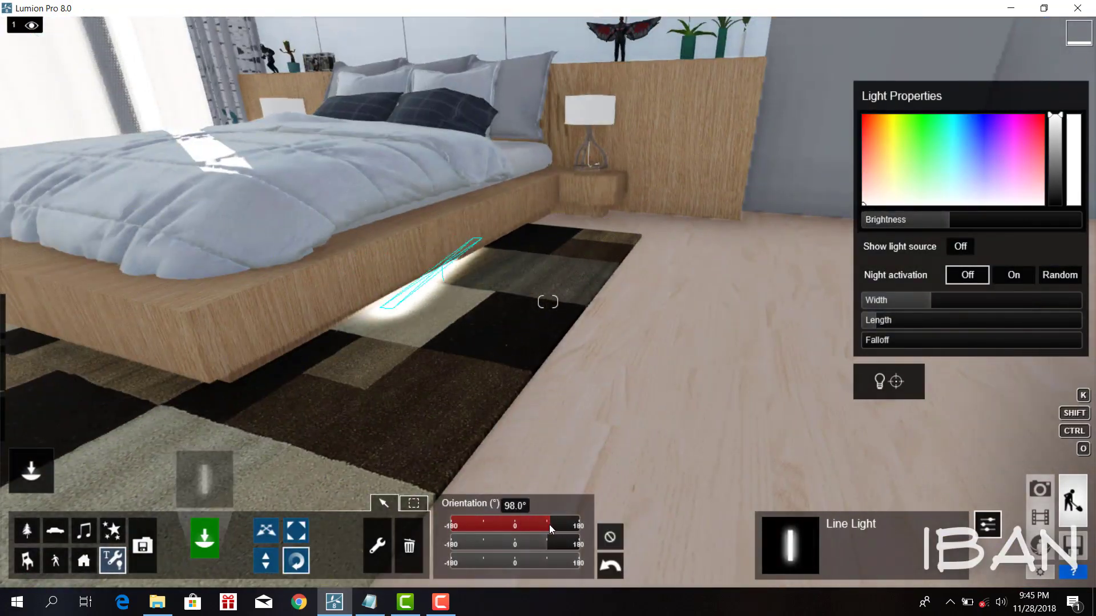
# - Widen, position, dim and warm the line light along the bed base
pyautogui.moveTo(936, 301); pyautogui.dragTo(961, 304)
pyautogui.moveTo(441, 265); pyautogui.dragTo(478, 244)
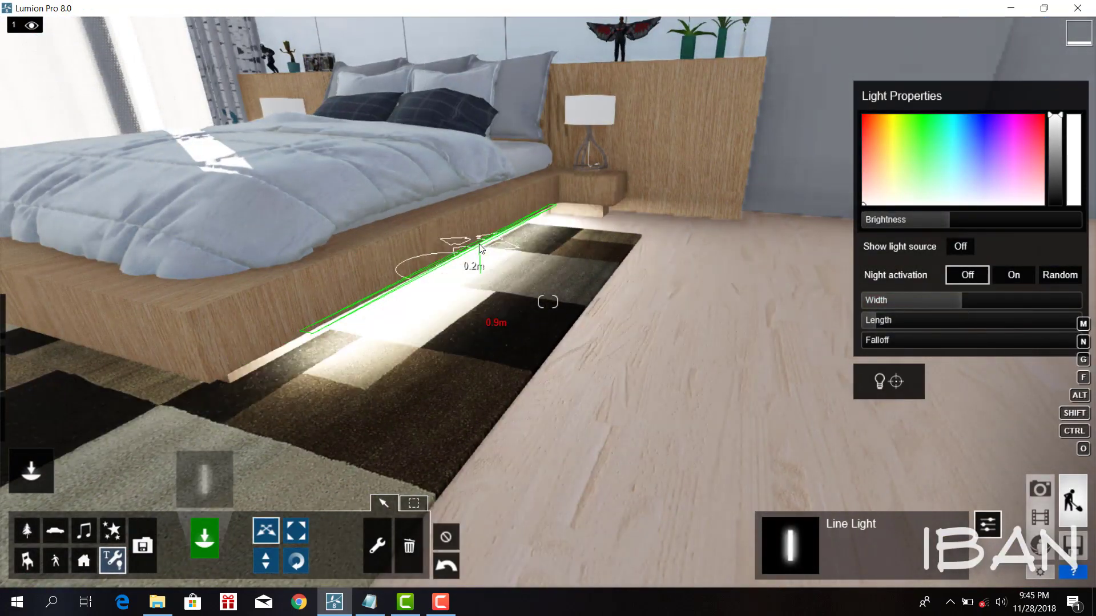
pyautogui.moveTo(938, 219); pyautogui.dragTo(921, 220)
pyautogui.click(888, 196)
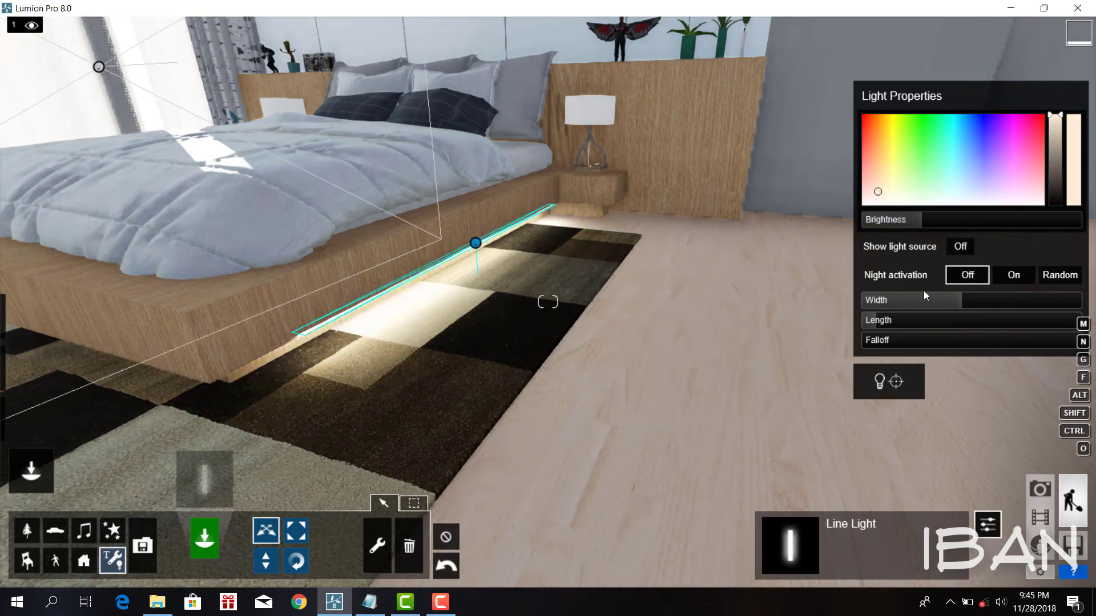
pyautogui.moveTo(923, 295); pyautogui.dragTo(934, 295)
pyautogui.moveTo(921, 220); pyautogui.dragTo(906, 224)
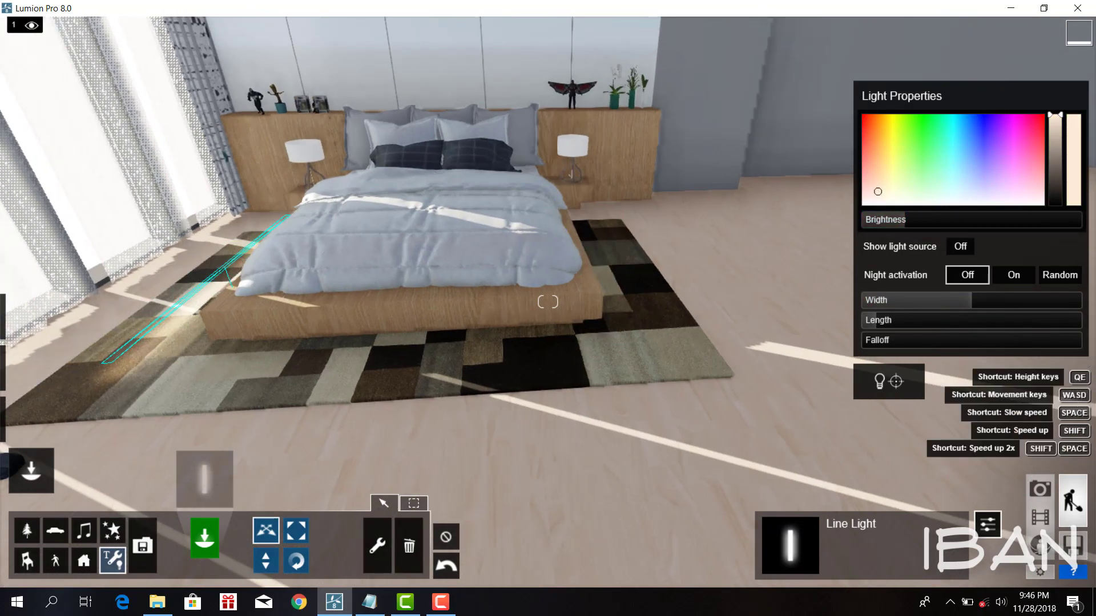
pyautogui.moveTo(624, 242); pyautogui.dragTo(625, 242, button='right')
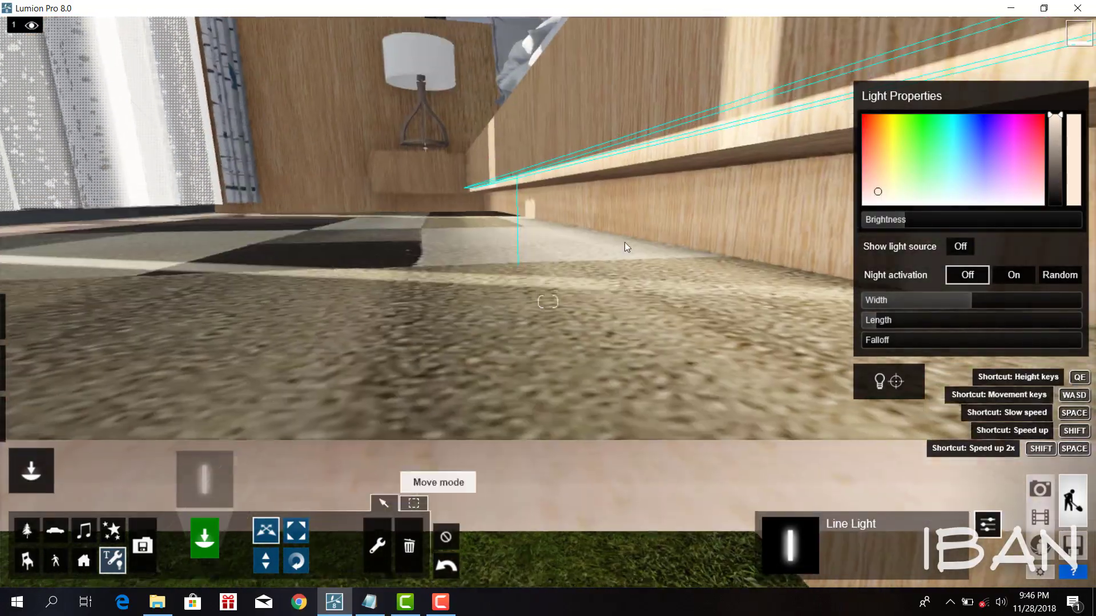
pyautogui.moveTo(542, 190)
pyautogui.mouseDown(button='right')
pyautogui.moveTo(583, 217)
pyautogui.moveTo(584, 207)
pyautogui.moveTo(609, 289)
pyautogui.moveTo(440, 308)
pyautogui.mouseUp(button='right')
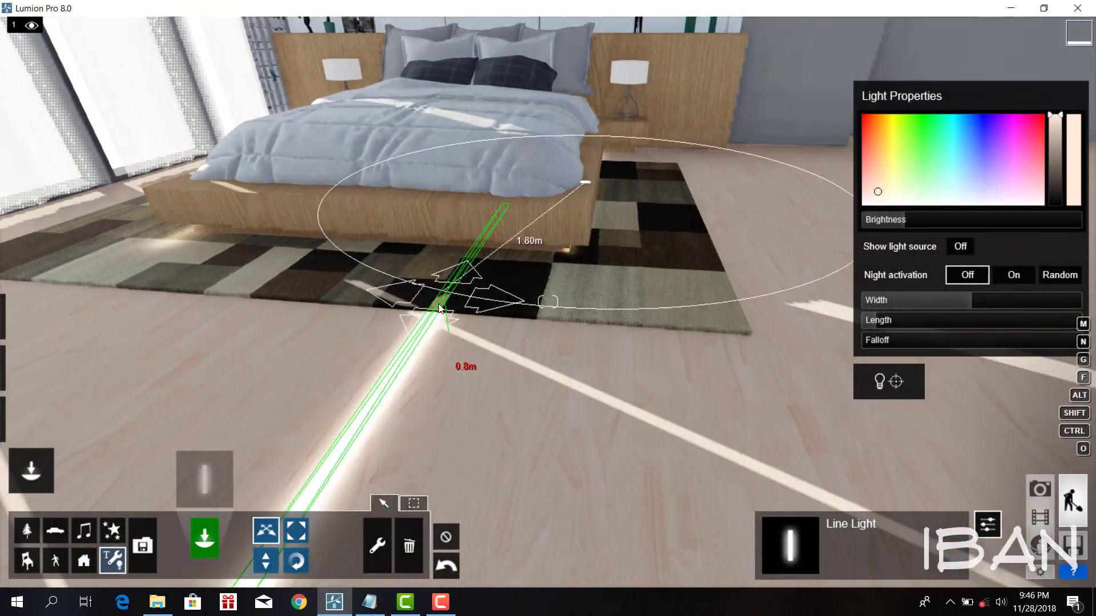
# - Rotate the line light to about 94 degrees and fit it under the bed base edge
pyautogui.click(296, 561)
pyautogui.moveTo(515, 544)
pyautogui.mouseDown()
pyautogui.moveTo(549, 542)
pyautogui.moveTo(553, 563)
pyautogui.mouseUp()
pyautogui.moveTo(422, 313); pyautogui.dragTo(438, 341)
pyautogui.moveTo(438, 342); pyautogui.dragTo(440, 319, button='right')
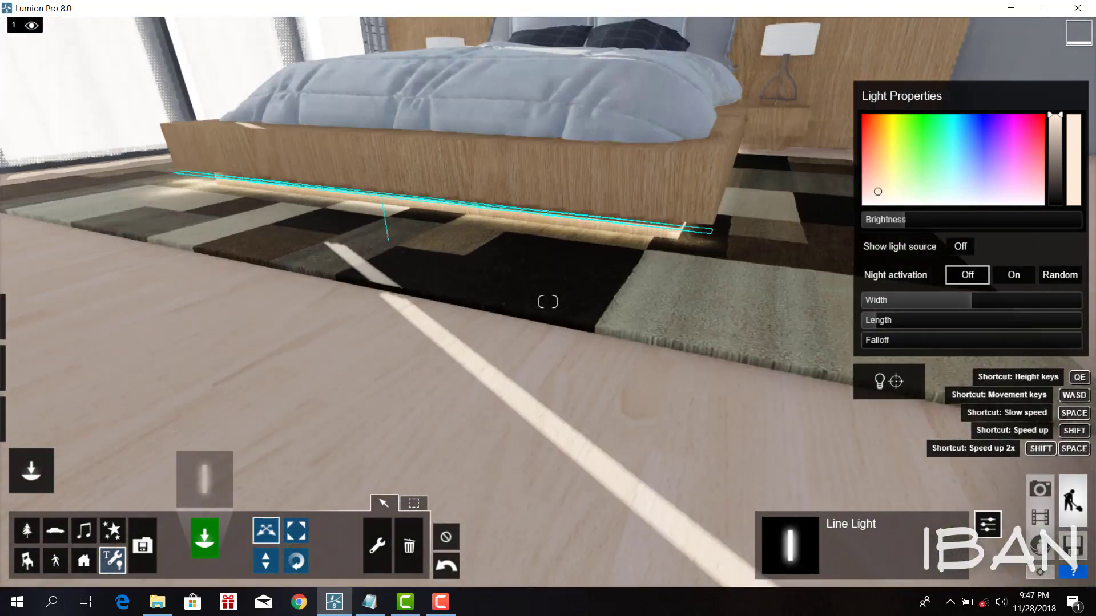
pyautogui.click(265, 561)
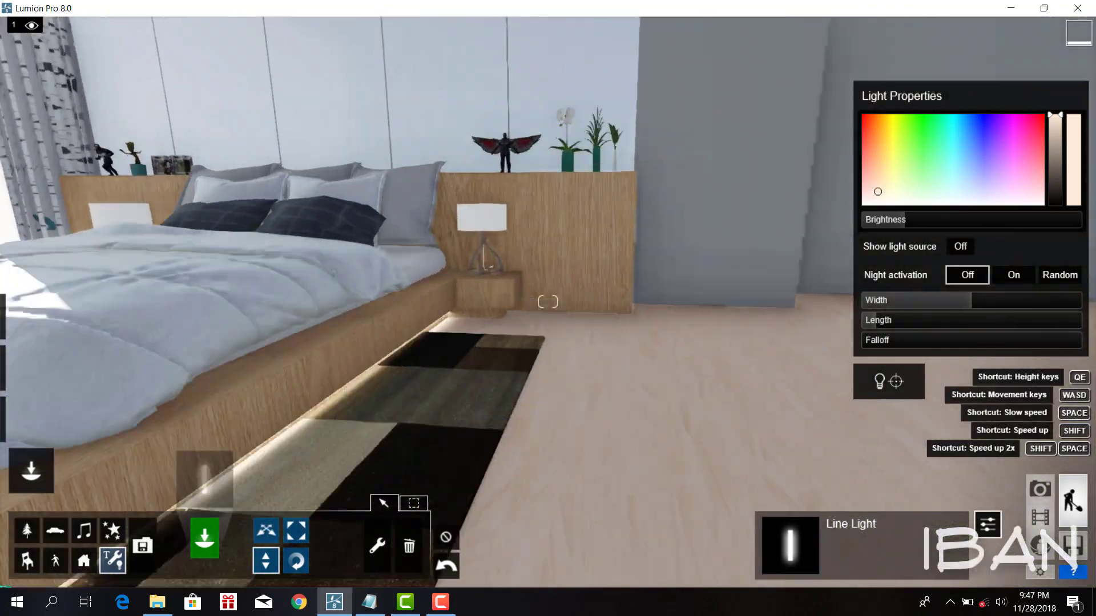
pyautogui.press('s')
# - Place a second line light at the nightstand base and tilt it underneath
pyautogui.moveTo(156, 351); pyautogui.dragTo(420, 294)
pyautogui.press('w')
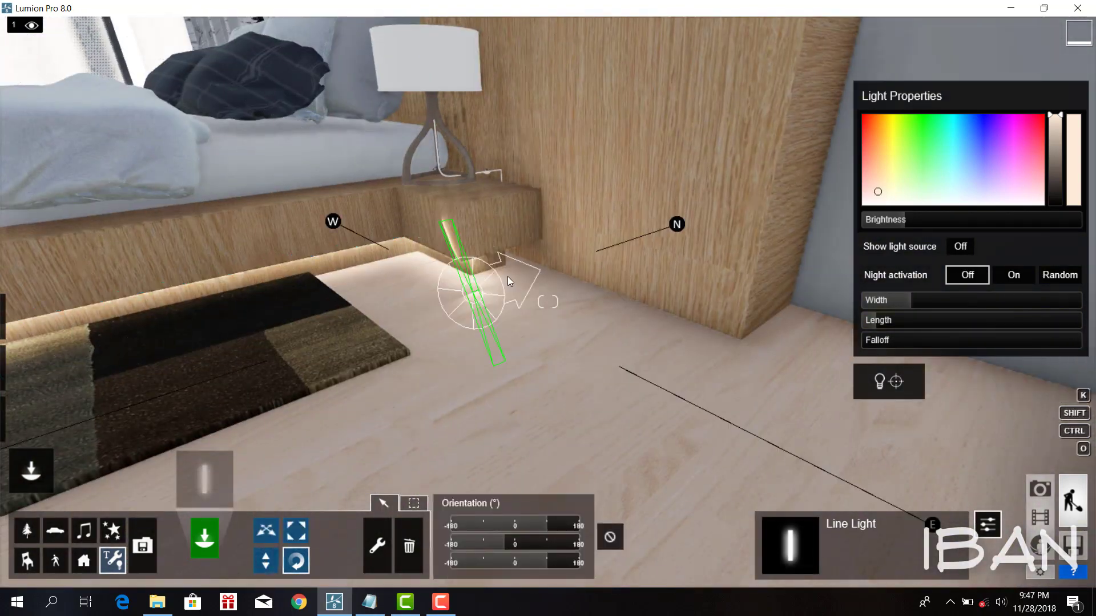
pyautogui.moveTo(515, 545); pyautogui.dragTo(512, 545)
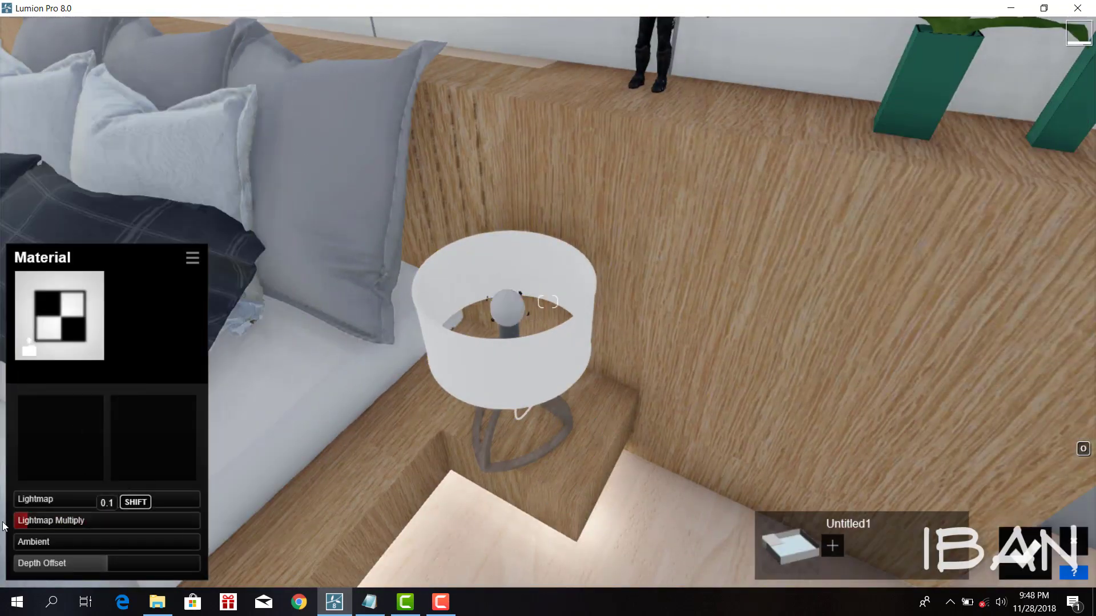
# - Raise the bedside lamp bulb's Emissive value so it glows brightly
pyautogui.click(124, 458)
pyautogui.moveTo(114, 482); pyautogui.dragTo(153, 485)
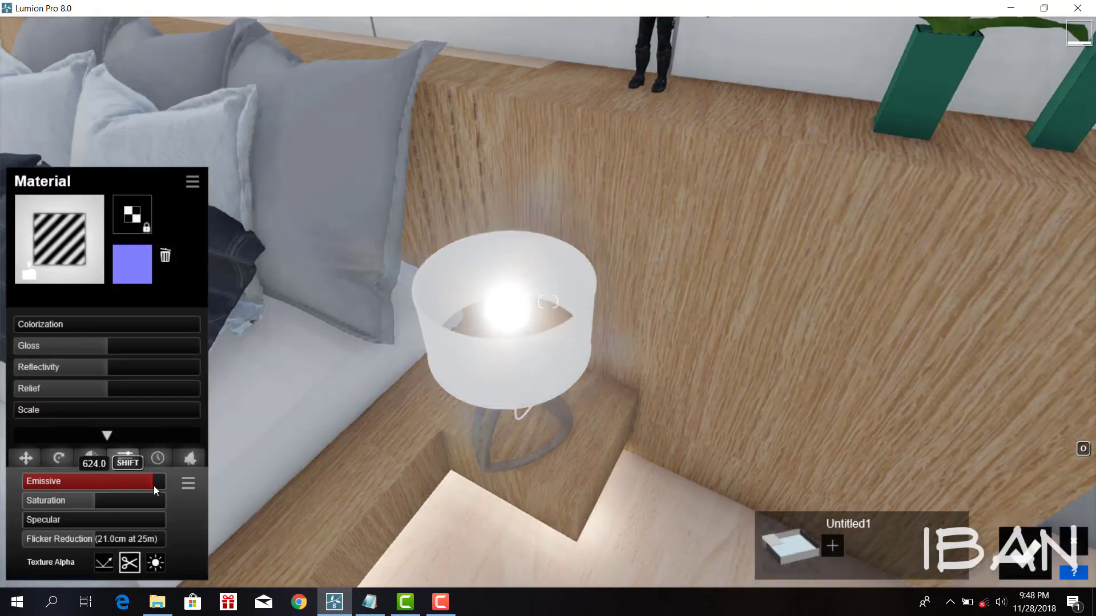
pyautogui.click(190, 485)
pyautogui.click(99, 107)
# - Give the lampshades the Indoor > Glass material, then select the panelled wall's material
pyautogui.click(259, 188)
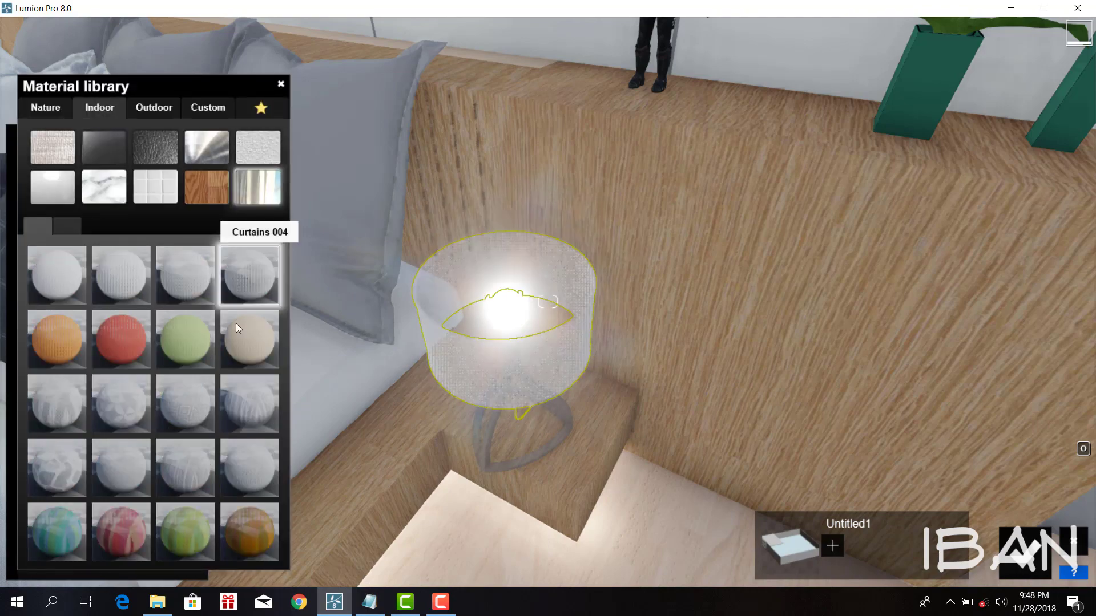
pyautogui.scroll(-1, 84, 279)
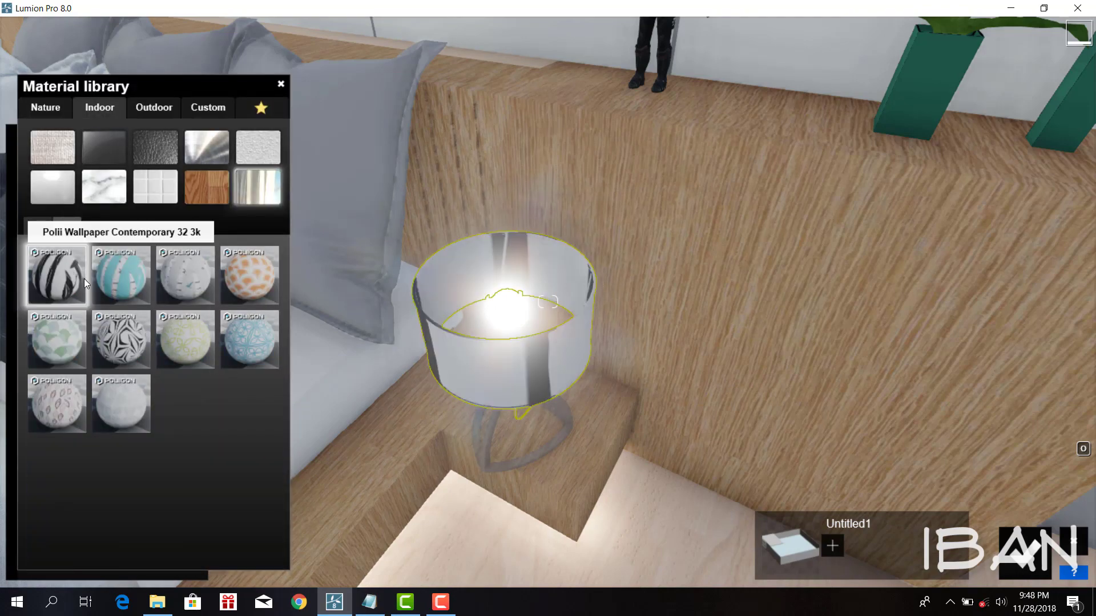
pyautogui.click(97, 158)
pyautogui.click(192, 454)
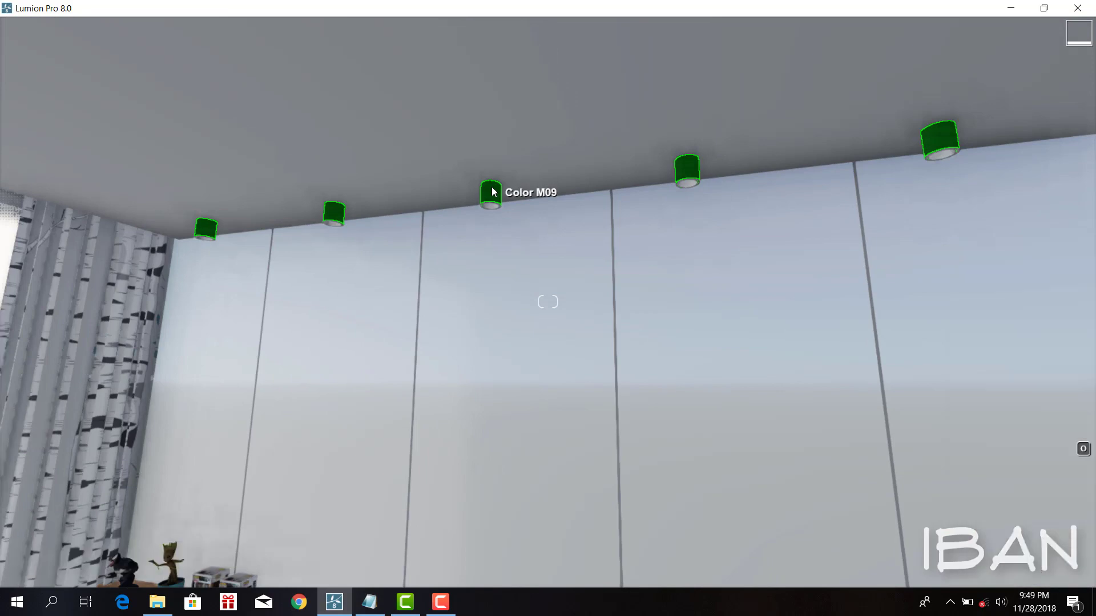
pyautogui.click(494, 192)
pyautogui.click(59, 300)
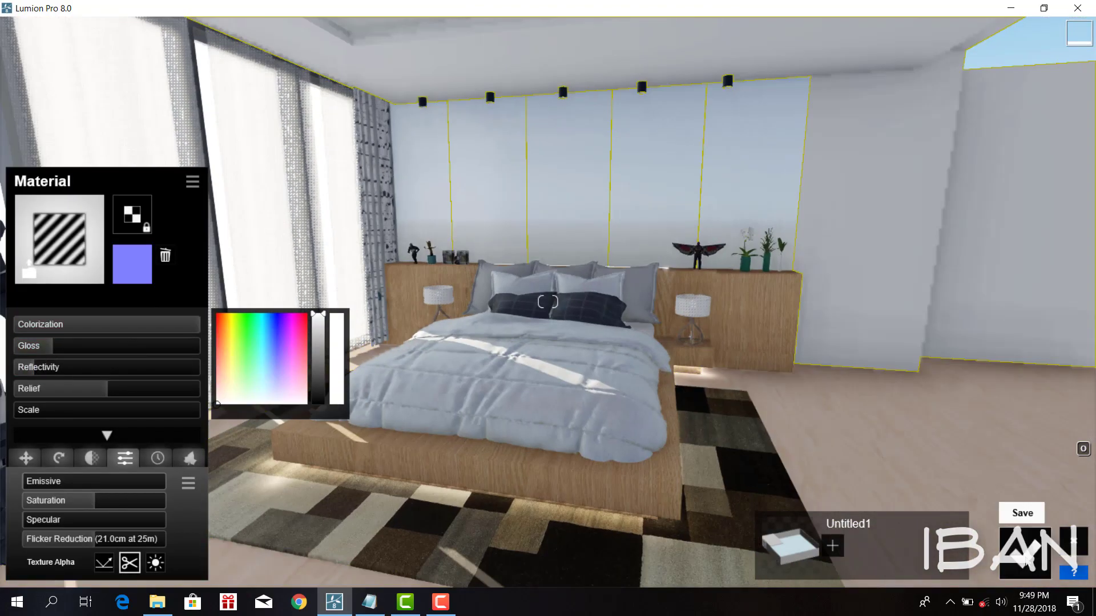
# - Lower the photo's Contrast to 0.6, raise its Exposure, and return to Build mode
pyautogui.click(1073, 562)
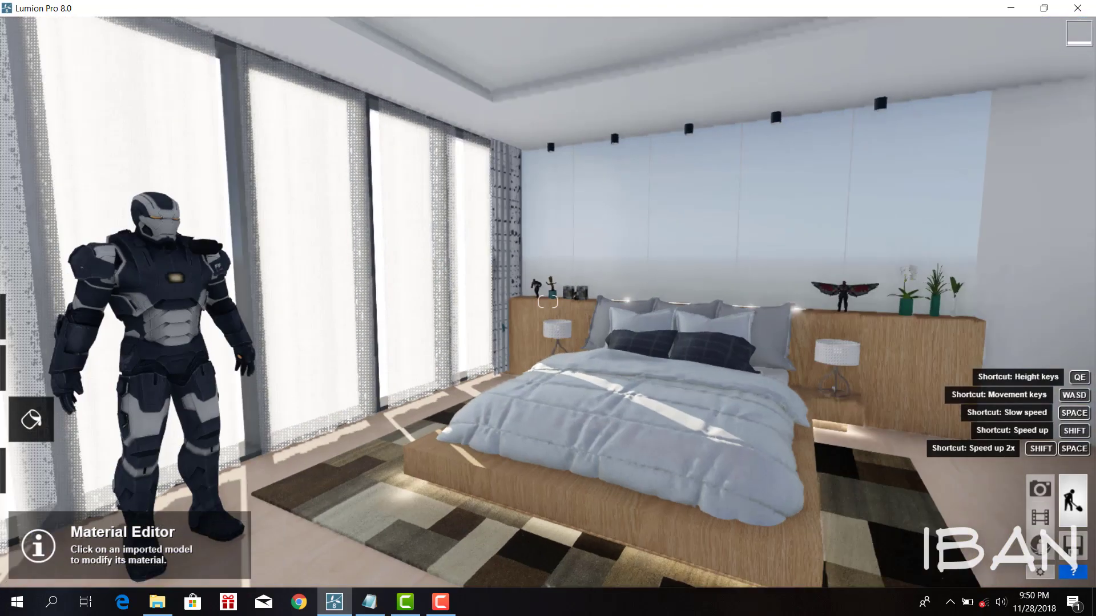
pyautogui.click(131, 308)
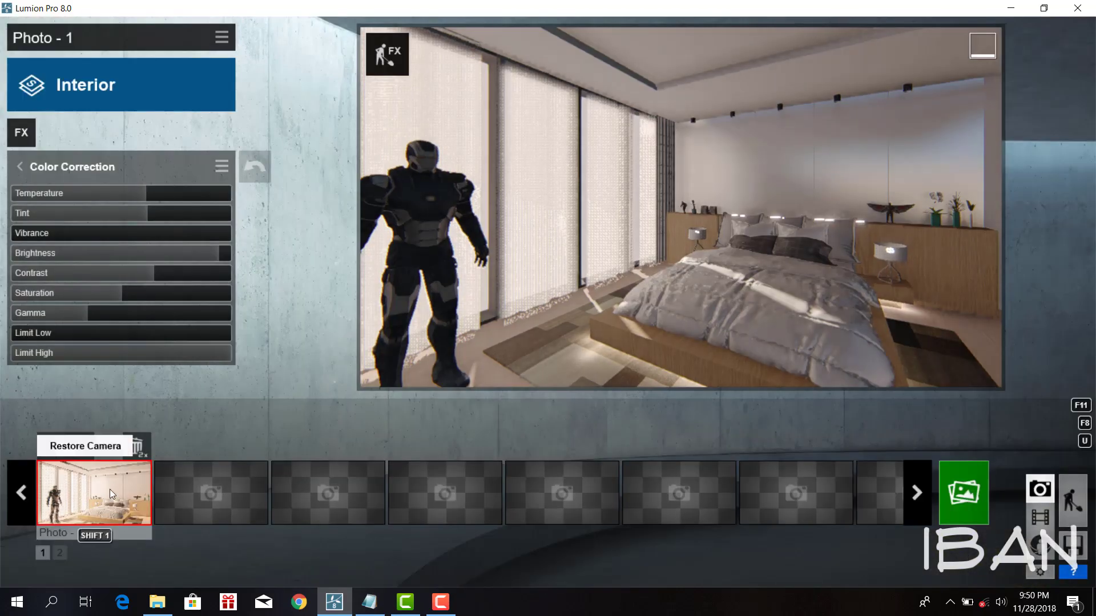
pyautogui.click(110, 489)
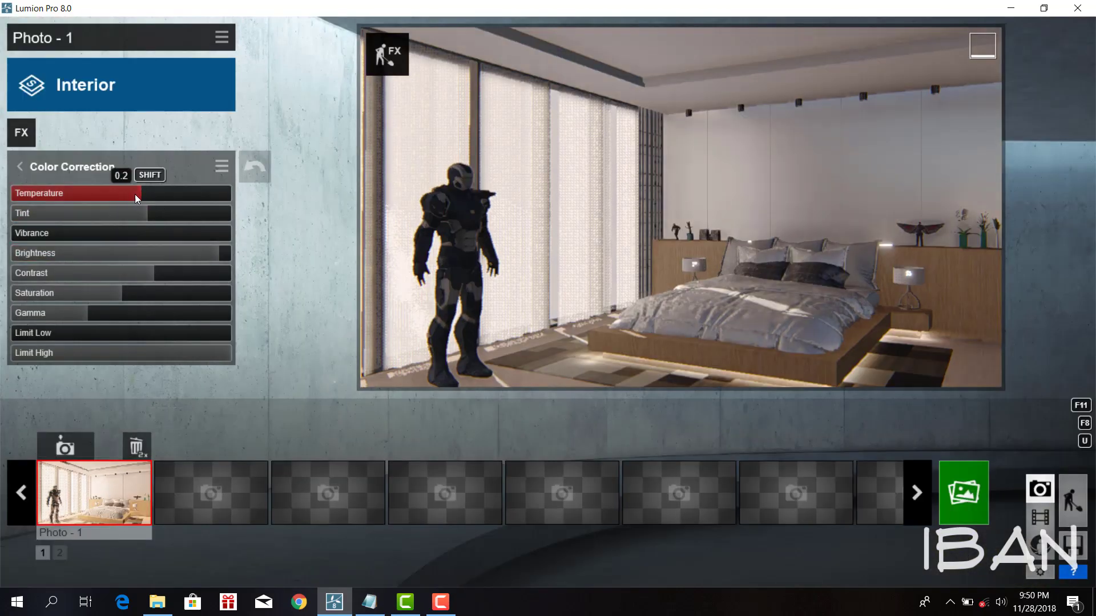
pyautogui.moveTo(154, 272)
pyautogui.mouseDown()
pyautogui.moveTo(212, 274)
pyautogui.moveTo(147, 275)
pyautogui.mouseUp()
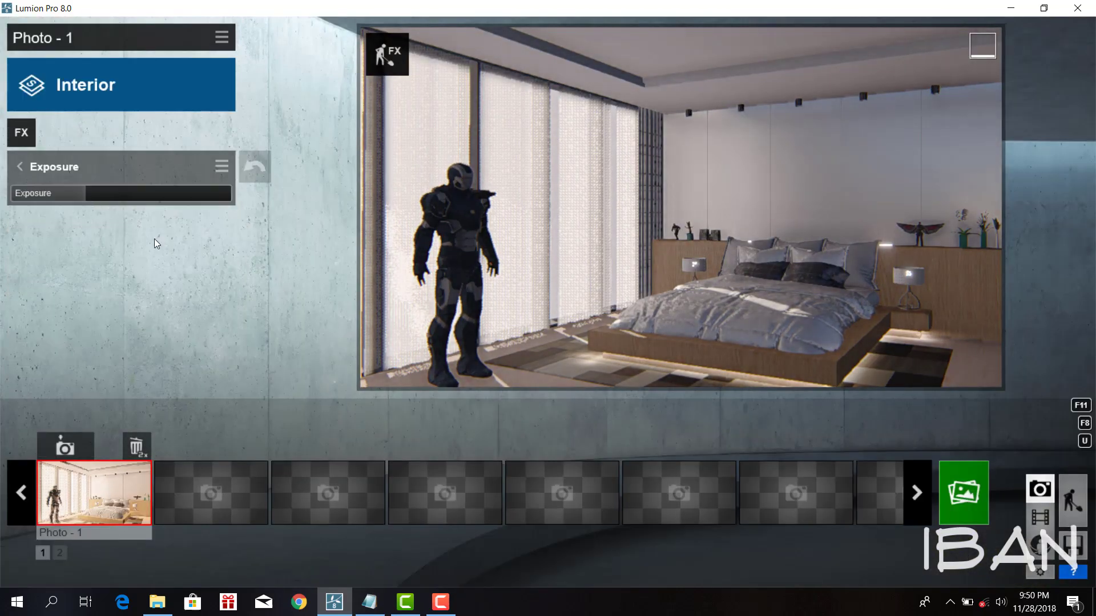
pyautogui.click(99, 197)
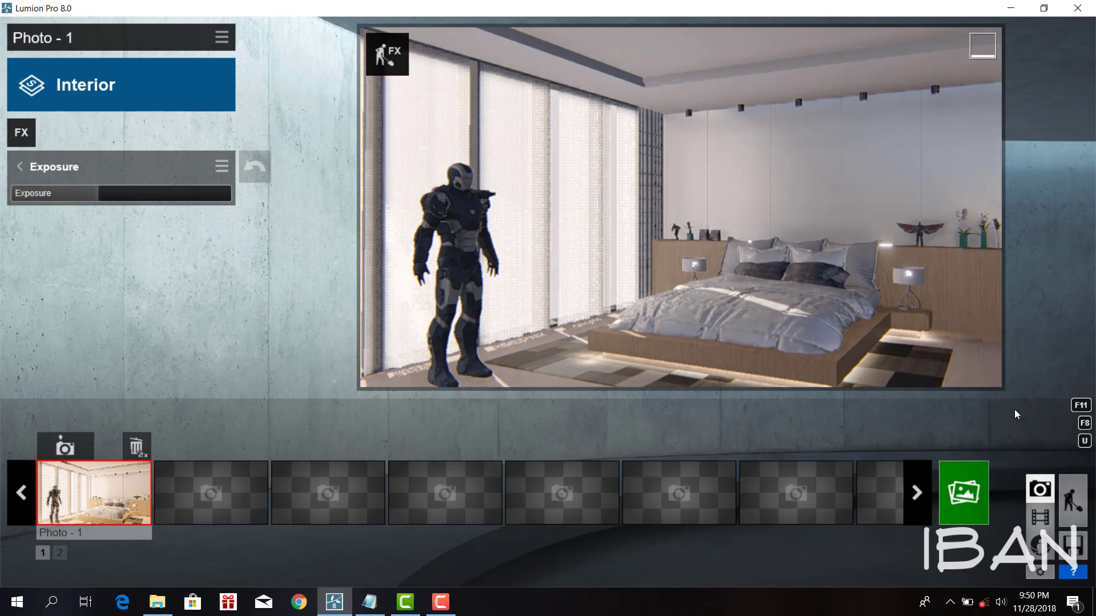
pyautogui.click(1072, 504)
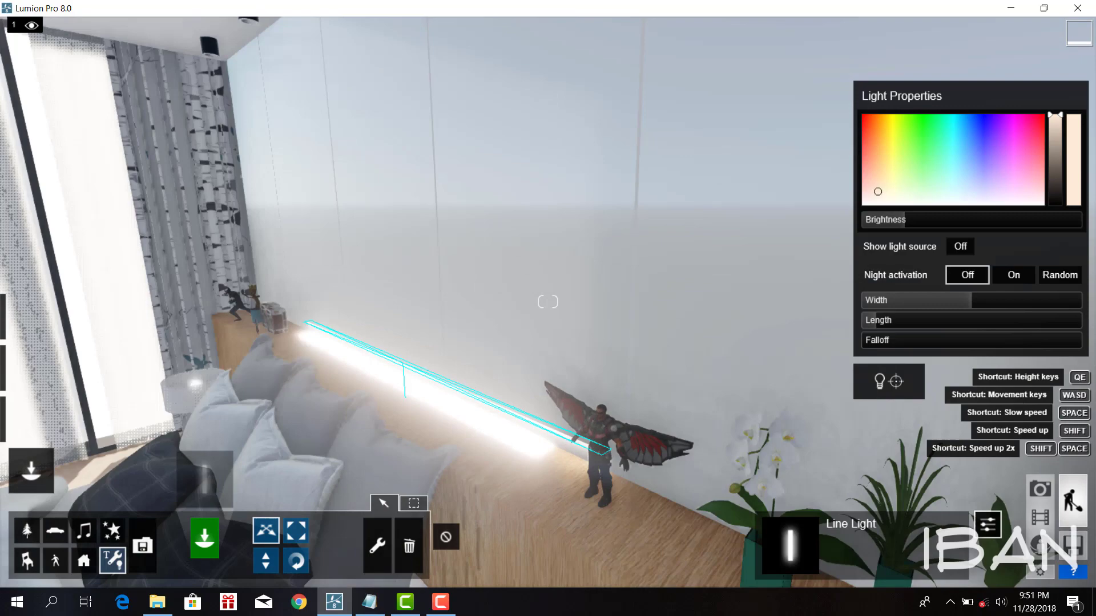
# - Turn the headboard line light to a 90° heading and widen it to 2.0m
pyautogui.moveTo(547, 526); pyautogui.dragTo(484, 526)
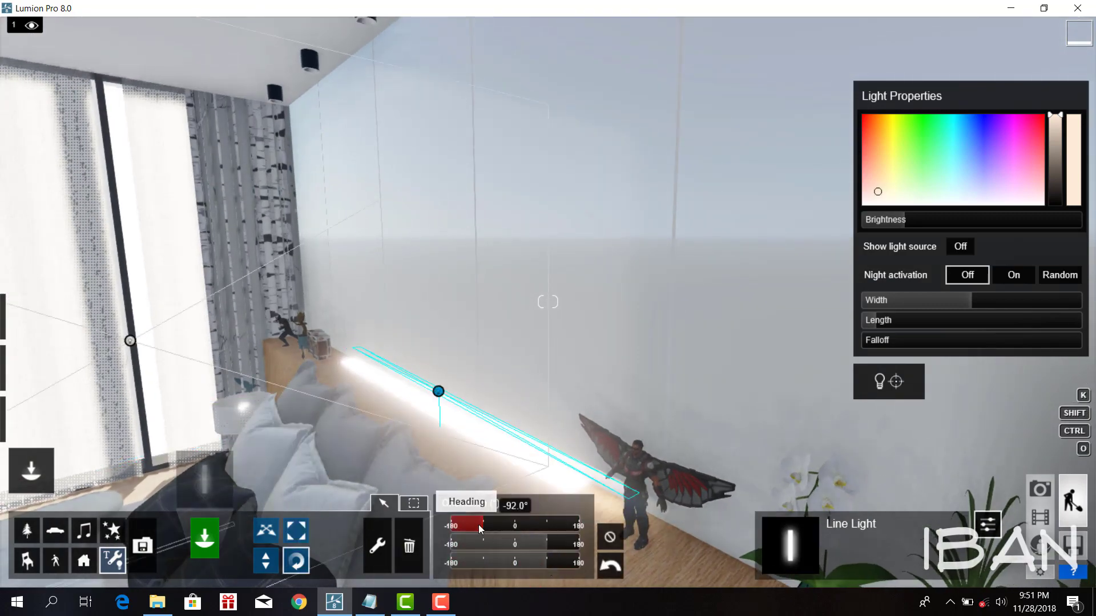
pyautogui.moveTo(484, 526); pyautogui.dragTo(444, 286, button='right')
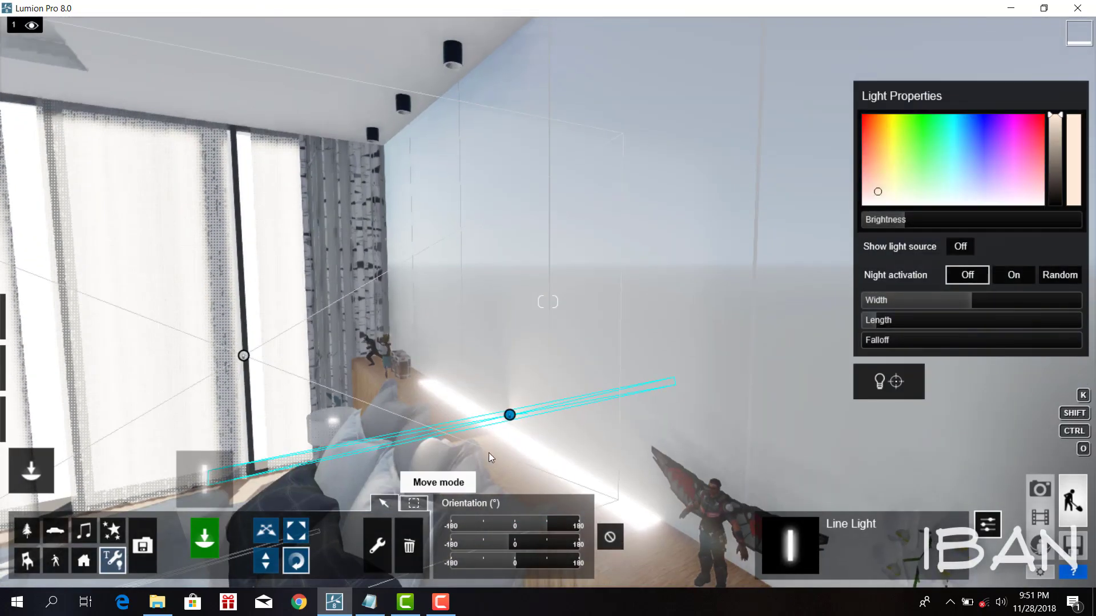
pyautogui.moveTo(519, 527)
pyautogui.mouseDown()
pyautogui.moveTo(525, 513)
pyautogui.moveTo(512, 515)
pyautogui.mouseUp()
pyautogui.moveTo(947, 299); pyautogui.dragTo(961, 296)
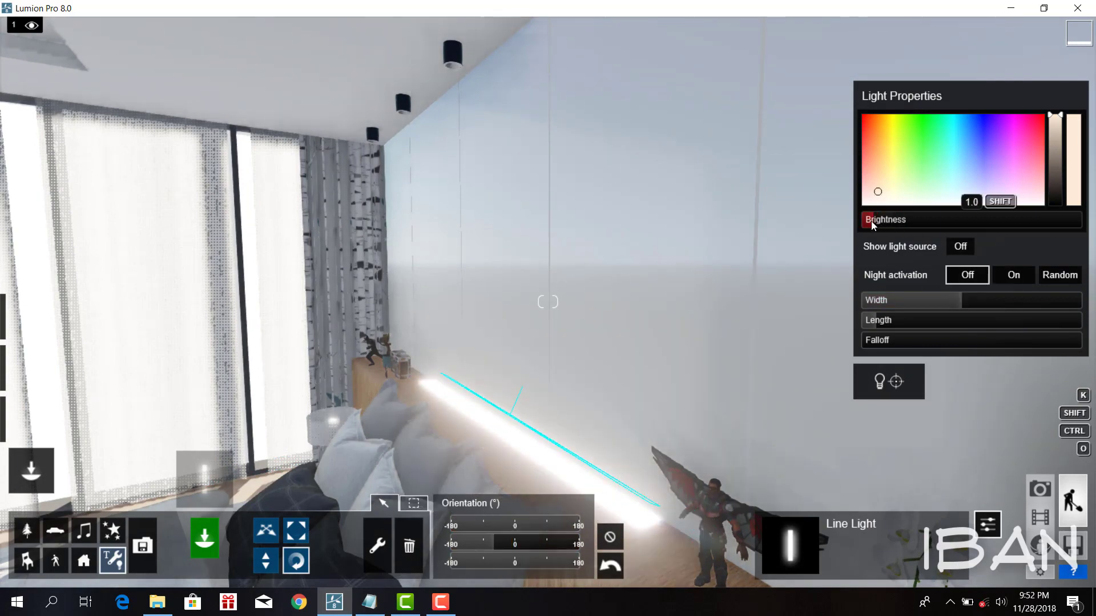
# - Render Photo - 1 as a 1920x1080 JPG saved to the Desktop
pyautogui.click(1039, 490)
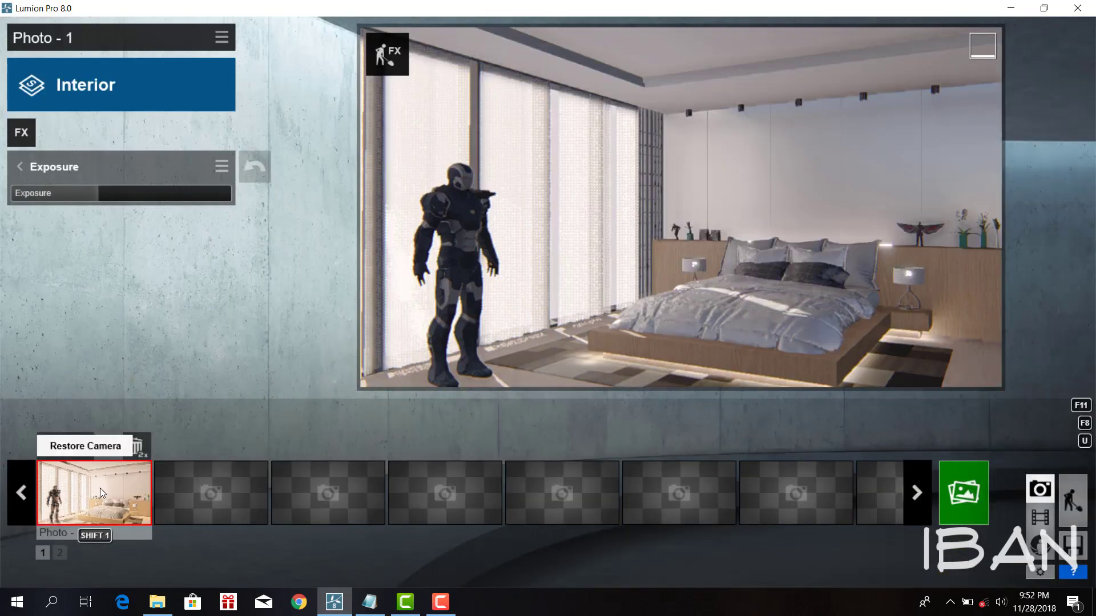
pyautogui.click(963, 492)
pyautogui.click(403, 489)
pyautogui.press('Return')
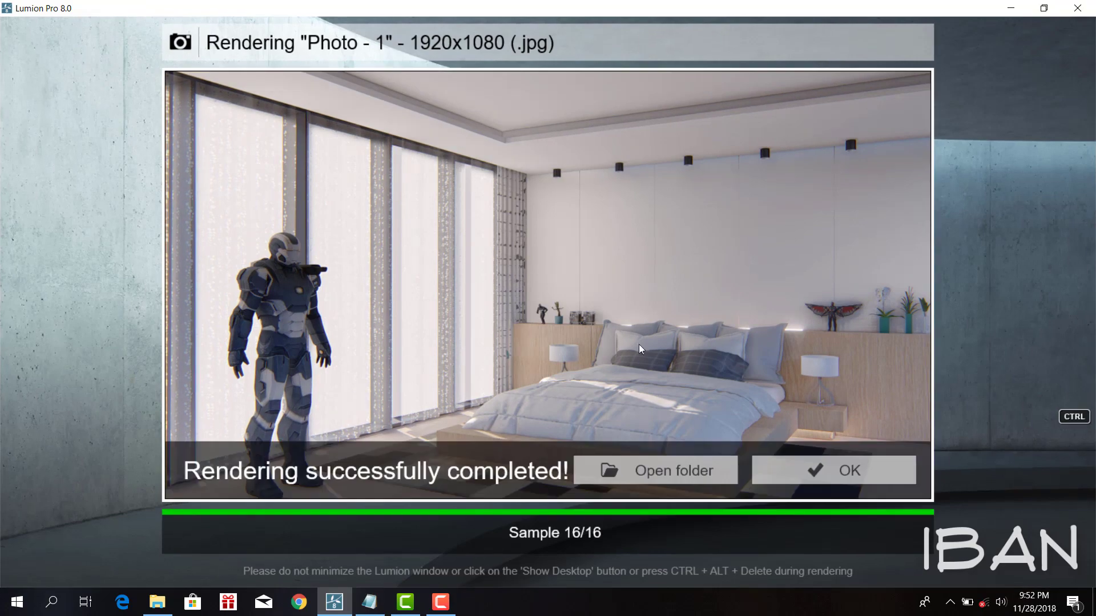
pyautogui.click(870, 464)
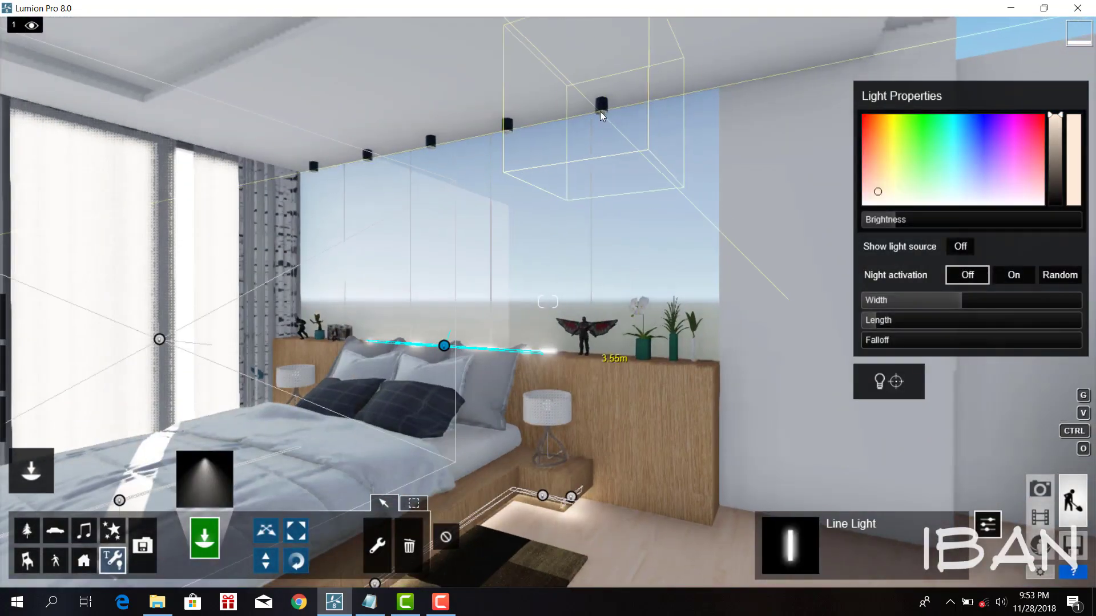
# - Slide ceiling spotlight Lamp30 left, then align the line light along the cove at 5.0m width
pyautogui.click(601, 114)
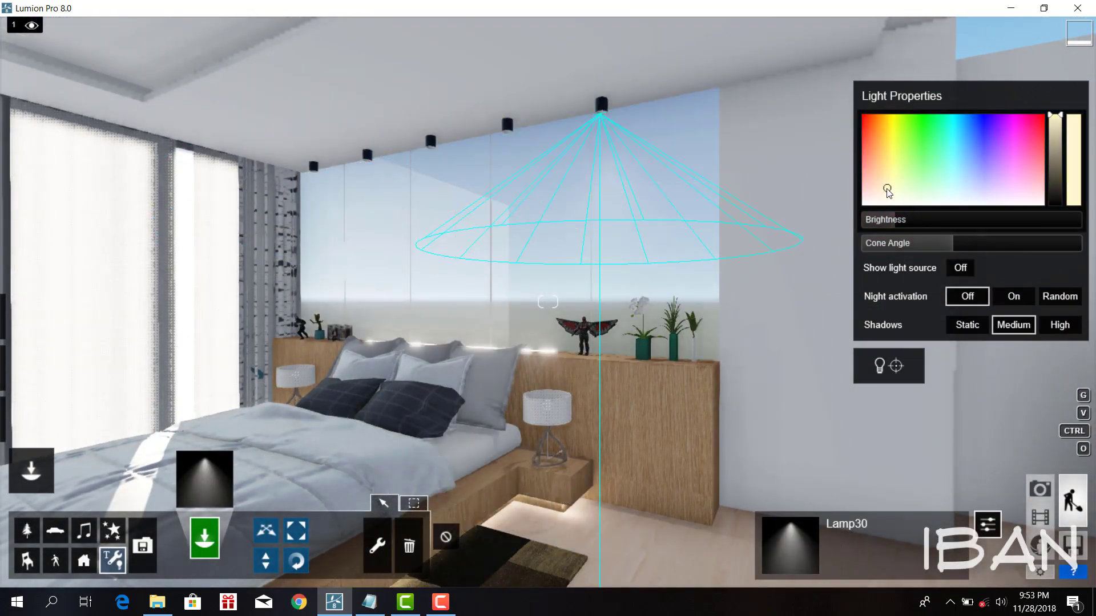
pyautogui.moveTo(600, 114); pyautogui.dragTo(313, 166)
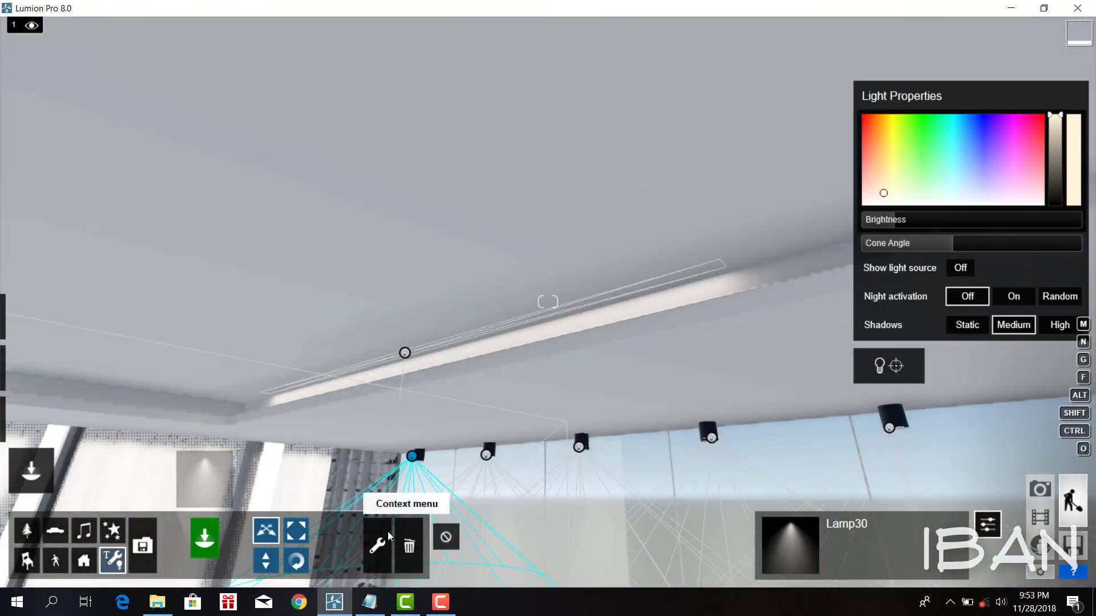
pyautogui.click(295, 560)
pyautogui.click(404, 353)
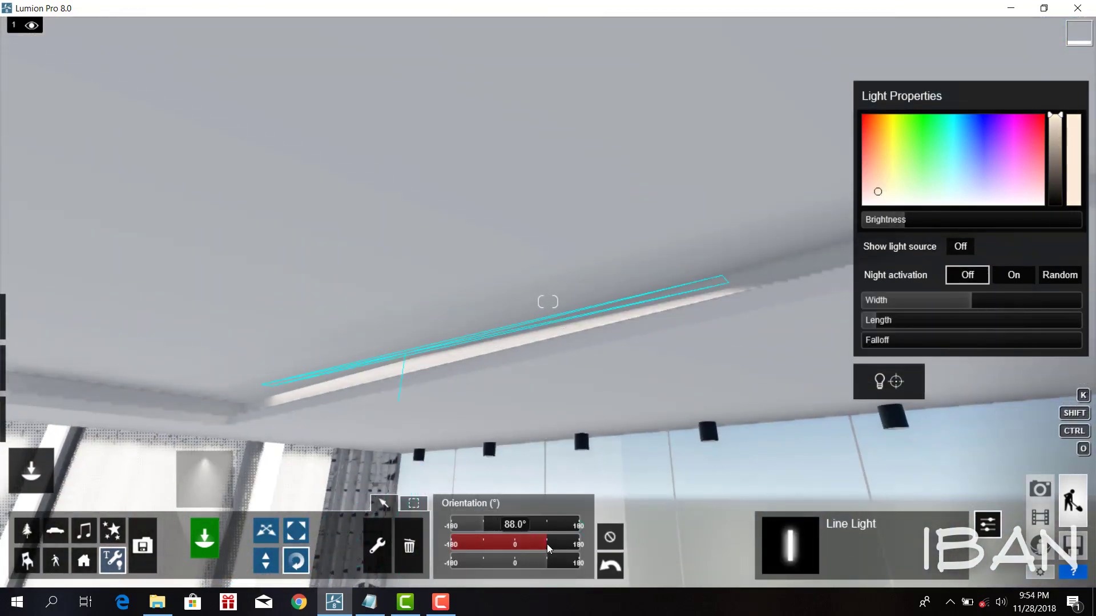
pyautogui.moveTo(548, 563)
pyautogui.mouseDown()
pyautogui.moveTo(526, 563)
pyautogui.moveTo(563, 544)
pyautogui.moveTo(487, 544)
pyautogui.mouseUp()
pyautogui.moveTo(392, 365); pyautogui.dragTo(400, 434, button='right')
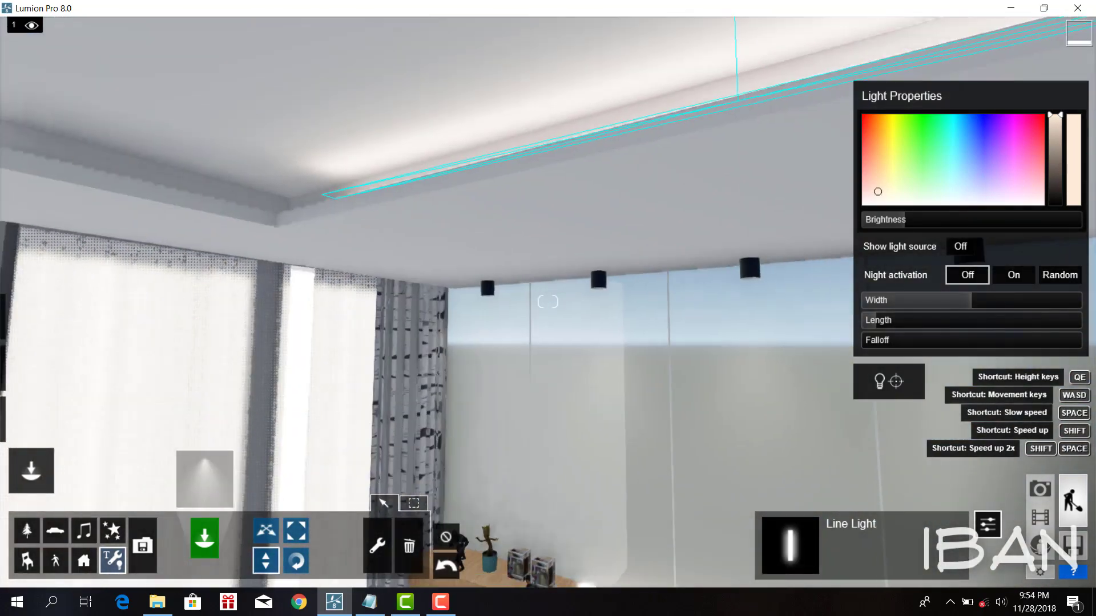
pyautogui.moveTo(548, 342); pyautogui.dragTo(548, 400, button='right')
pyautogui.moveTo(971, 300); pyautogui.dragTo(1022, 300)
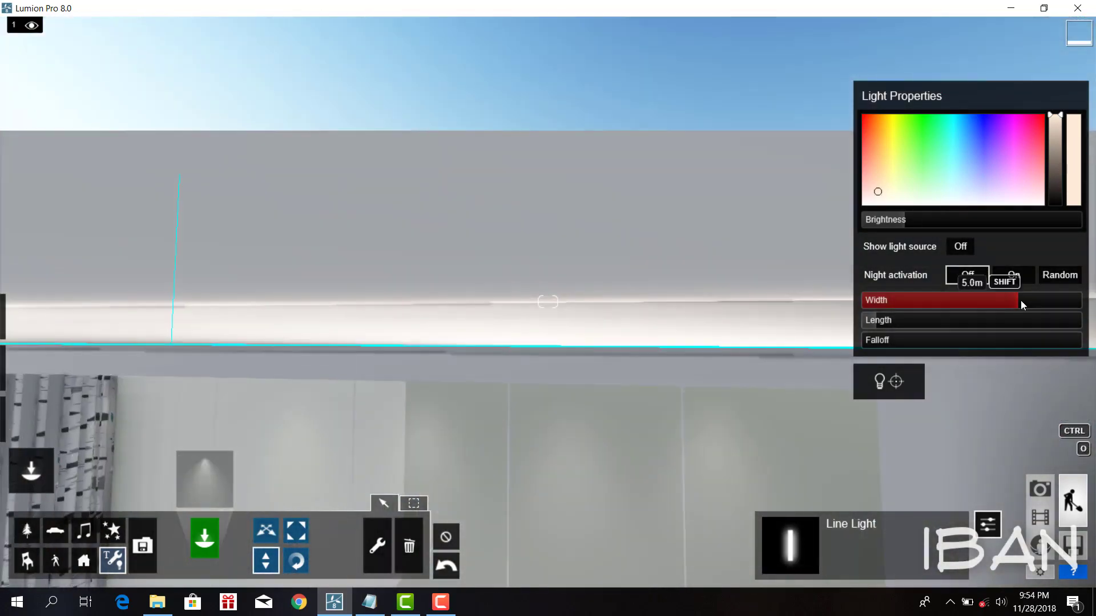
pyautogui.moveTo(548, 342); pyautogui.dragTo(548, 286, button='right')
# - Re-tilt the line light's heading, narrow its width to 0.1m and adjust its falloff
pyautogui.click(296, 561)
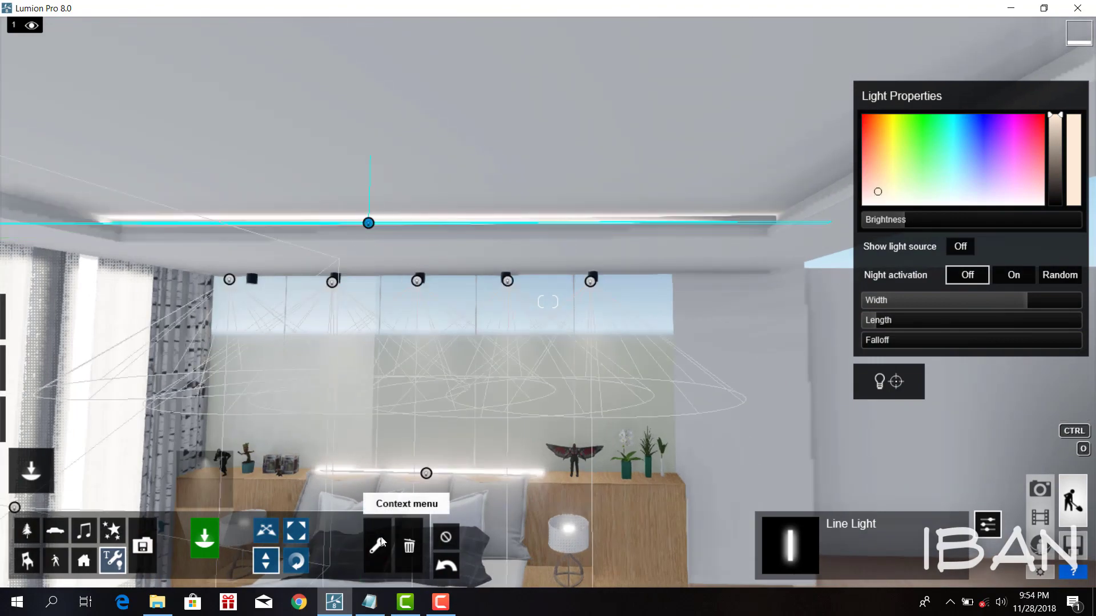
pyautogui.moveTo(485, 563); pyautogui.dragTo(551, 563)
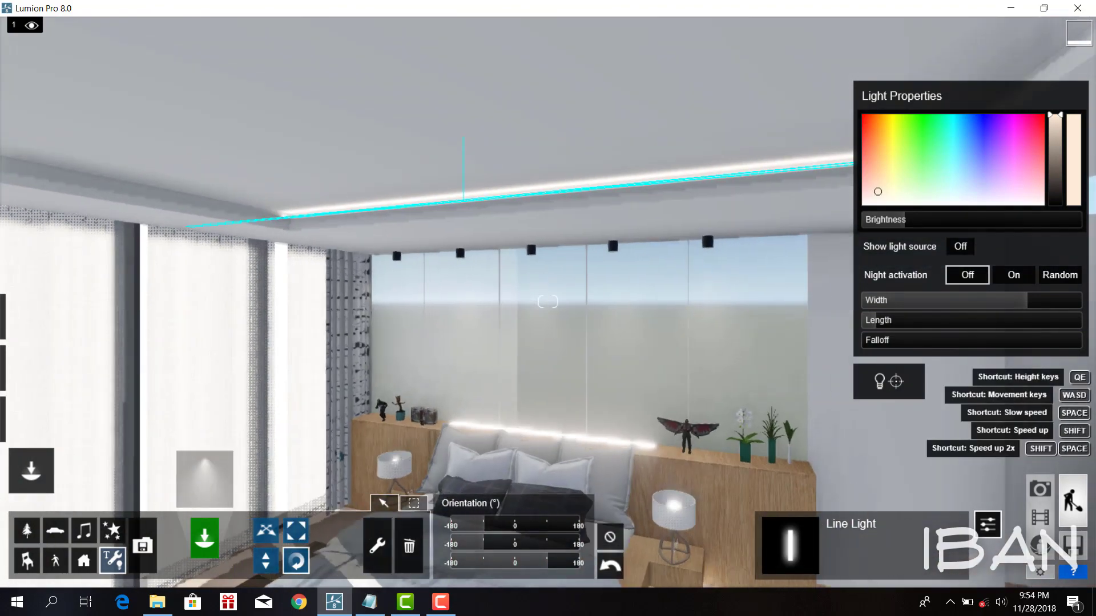
pyautogui.moveTo(571, 400); pyautogui.dragTo(628, 342, button='right')
pyautogui.moveTo(868, 340); pyautogui.dragTo(926, 340)
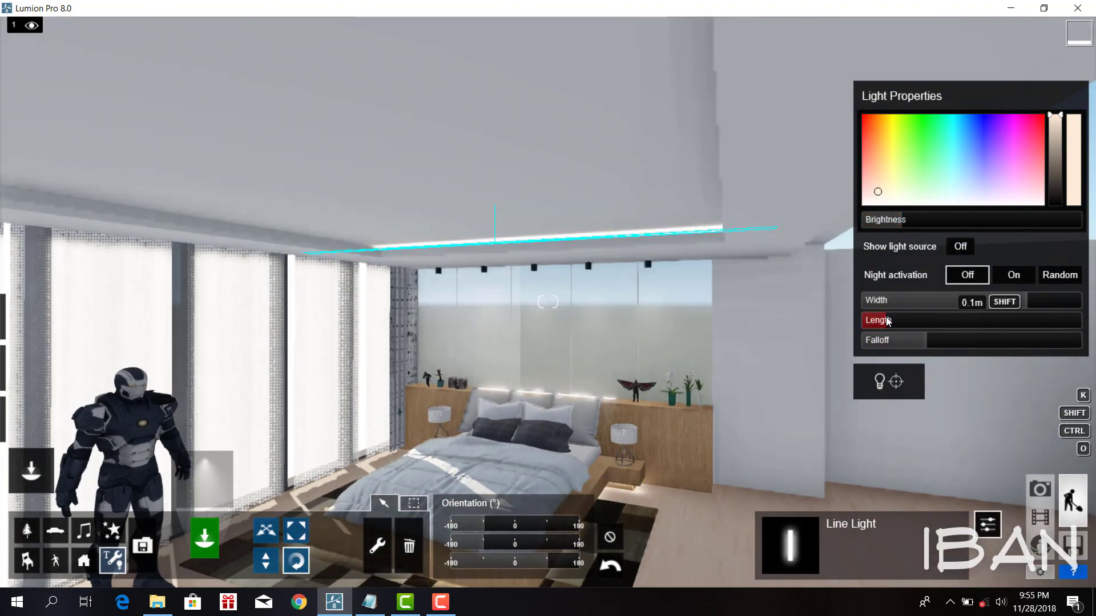
pyautogui.moveTo(874, 326); pyautogui.dragTo(873, 309, button='right')
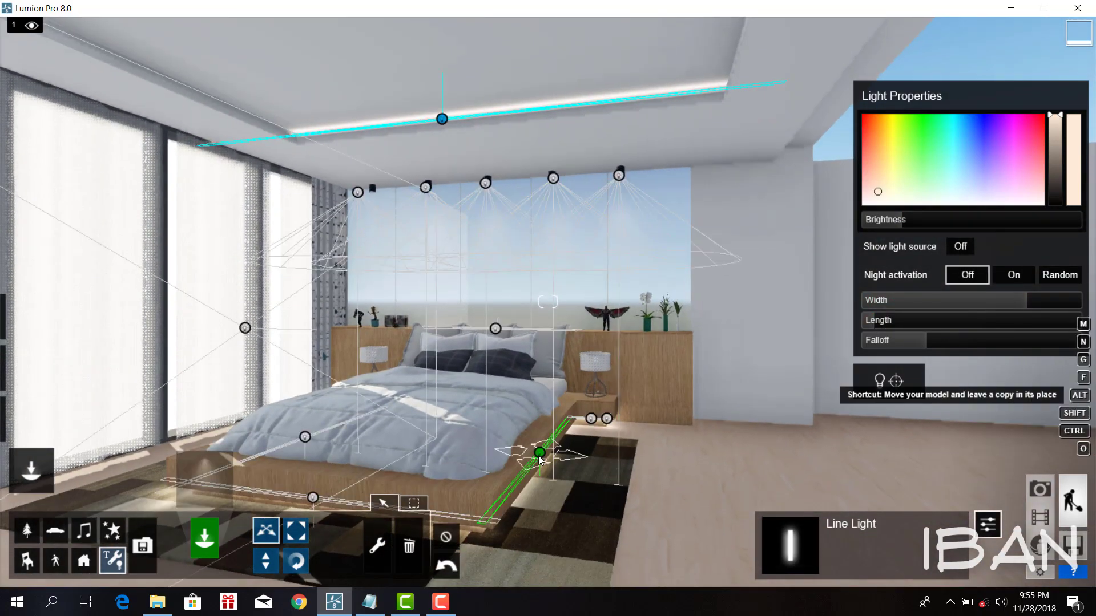
# - Copy the line light to the left ceiling edge with 90° pitch, then preview the photo
pyautogui.keyDown('alt'); pyautogui.moveTo(443, 115); pyautogui.dragTo(193, 80); pyautogui.keyUp('alt')
pyautogui.moveTo(514, 544); pyautogui.dragTo(485, 548)
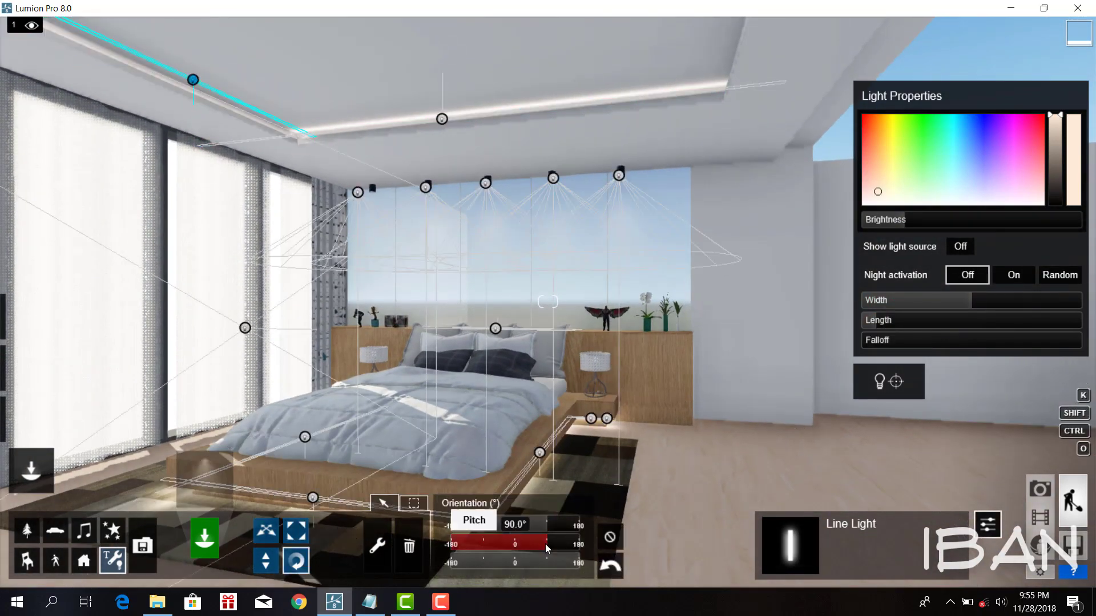
pyautogui.press('h')
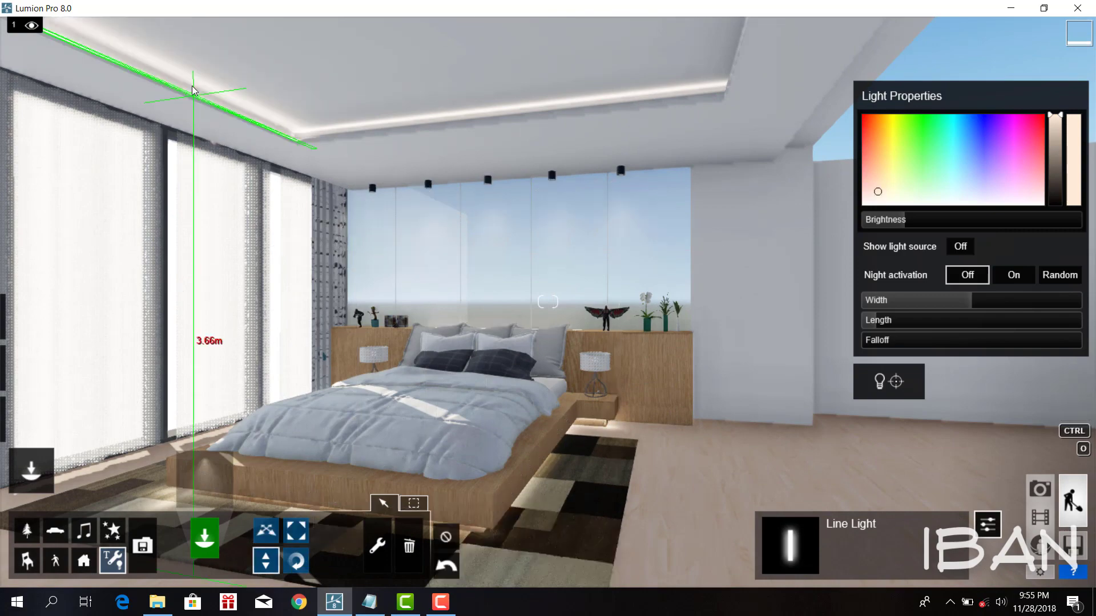
pyautogui.click(1040, 489)
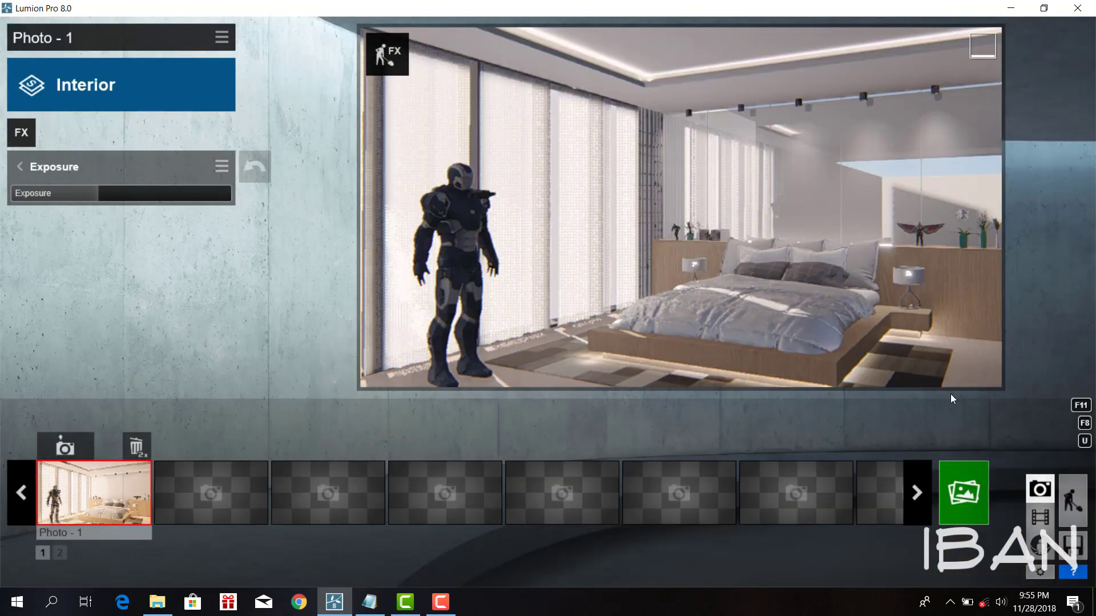
# - Render Photo - 1 at 1920x1080 as a JPG to the Desktop
pyautogui.click(963, 492)
pyautogui.click(400, 491)
pyautogui.click(430, 334)
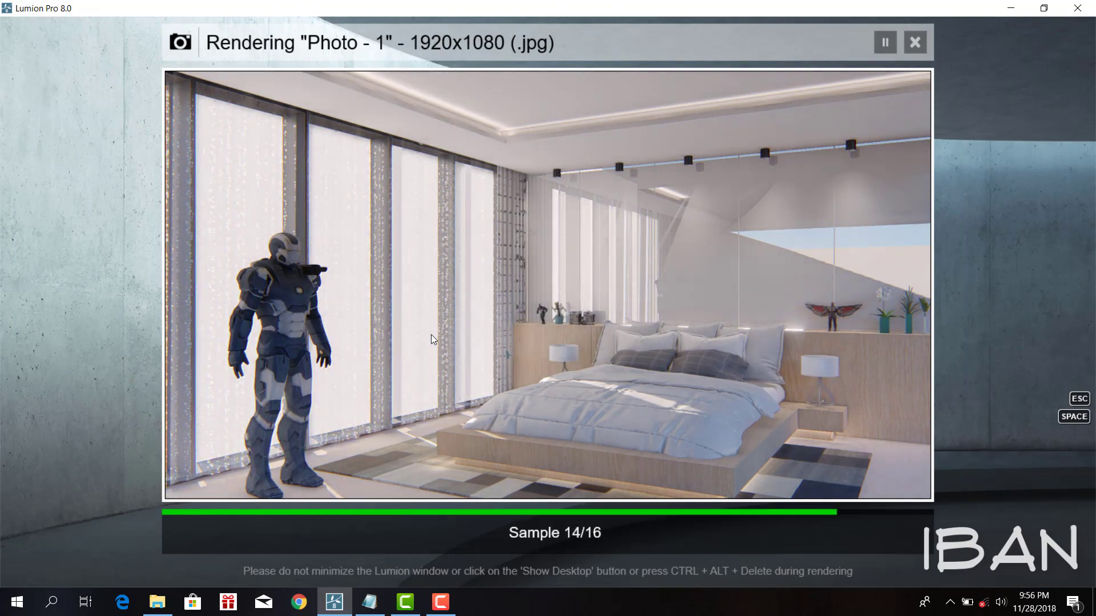
pyautogui.click(833, 470)
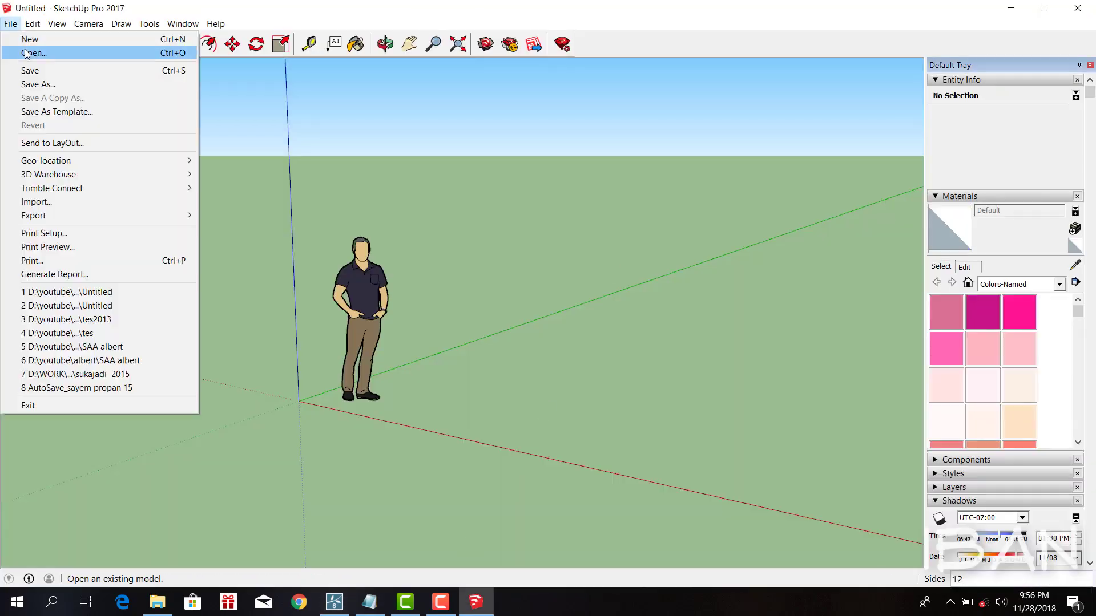
# - Switch back to the SketchUp window showing the bedroom model
pyautogui.click(10, 24)
pyautogui.click(280, 306)
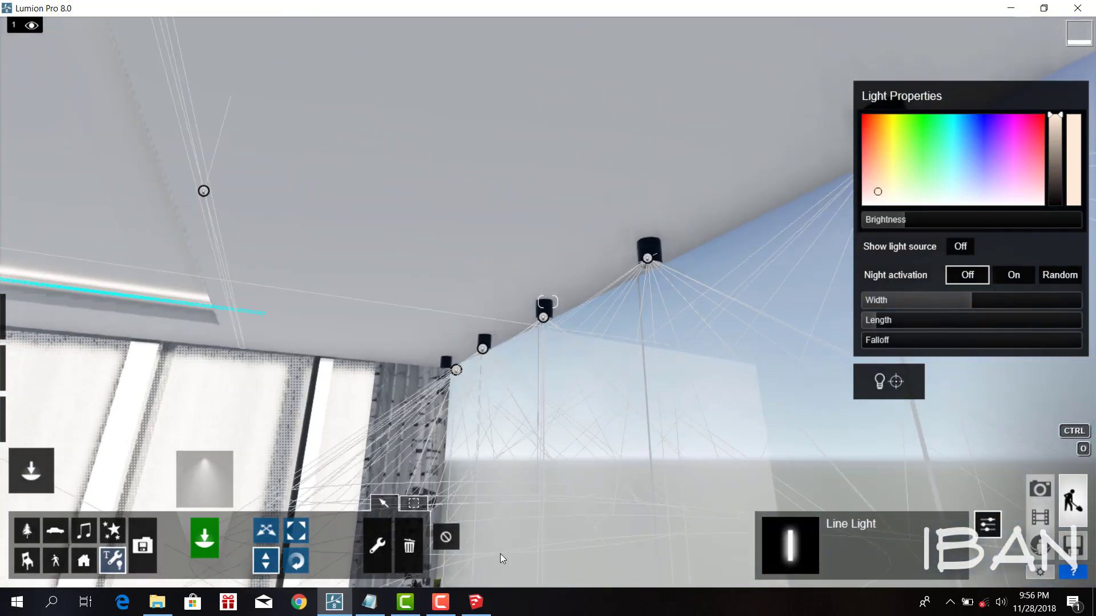
pyautogui.click(475, 602)
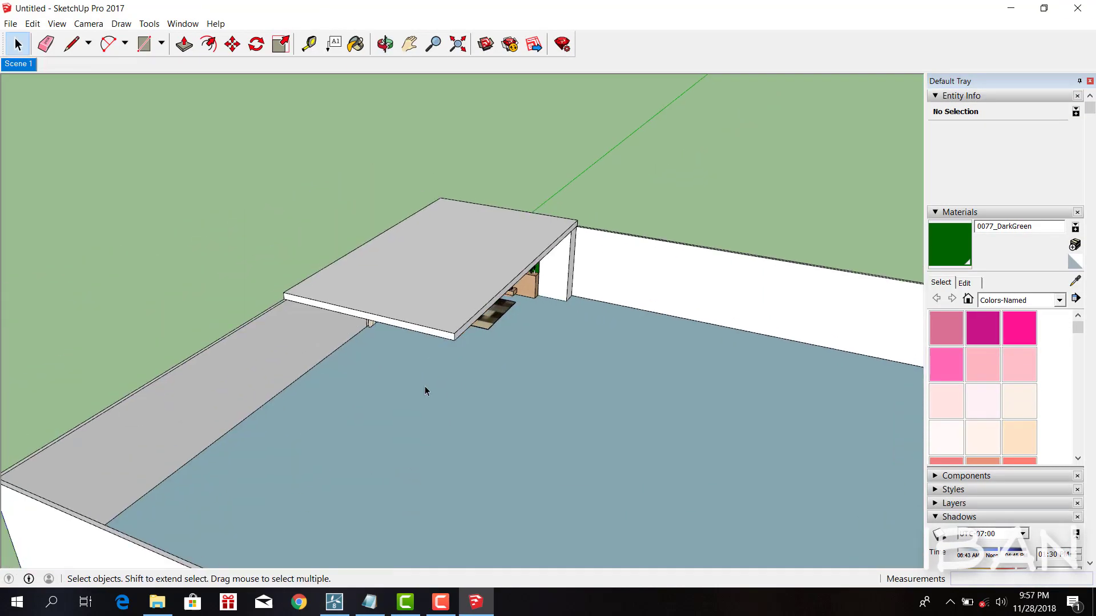
# - Open the project files folder and dismiss the error message
pyautogui.press('p')
pyautogui.moveTo(424, 385); pyautogui.dragTo(133, 527)
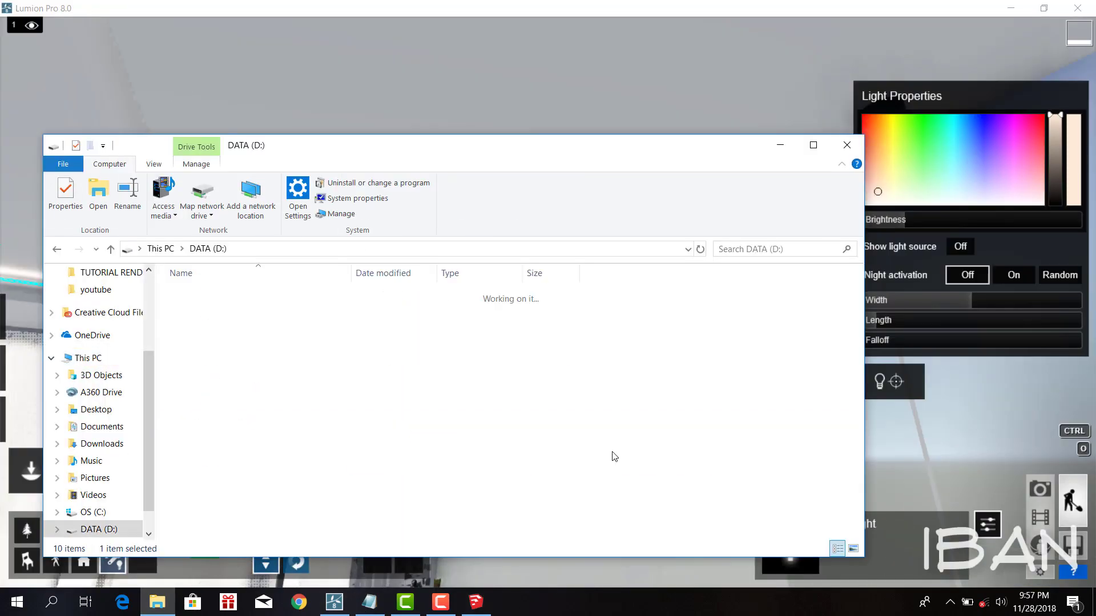
pyautogui.doubleClick(376, 327)
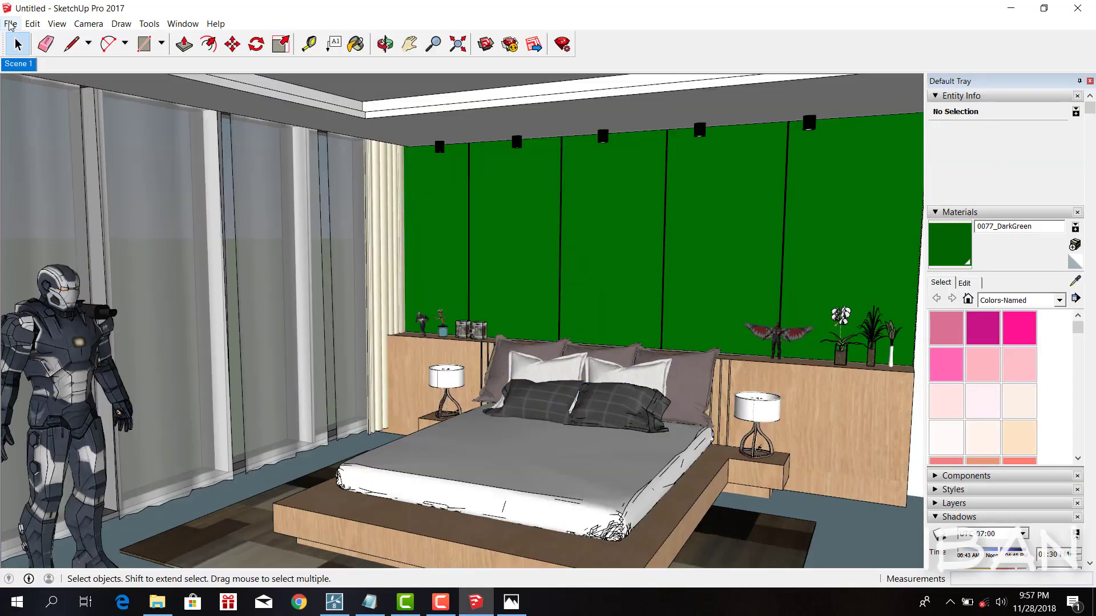
pyautogui.click(649, 335)
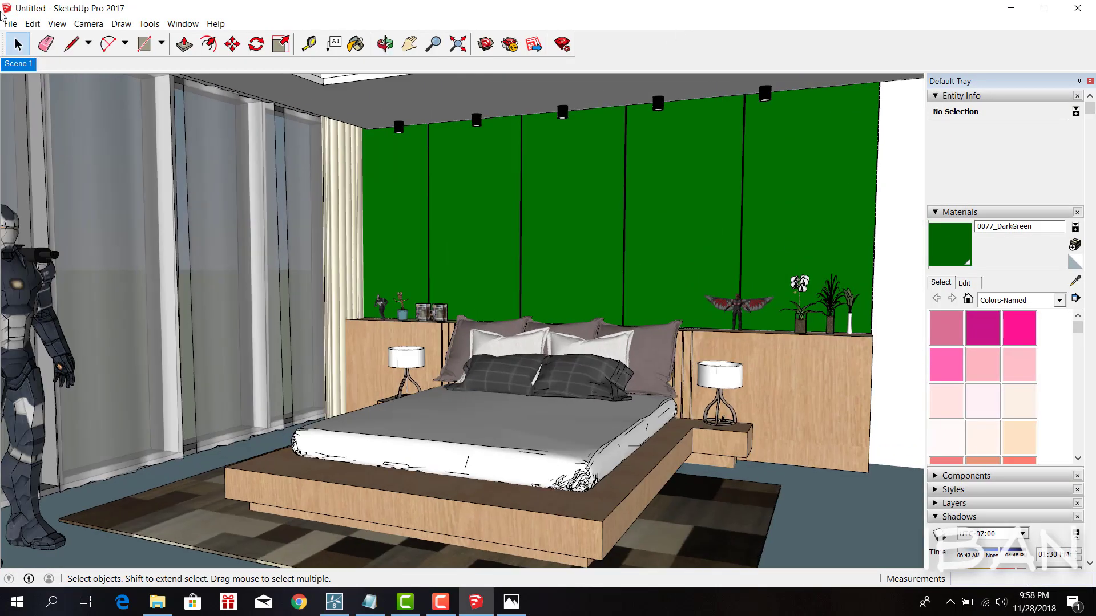
# - Download the plain white blanket from the 3D Warehouse 'blanket' results
pyautogui.click(10, 23)
pyautogui.click(240, 174)
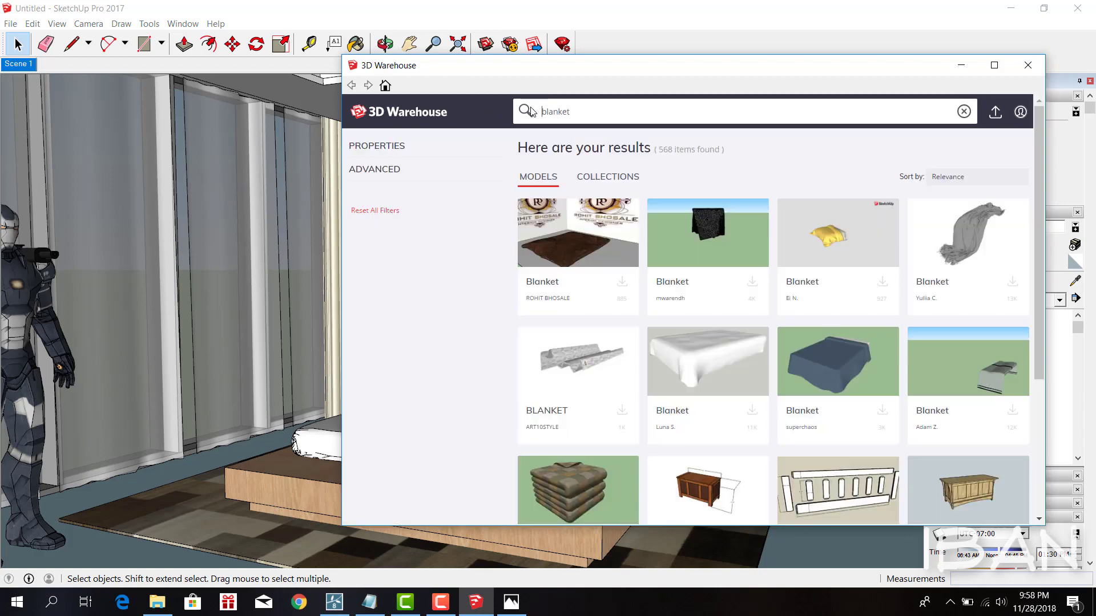
pyautogui.scroll(-2, 766, 314)
pyautogui.scroll(2, 755, 313)
pyautogui.scroll(1, 741, 343)
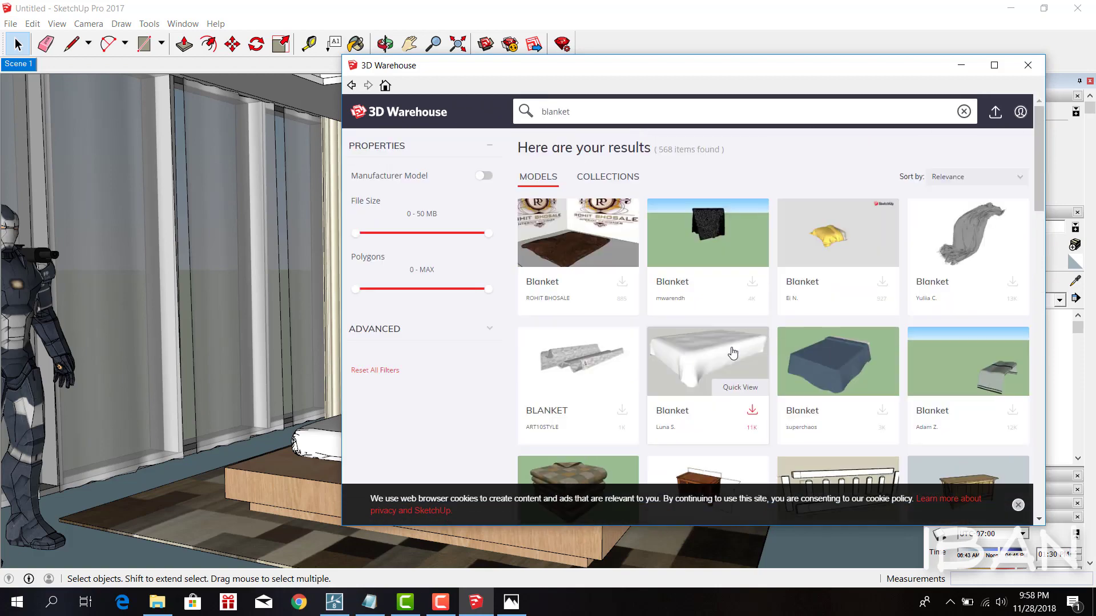
pyautogui.click(729, 355)
pyautogui.scroll(3, 457, 314)
# - Place the blanket, rotating and moving it to sit on the bed
pyautogui.click(571, 399)
pyautogui.press('s')
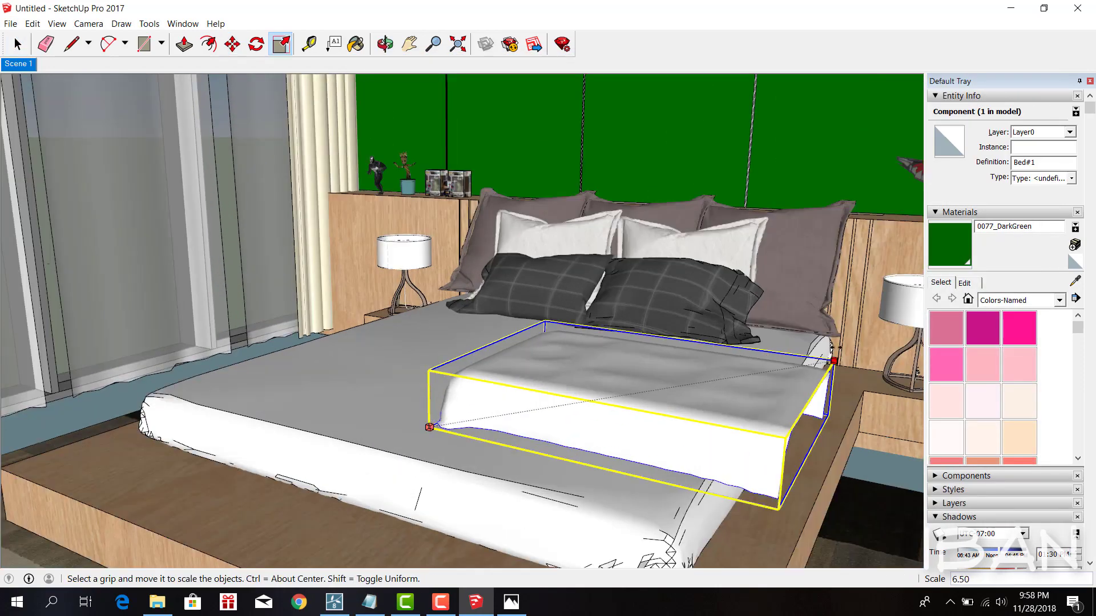
pyautogui.press('q')
pyautogui.click(362, 385)
pyautogui.press('m')
pyautogui.moveTo(399, 343); pyautogui.dragTo(446, 386, button='middle')
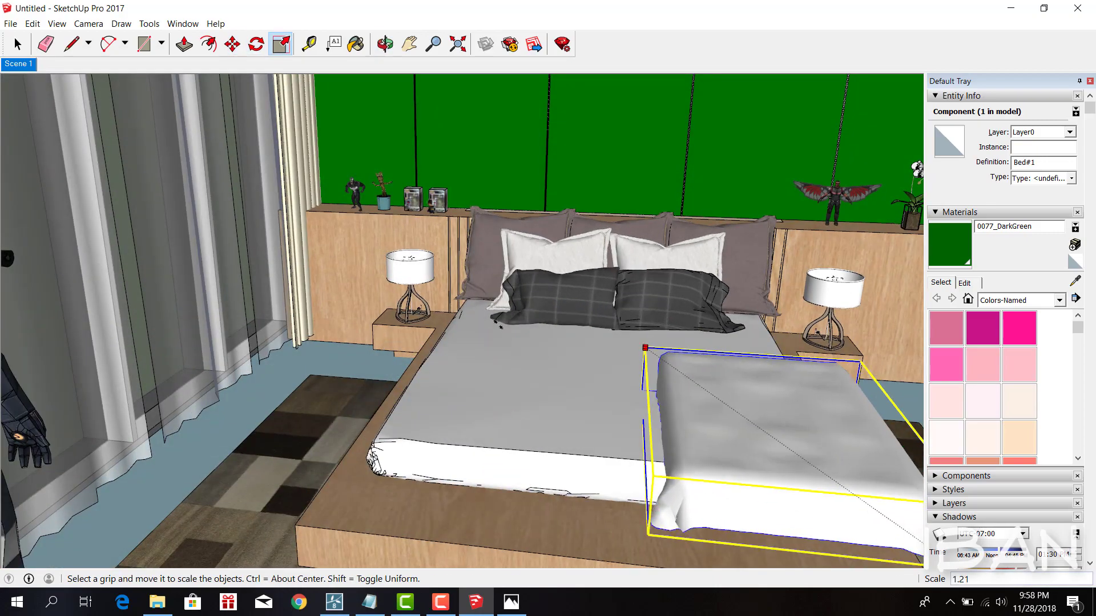
pyautogui.scroll(3, 446, 387)
pyautogui.click(443, 437)
# - Scale the blanket to stretch it over the whole bed
pyautogui.moveTo(443, 438)
pyautogui.mouseDown(button='middle')
pyautogui.moveTo(514, 342)
pyautogui.moveTo(554, 250)
pyautogui.moveTo(289, 334)
pyautogui.mouseUp(button='middle')
pyautogui.press('s')
pyautogui.scroll(-3, 289, 333)
pyautogui.press('space')
pyautogui.click(171, 531)
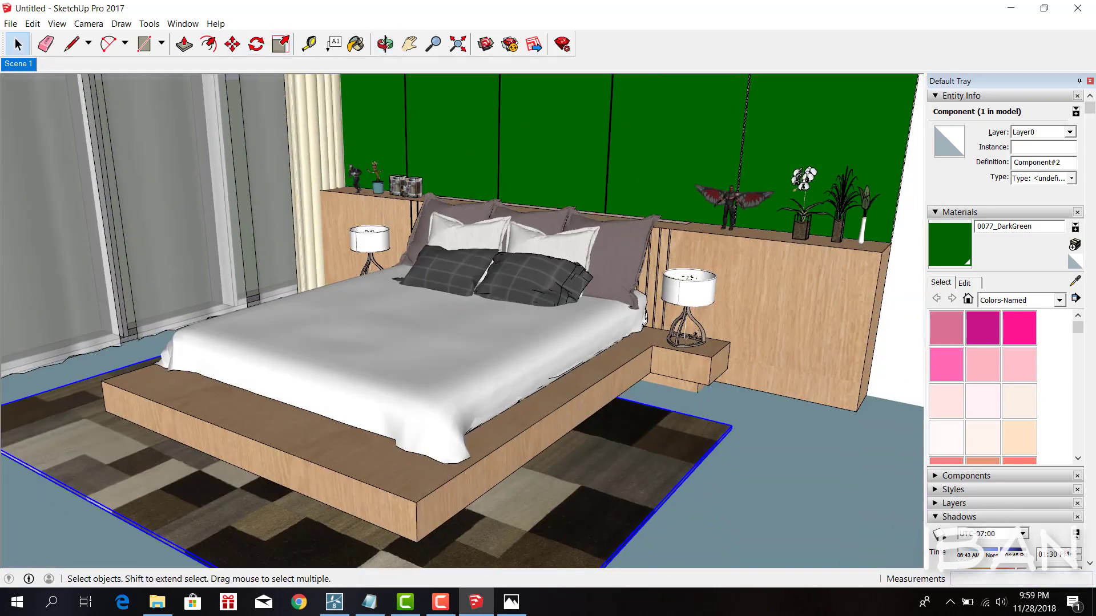
pyautogui.click(10, 23)
# - Browse the Beds collection, preview the King Size tufted-headboard bed and decline loading it
pyautogui.scroll(-5, 685, 285)
pyautogui.scroll(1, 685, 286)
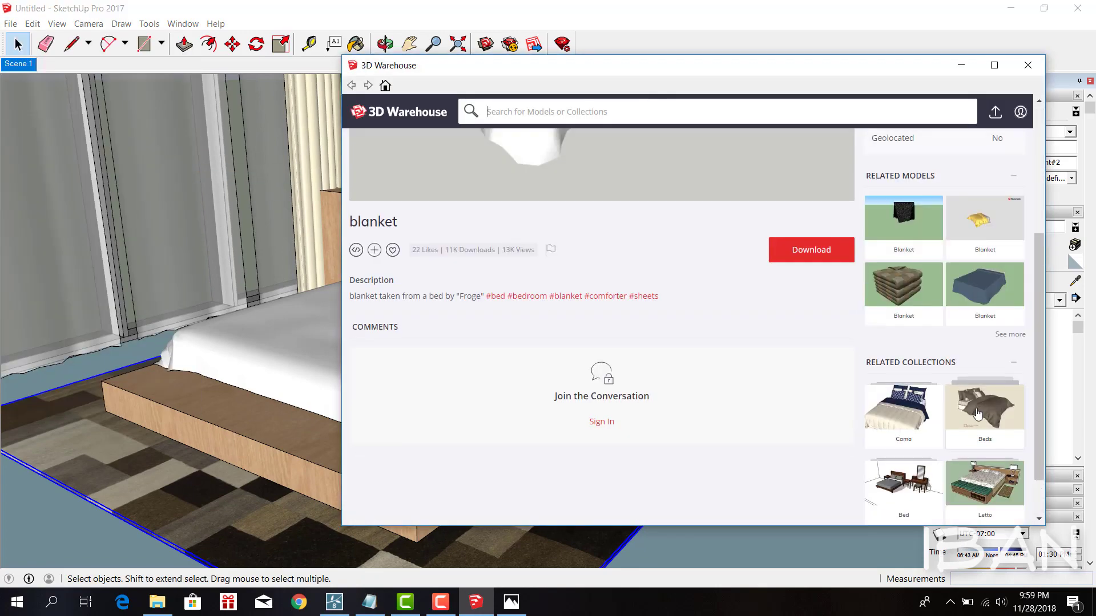
pyautogui.click(571, 297)
pyautogui.scroll(-2, 678, 225)
pyautogui.scroll(-5, 798, 268)
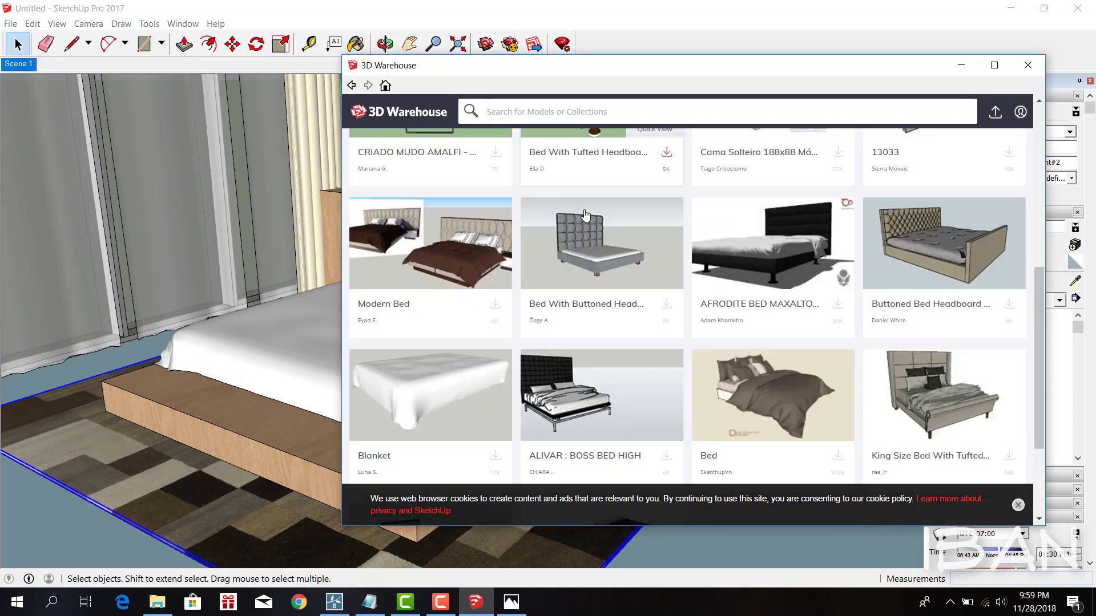
pyautogui.scroll(-2, 928, 312)
pyautogui.click(966, 317)
pyautogui.click(726, 343)
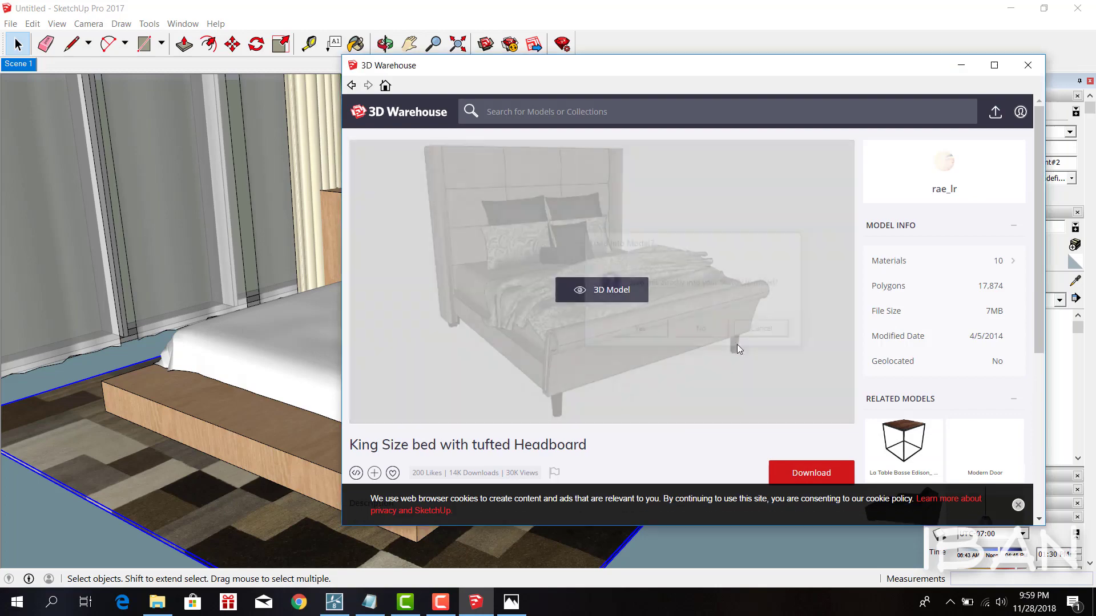
pyautogui.scroll(-3, 650, 460)
pyautogui.click(624, 379)
# - Download the 34MB BED model and place it into the model
pyautogui.click(624, 380)
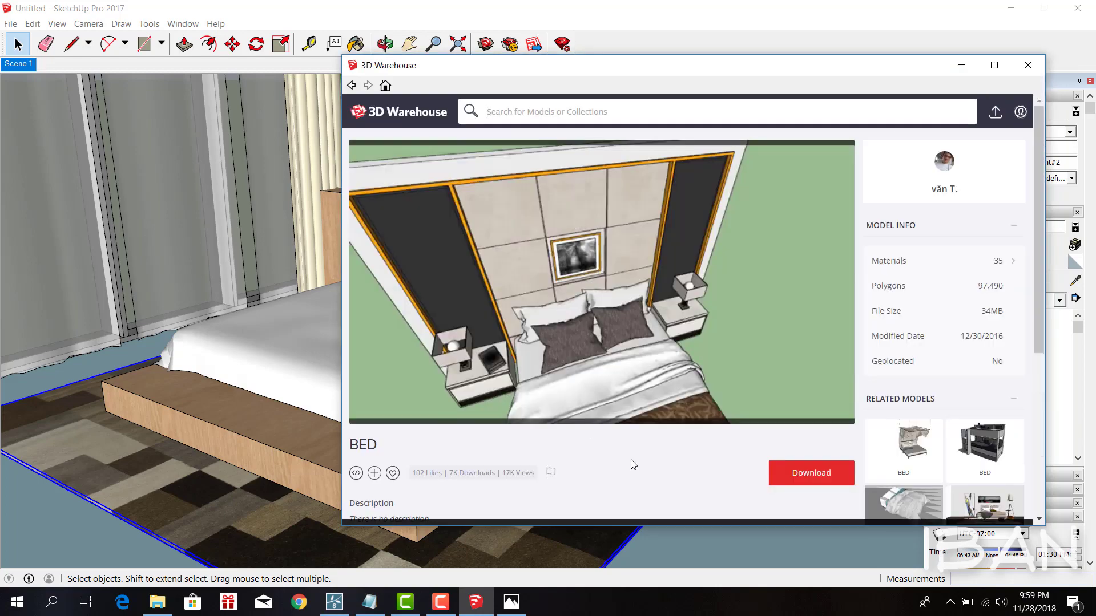
pyautogui.scroll(-3, 627, 451)
pyautogui.click(811, 302)
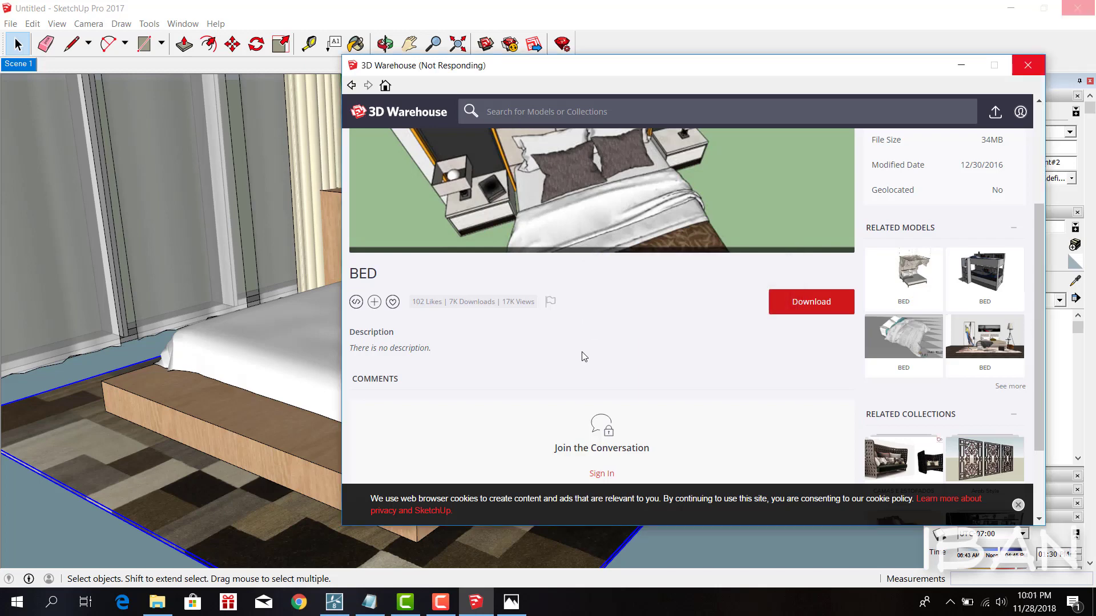
pyautogui.scroll(-5, 514, 394)
pyautogui.scroll(-5, 571, 411)
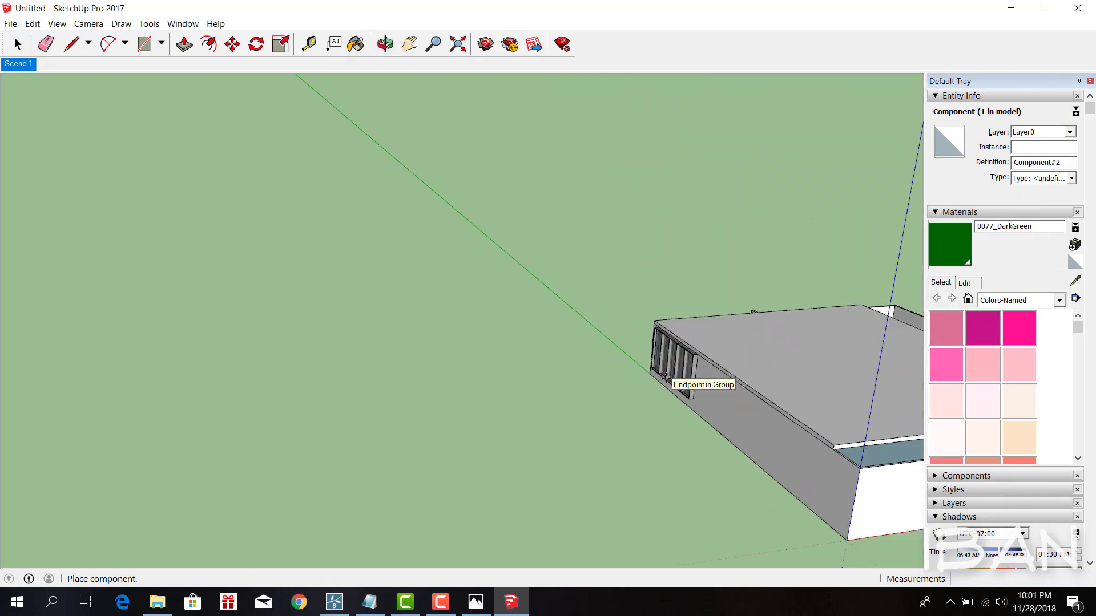
pyautogui.scroll(-2, 771, 370)
pyautogui.click(867, 347)
pyautogui.scroll(3, 771, 371)
pyautogui.scroll(3, 689, 389)
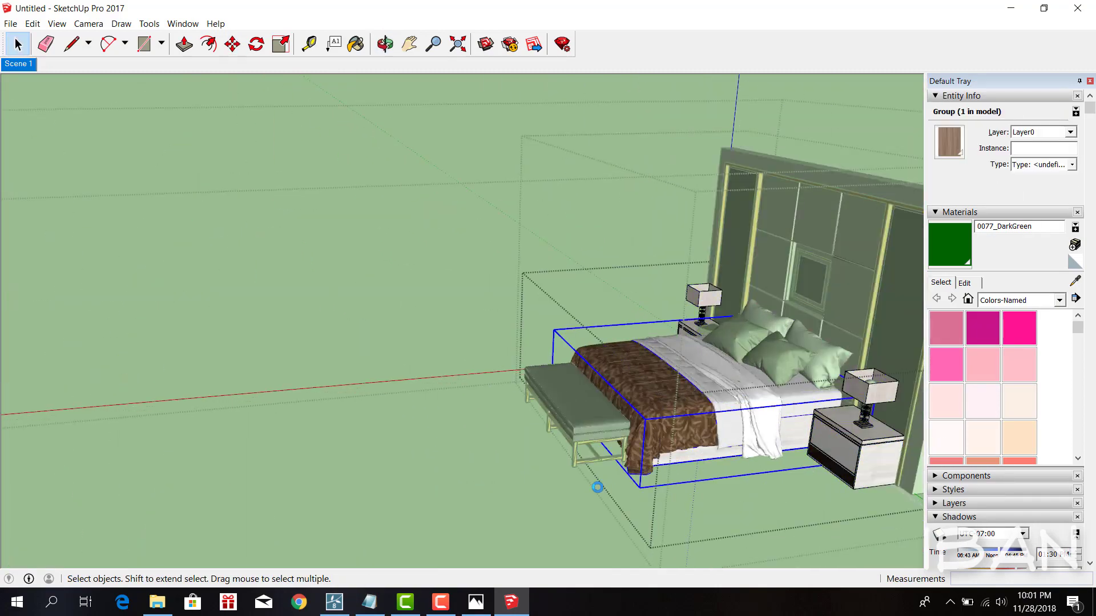
# - Place the pasted brown patterned blanket group in the model and orbit to bring the house into view
pyautogui.scroll(-2, 597, 487)
pyautogui.click(597, 487)
pyautogui.scroll(-3, 597, 487)
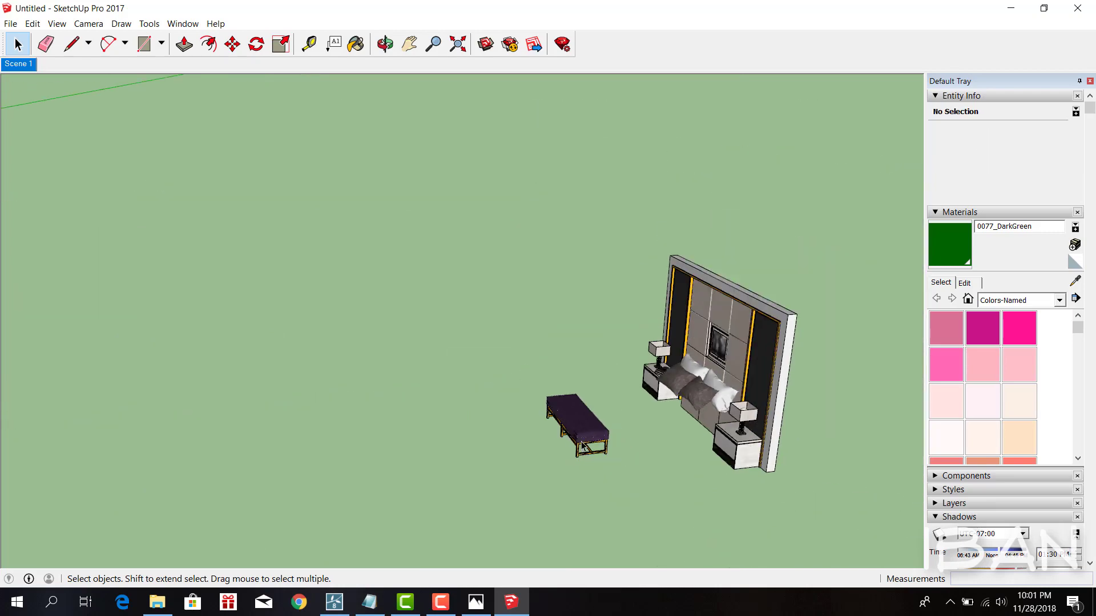
pyautogui.scroll(-2, 605, 416)
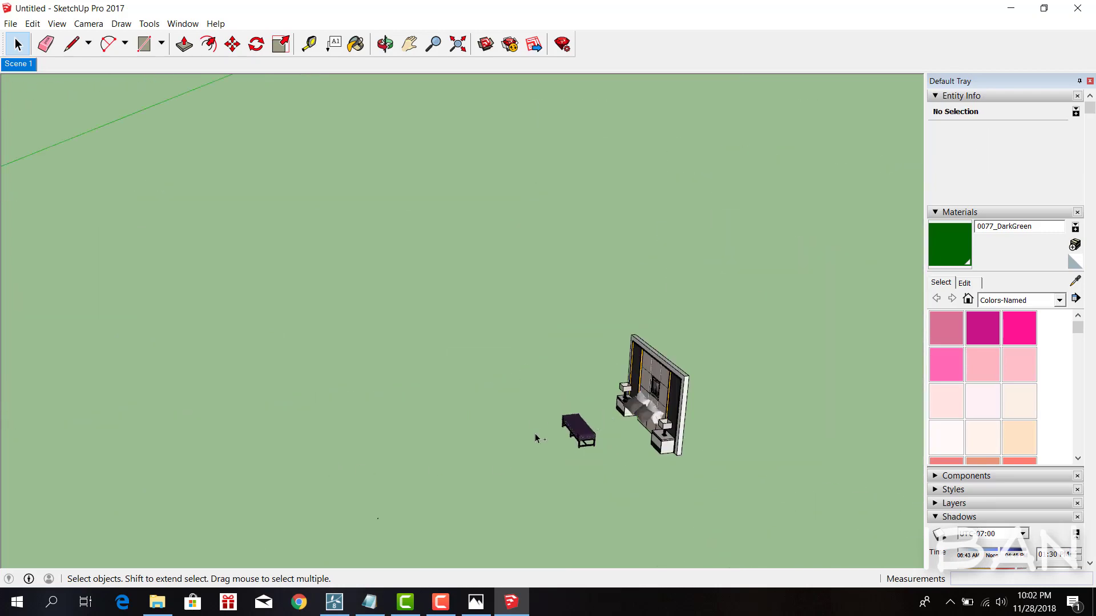
pyautogui.click(327, 459)
pyautogui.scroll(5, 337, 431)
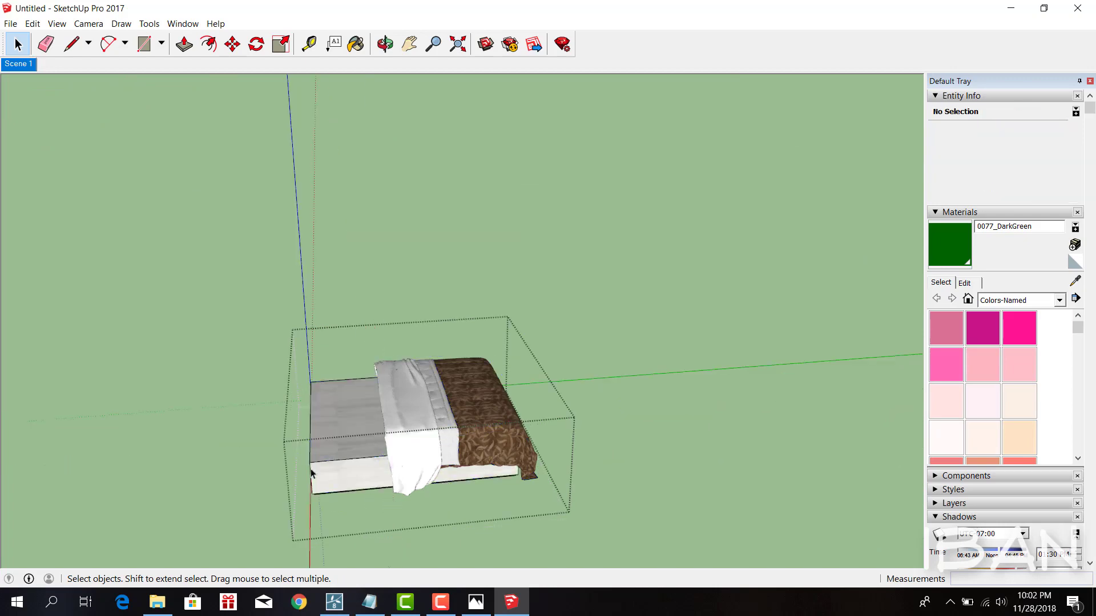
pyautogui.moveTo(318, 428)
pyautogui.mouseDown(button='middle')
pyautogui.moveTo(413, 362)
pyautogui.moveTo(369, 370)
pyautogui.mouseUp(button='middle')
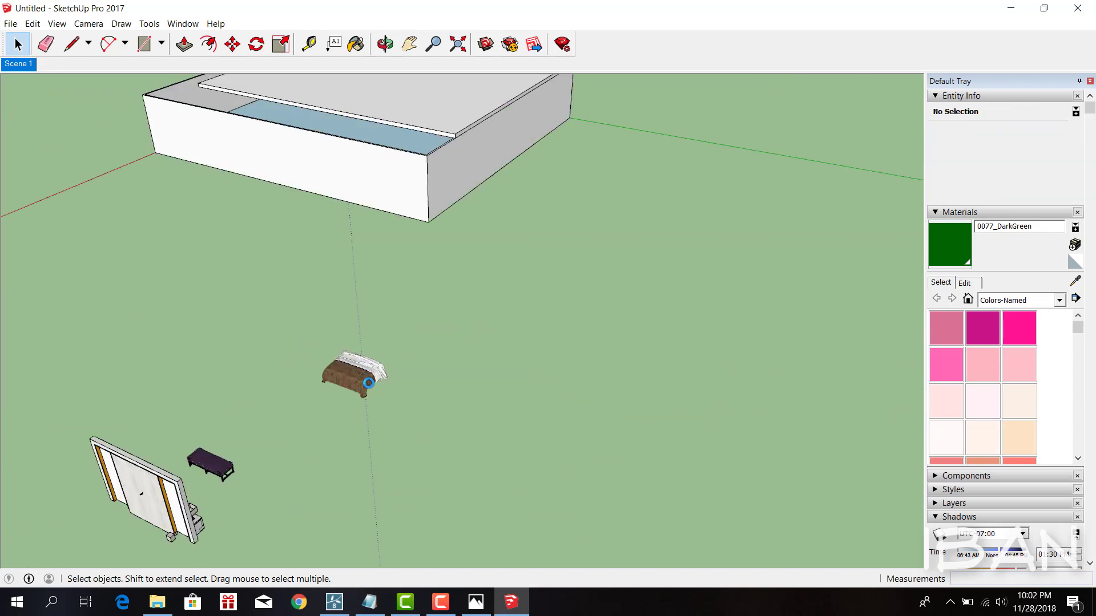
# - Move the blanket group into the bedroom
pyautogui.press('m')
pyautogui.click(369, 383)
pyautogui.scroll(5, 366, 139)
pyautogui.scroll(2, 428, 215)
pyautogui.scroll(-2, 428, 177)
pyautogui.scroll(-2, 417, 107)
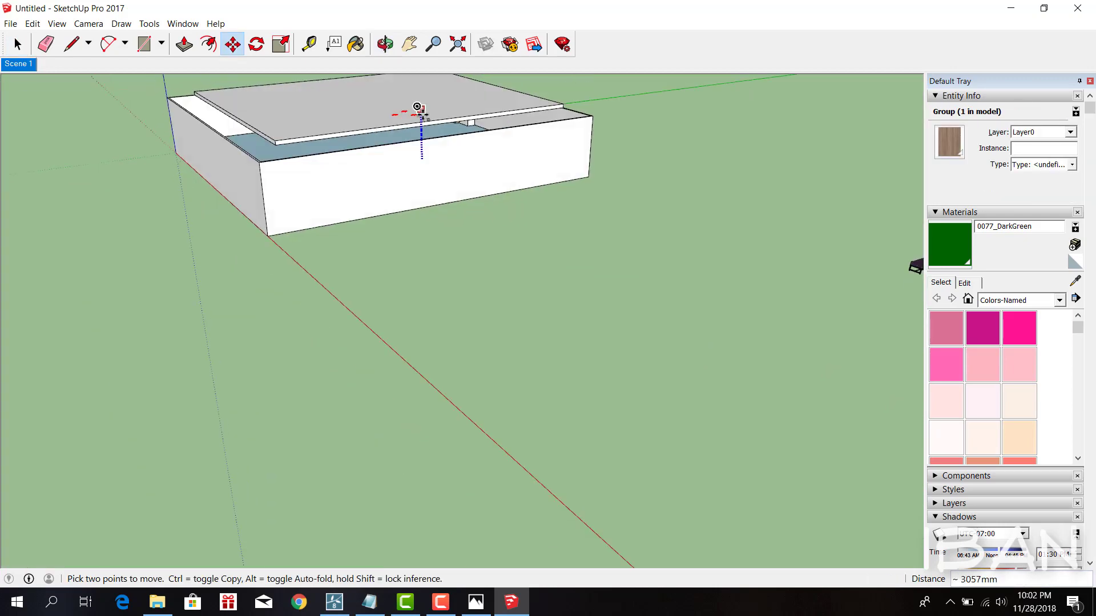
pyautogui.scroll(-5, 633, 171)
pyautogui.scroll(8, 536, 145)
pyautogui.moveTo(537, 145)
pyautogui.mouseDown(button='middle')
pyautogui.moveTo(510, 223)
pyautogui.moveTo(538, 244)
pyautogui.mouseUp(button='middle')
pyautogui.scroll(-5, 510, 223)
pyautogui.scroll(5, 782, 217)
pyautogui.click(833, 121)
pyautogui.press('space')
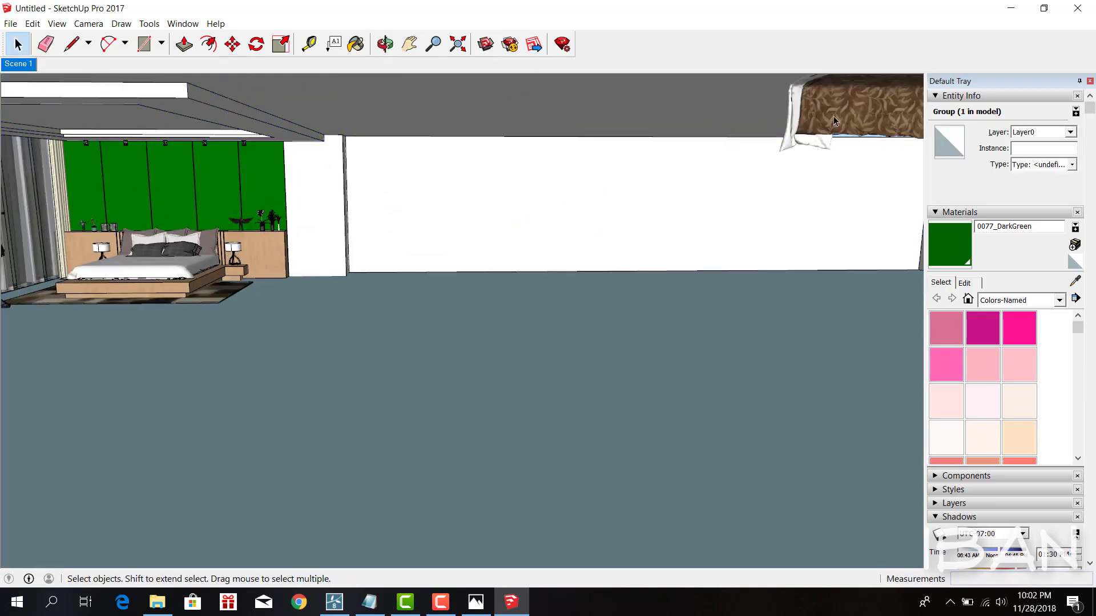
# - Reposition the blanket and orbit down to a close, low view of the bed
pyautogui.moveTo(833, 121); pyautogui.dragTo(399, 239, button='middle')
pyautogui.press('m')
pyautogui.click(457, 239)
pyautogui.scroll(5, 456, 240)
pyautogui.scroll(-8, 365, 151)
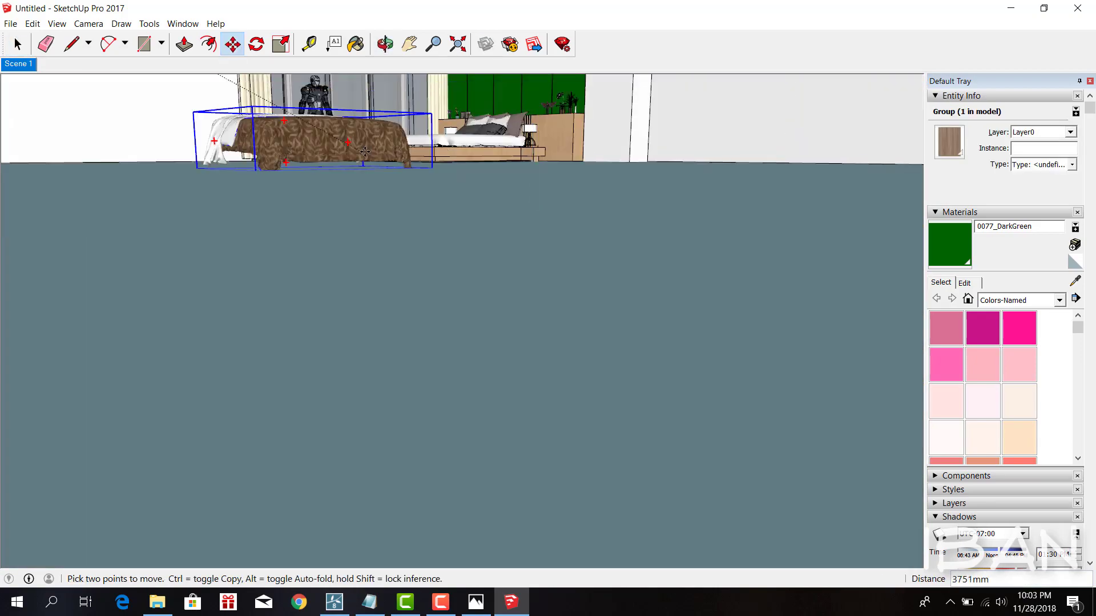
pyautogui.scroll(5, 364, 151)
pyautogui.moveTo(364, 152); pyautogui.dragTo(460, 164, button='middle')
pyautogui.moveTo(517, 141); pyautogui.dragTo(416, 148, button='middle')
pyautogui.scroll(3, 416, 146)
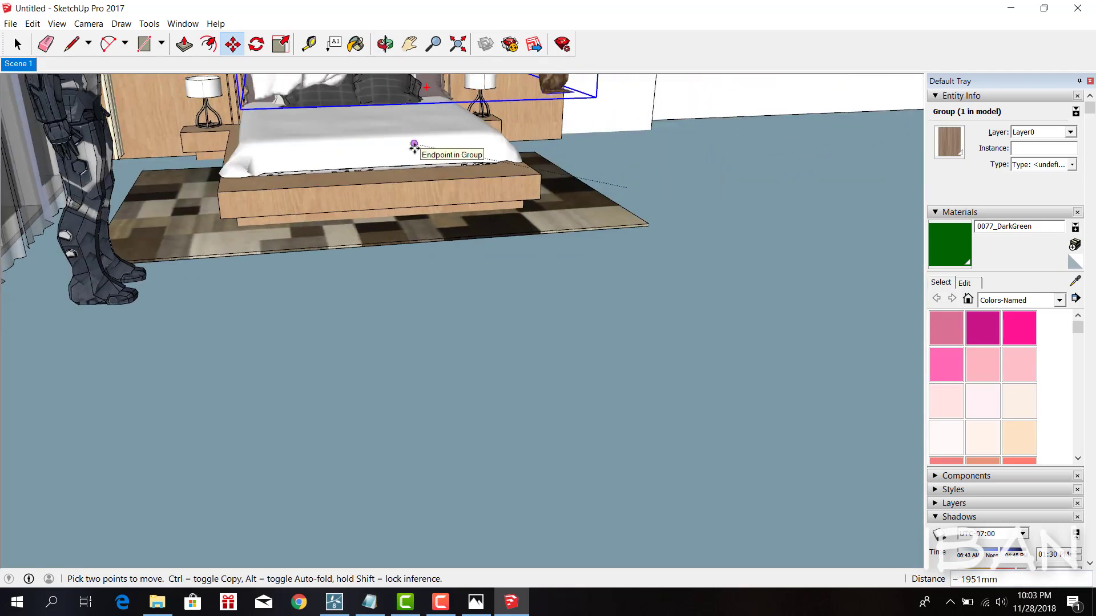
pyautogui.scroll(3, 404, 167)
pyautogui.moveTo(538, 186); pyautogui.dragTo(518, 314, button='middle')
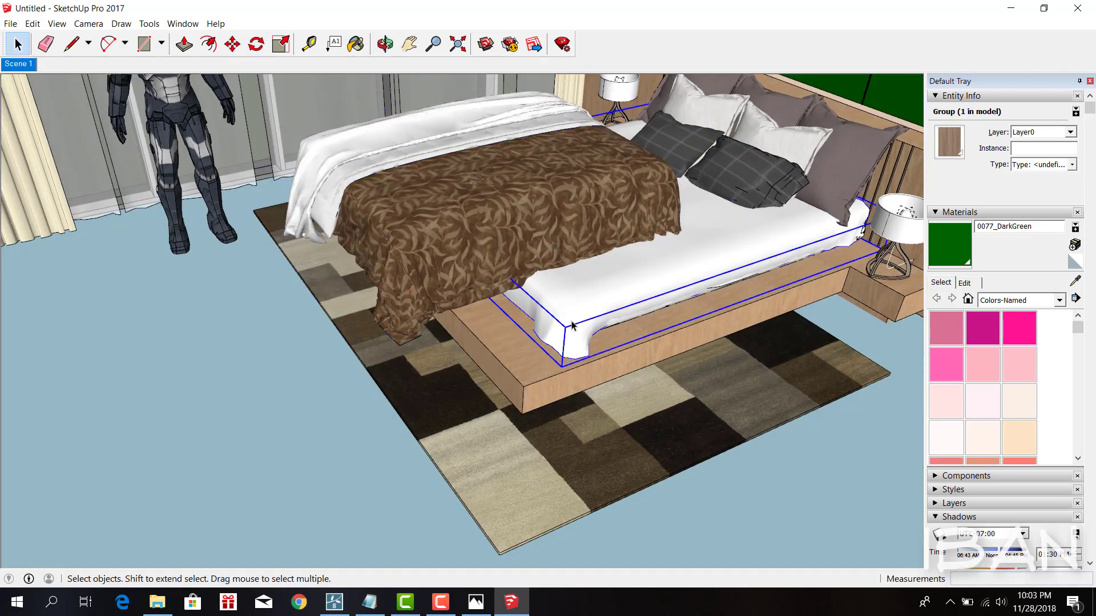
pyautogui.press('m')
pyautogui.moveTo(520, 370)
pyautogui.mouseDown(button='middle')
pyautogui.moveTo(624, 285)
pyautogui.moveTo(482, 274)
pyautogui.moveTo(496, 434)
pyautogui.moveTo(391, 265)
pyautogui.moveTo(472, 277)
pyautogui.moveTo(366, 334)
pyautogui.moveTo(472, 347)
pyautogui.moveTo(534, 429)
pyautogui.moveTo(433, 372)
pyautogui.moveTo(572, 403)
pyautogui.moveTo(529, 421)
pyautogui.moveTo(567, 425)
pyautogui.moveTo(399, 372)
pyautogui.moveTo(539, 408)
pyautogui.moveTo(569, 389)
pyautogui.mouseUp(button='middle')
# - Scale the blanket group, stretching it to the right to cover the mattress
pyautogui.press('s')
pyautogui.click(365, 334)
pyautogui.press('m')
pyautogui.press('space')
pyautogui.press('s')
pyautogui.press('space')
pyautogui.click(464, 384)
pyautogui.press('s')
pyautogui.press('space')
pyautogui.click(434, 372)
pyautogui.press('m')
pyautogui.click(529, 420)
pyautogui.press('space')
pyautogui.click(411, 348)
pyautogui.press('m')
pyautogui.press('o')
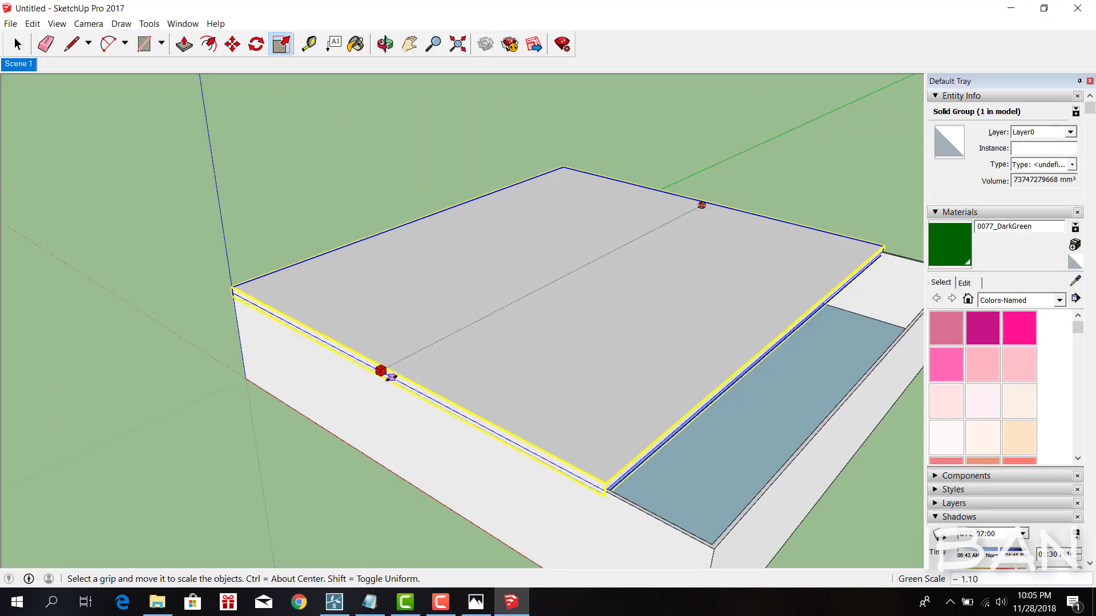
pyautogui.moveTo(391, 376); pyautogui.dragTo(888, 483)
pyautogui.press('space')
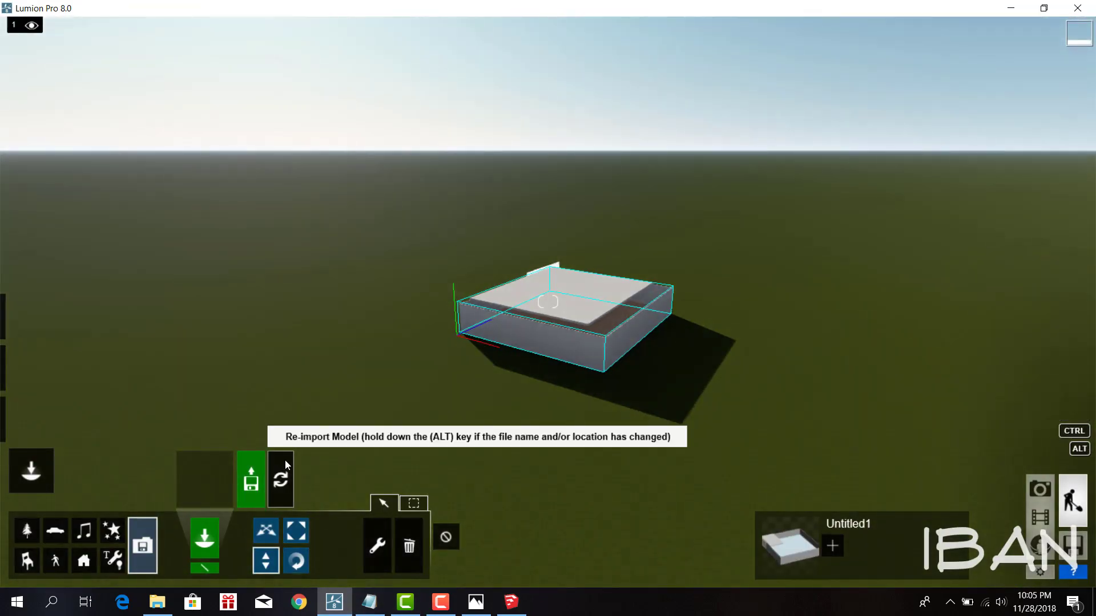
# - Re-import the updated SketchUp bedroom model so the new blanket appears in Lumion
pyautogui.click(286, 460)
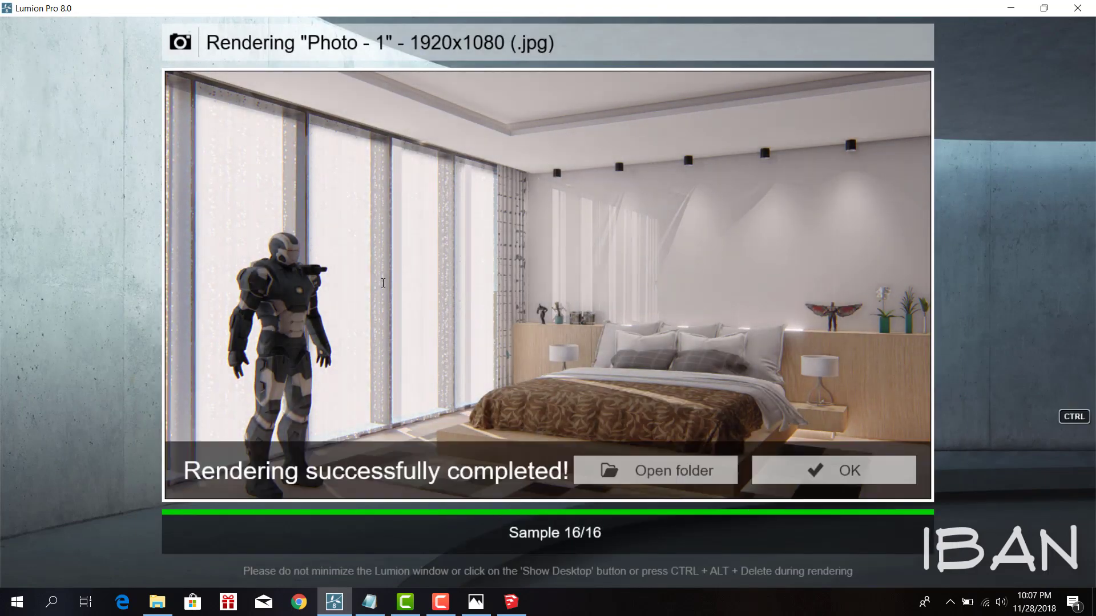
# - Close the finished render and inspect the ceiling line light, then return to photo render options
pyautogui.click(871, 475)
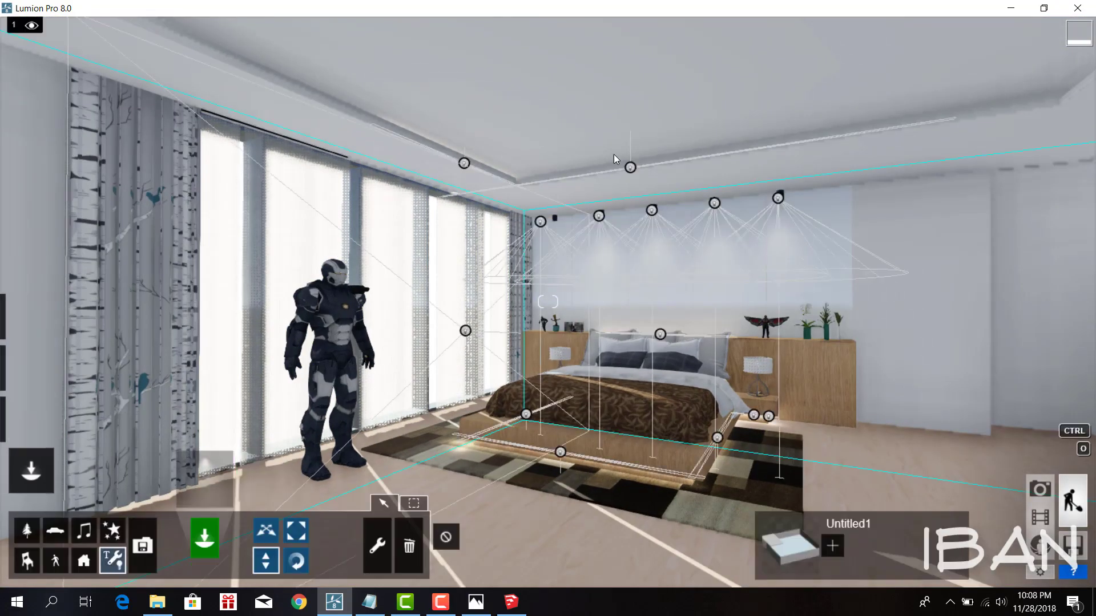
pyautogui.click(630, 167)
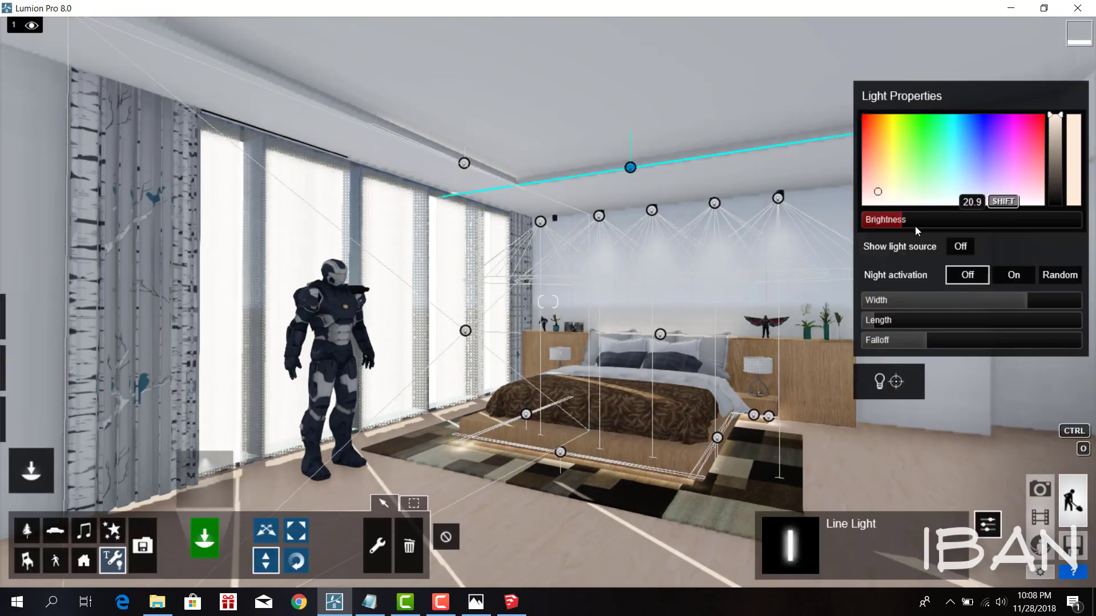
pyautogui.scroll(5, 629, 166)
pyautogui.click(512, 324)
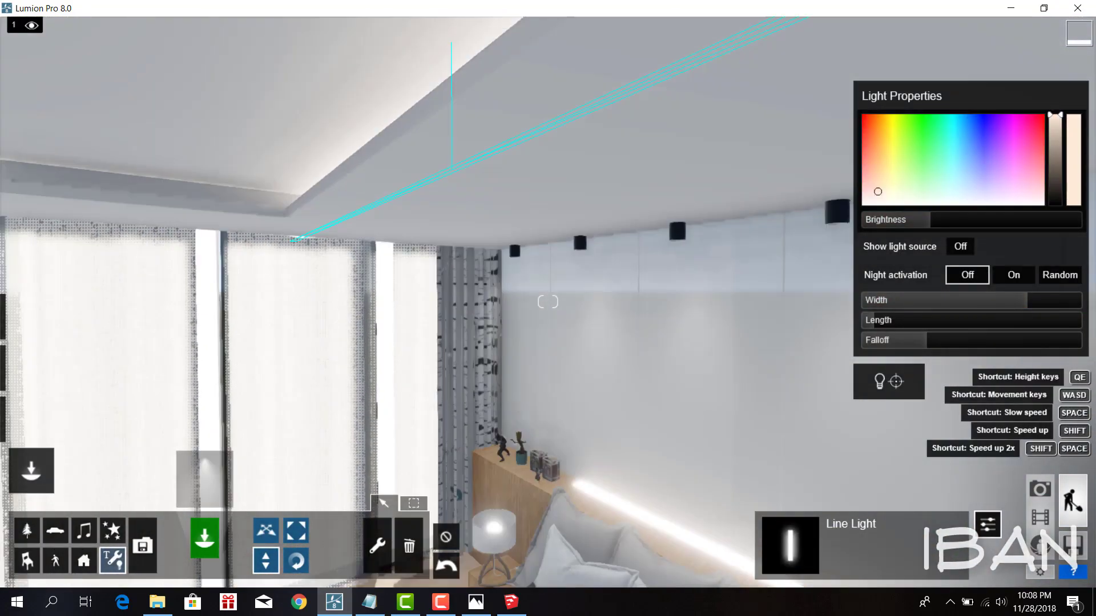
pyautogui.moveTo(513, 324); pyautogui.dragTo(548, 301, button='right')
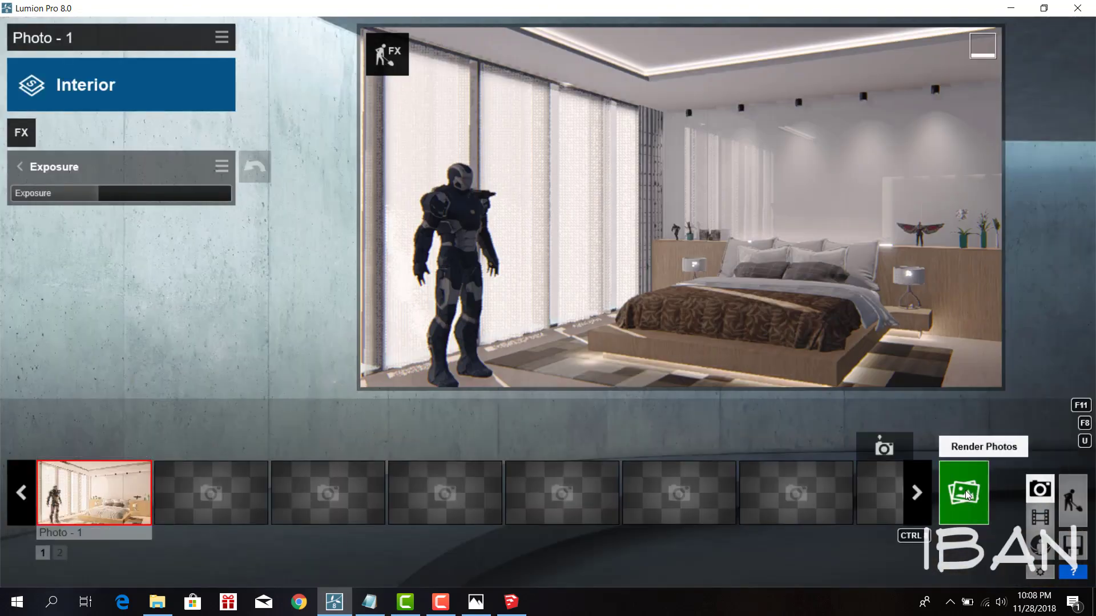
pyautogui.click(964, 494)
# - Raise the Global Illumination sun amount and lower its Reduce Spots value
pyautogui.click(271, 489)
pyautogui.press('Return')
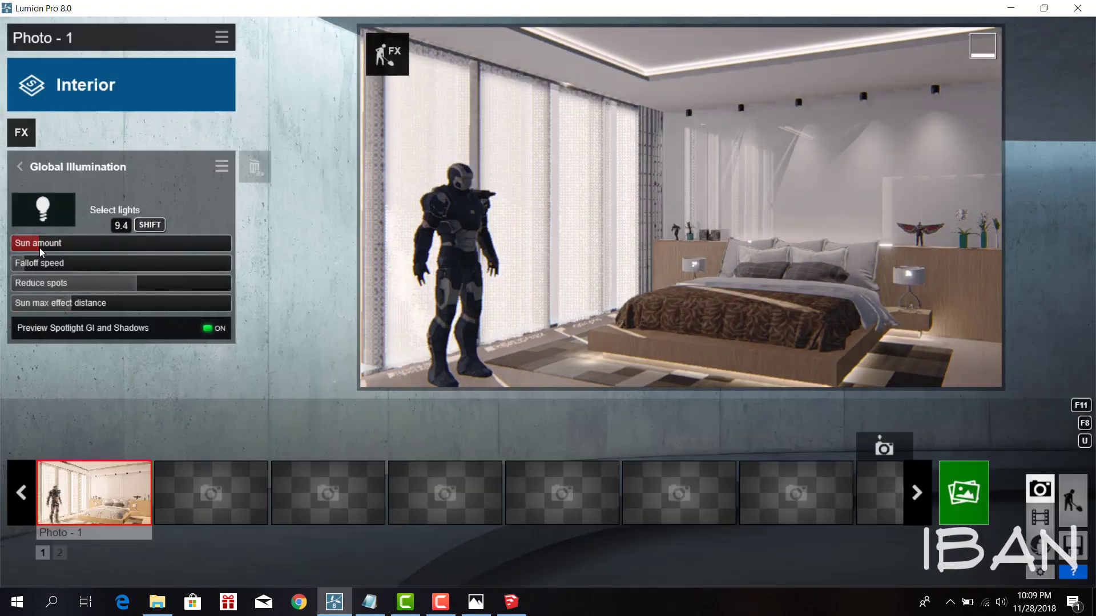
pyautogui.moveTo(40, 247); pyautogui.dragTo(68, 245)
pyautogui.moveTo(137, 283)
pyautogui.mouseDown()
pyautogui.moveTo(74, 286)
pyautogui.moveTo(52, 306)
pyautogui.mouseUp()
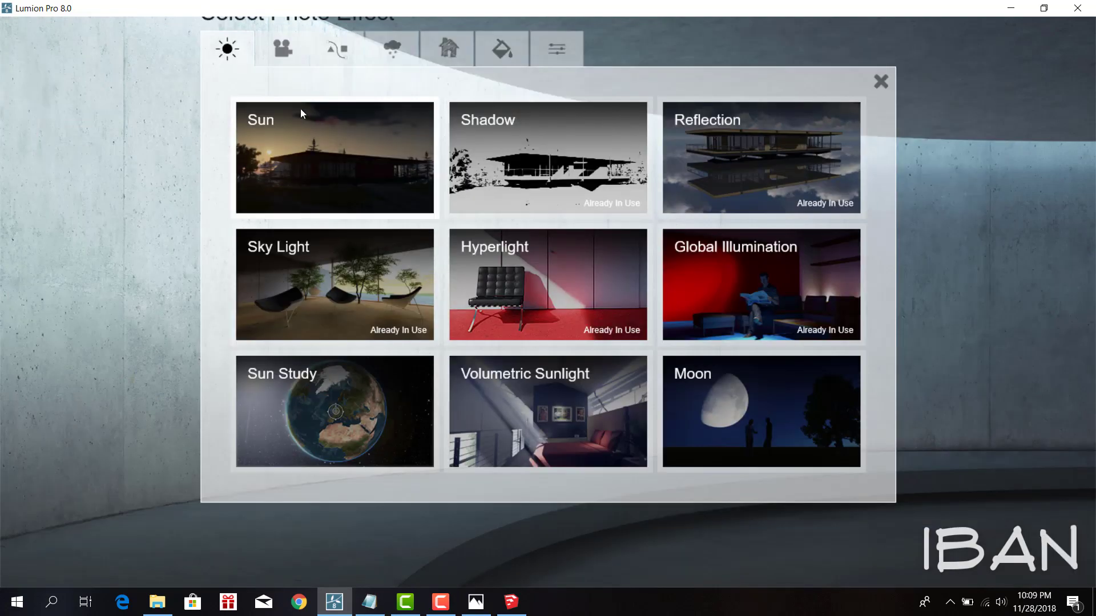
# - Add a Bloom effect with its amount lowered to about 0.5
pyautogui.click(288, 57)
pyautogui.click(387, 63)
pyautogui.click(288, 57)
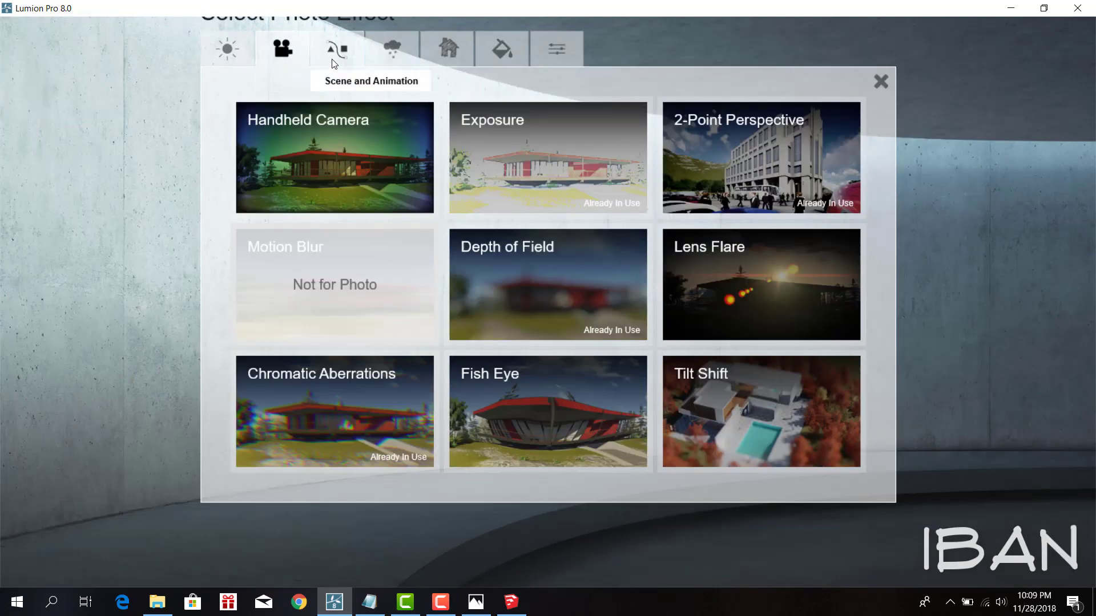
pyautogui.click(227, 51)
pyautogui.click(508, 50)
pyautogui.click(761, 286)
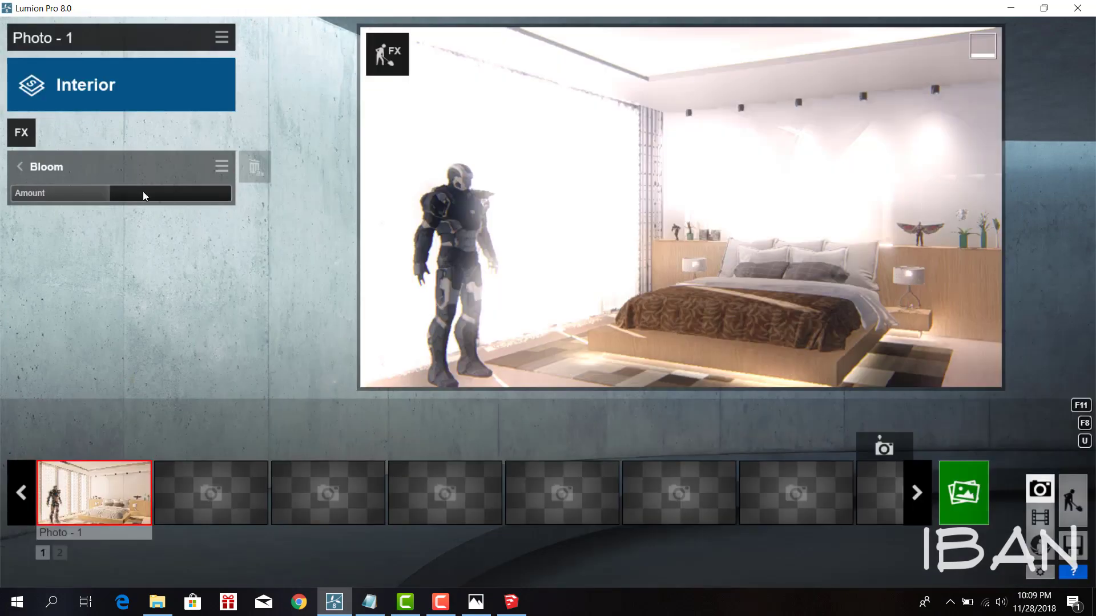
pyautogui.moveTo(142, 193); pyautogui.dragTo(81, 194)
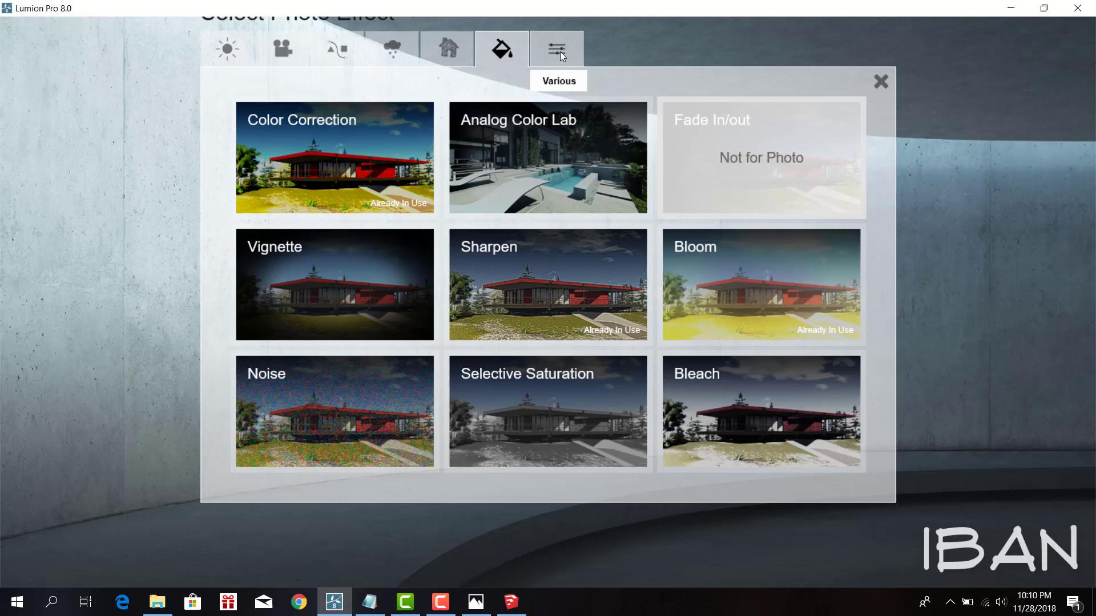
# - Add Sharpen and Analog Color Lab effects, then reduce the colour lab style and amount
pyautogui.click(547, 274)
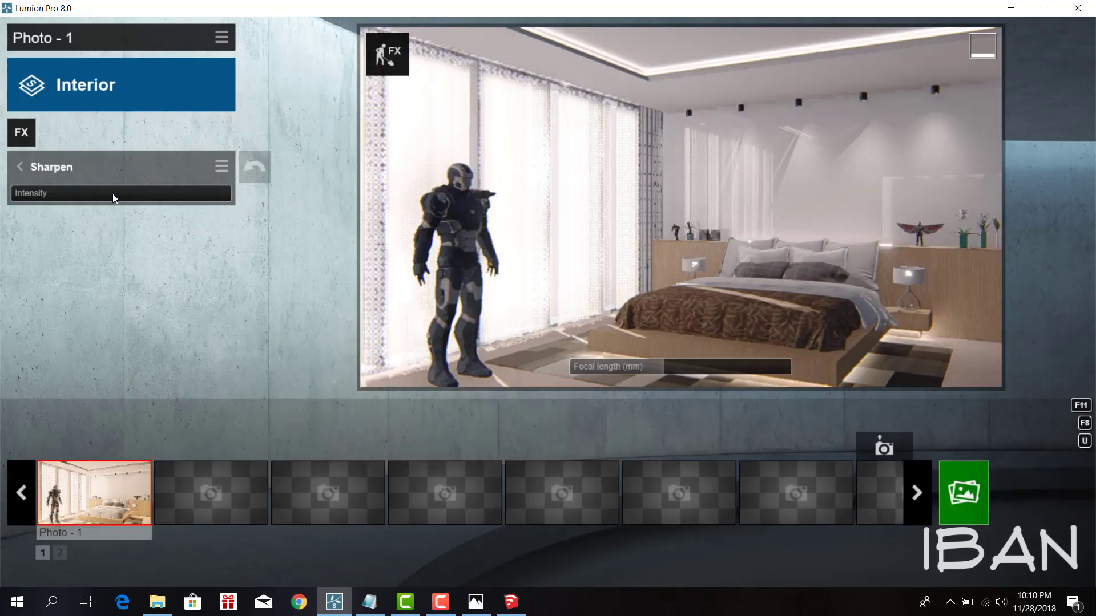
pyautogui.click(20, 134)
pyautogui.moveTo(66, 197)
pyautogui.mouseDown()
pyautogui.moveTo(156, 186)
pyautogui.moveTo(248, 197)
pyautogui.moveTo(17, 198)
pyautogui.mouseUp()
pyautogui.moveTo(108, 222); pyautogui.dragTo(23, 213)
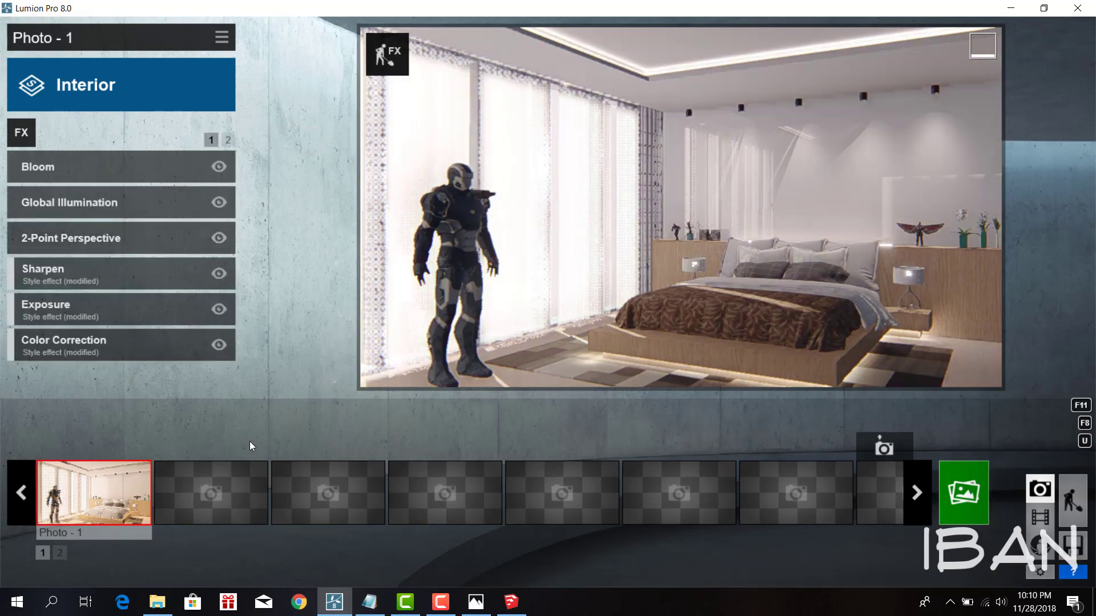
# - Render Photo - 1 at 1920x1080
pyautogui.click(963, 493)
pyautogui.click(404, 489)
pyautogui.click(428, 331)
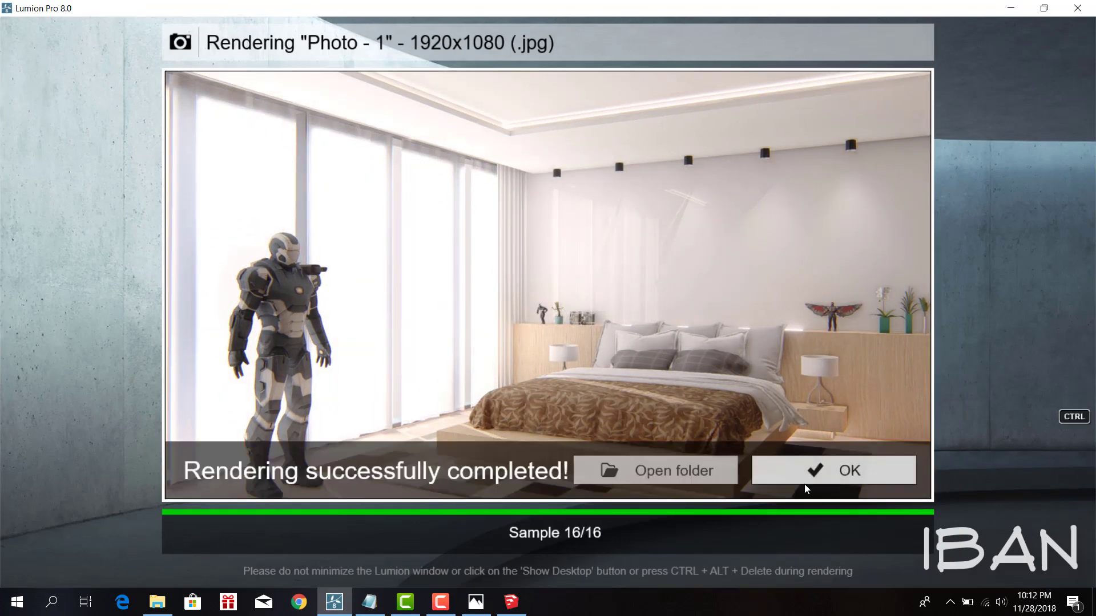
# - Close the finished 1920x1080 render screen
pyautogui.click(805, 482)
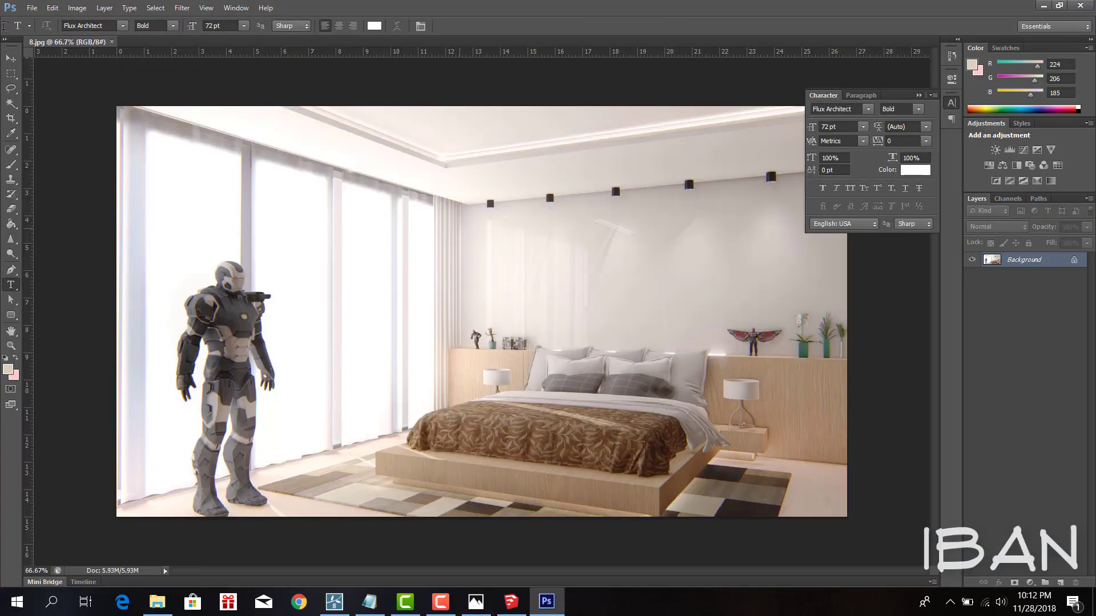
# - Unlock the background layer and set Brightness/Contrast brightness to -38
pyautogui.click(1075, 262)
pyautogui.click(77, 8)
pyautogui.click(262, 36)
pyautogui.moveTo(521, 199)
pyautogui.mouseDown()
pyautogui.moveTo(506, 204)
pyautogui.moveTo(589, 230)
pyautogui.mouseUp()
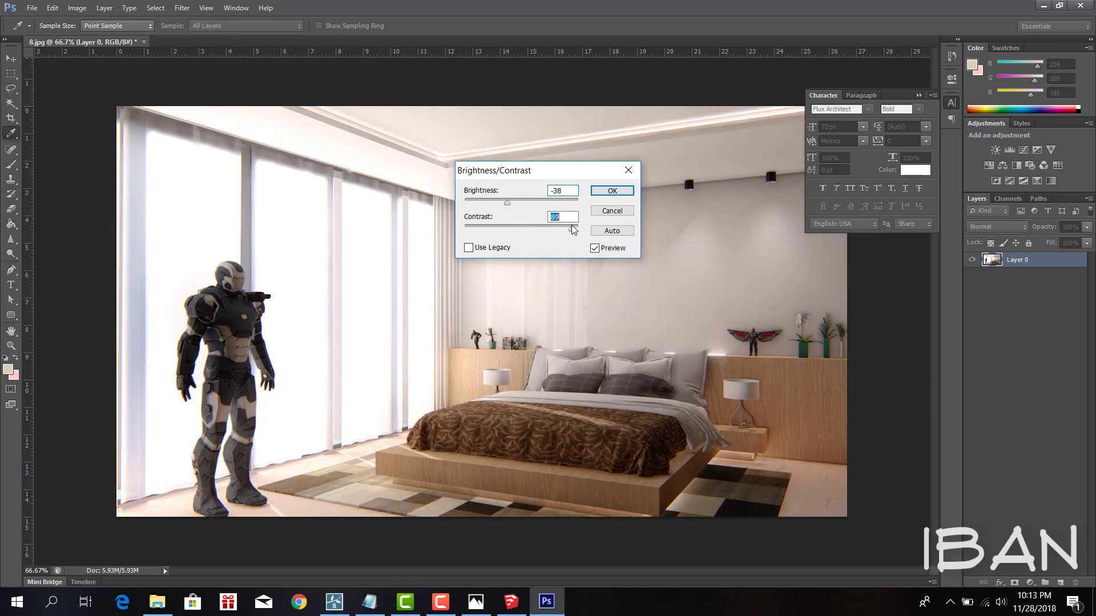
pyautogui.press('Return')
# - Save the image as 8.psd
pyautogui.click(32, 8)
pyautogui.click(69, 178)
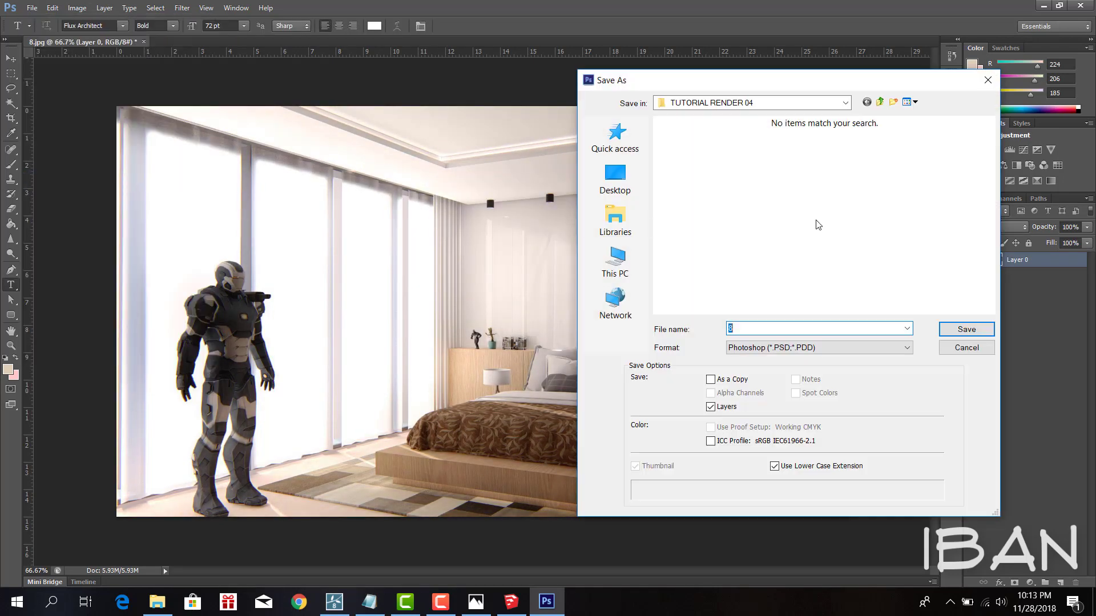
pyautogui.click(966, 329)
# - Save a JPEG copy as 8.jpg
pyautogui.click(32, 8)
pyautogui.click(68, 178)
pyautogui.click(907, 348)
pyautogui.click(770, 423)
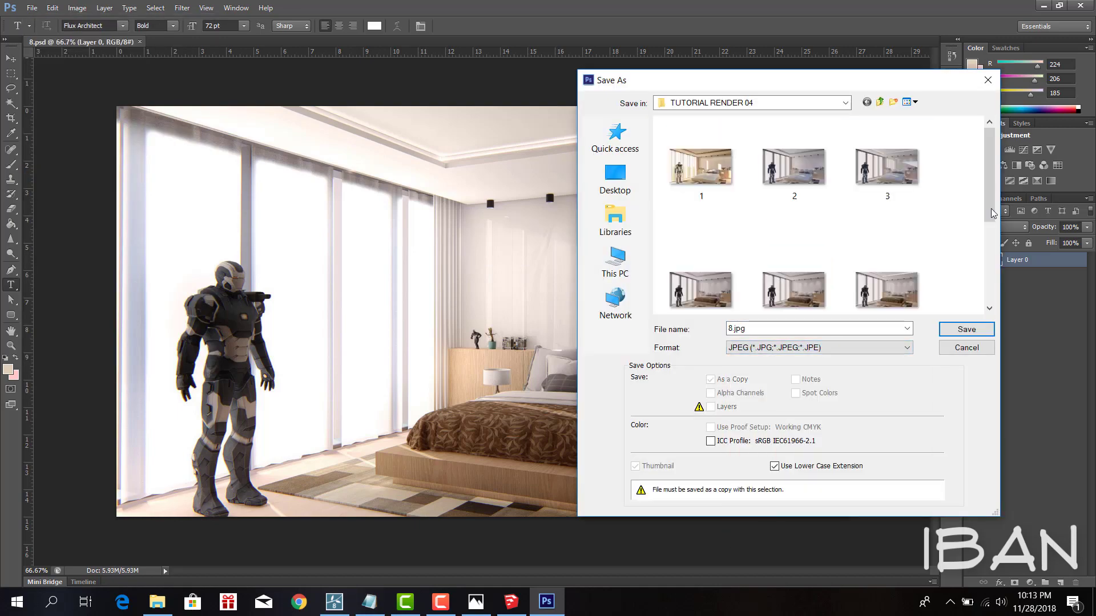
pyautogui.scroll(-2, 992, 213)
pyautogui.click(967, 330)
# - Open the saved render from TUTORIAL RENDER 04 and view it full-screen
pyautogui.click(156, 605)
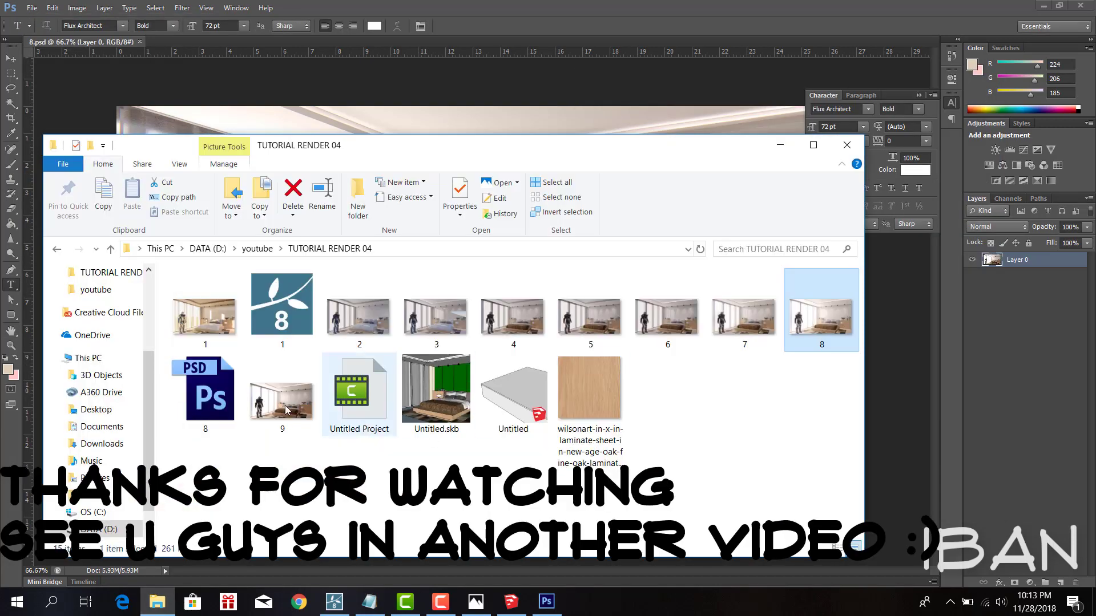
pyautogui.doubleClick(817, 314)
pyautogui.press('F11')
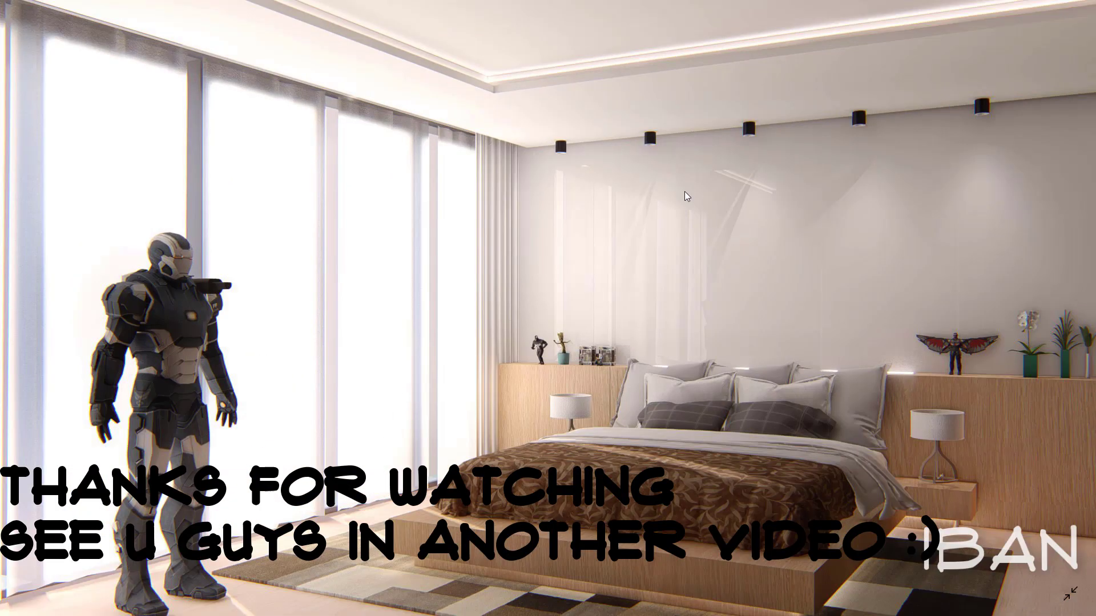